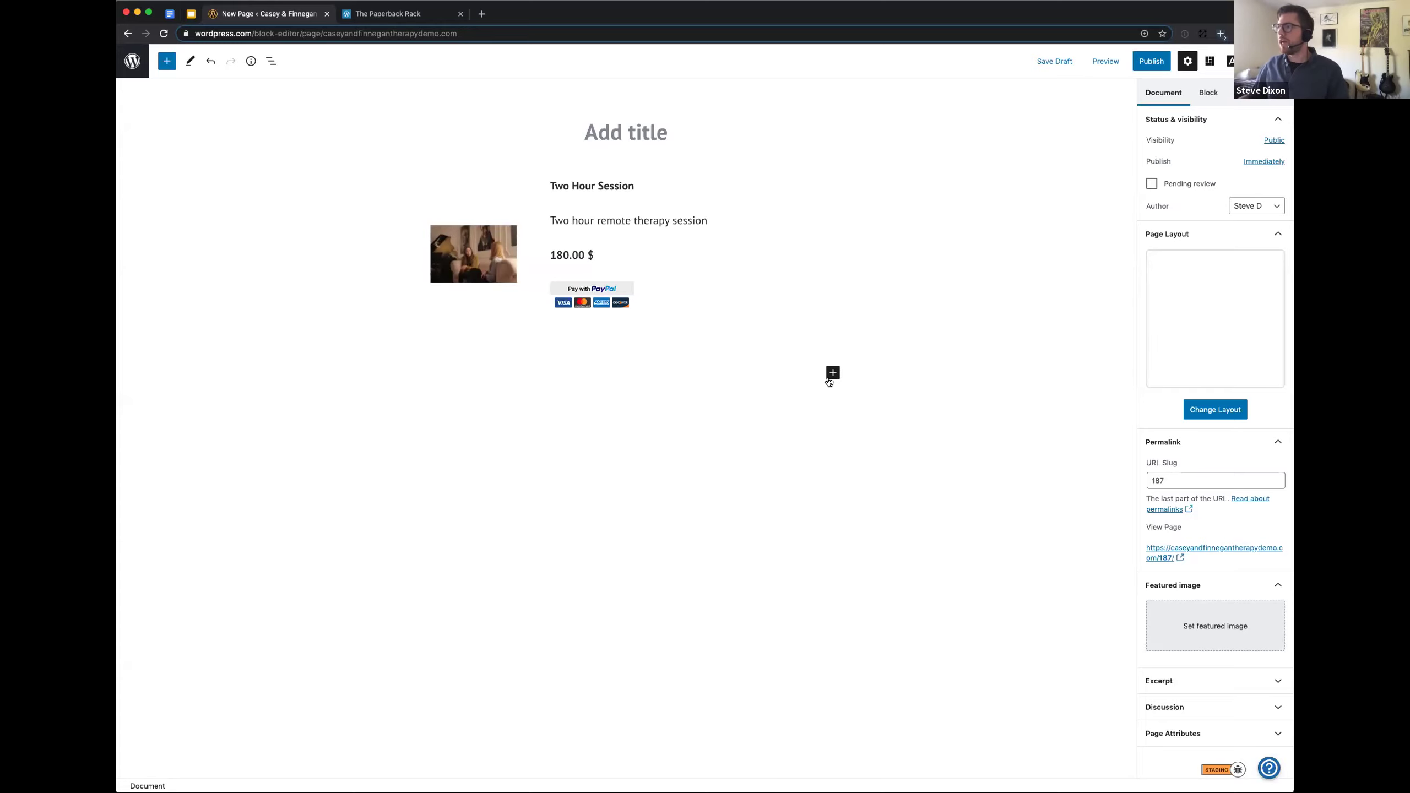
Step: Insert a Recurring Payments block below the Two Hour Session payment product
click(782, 372)
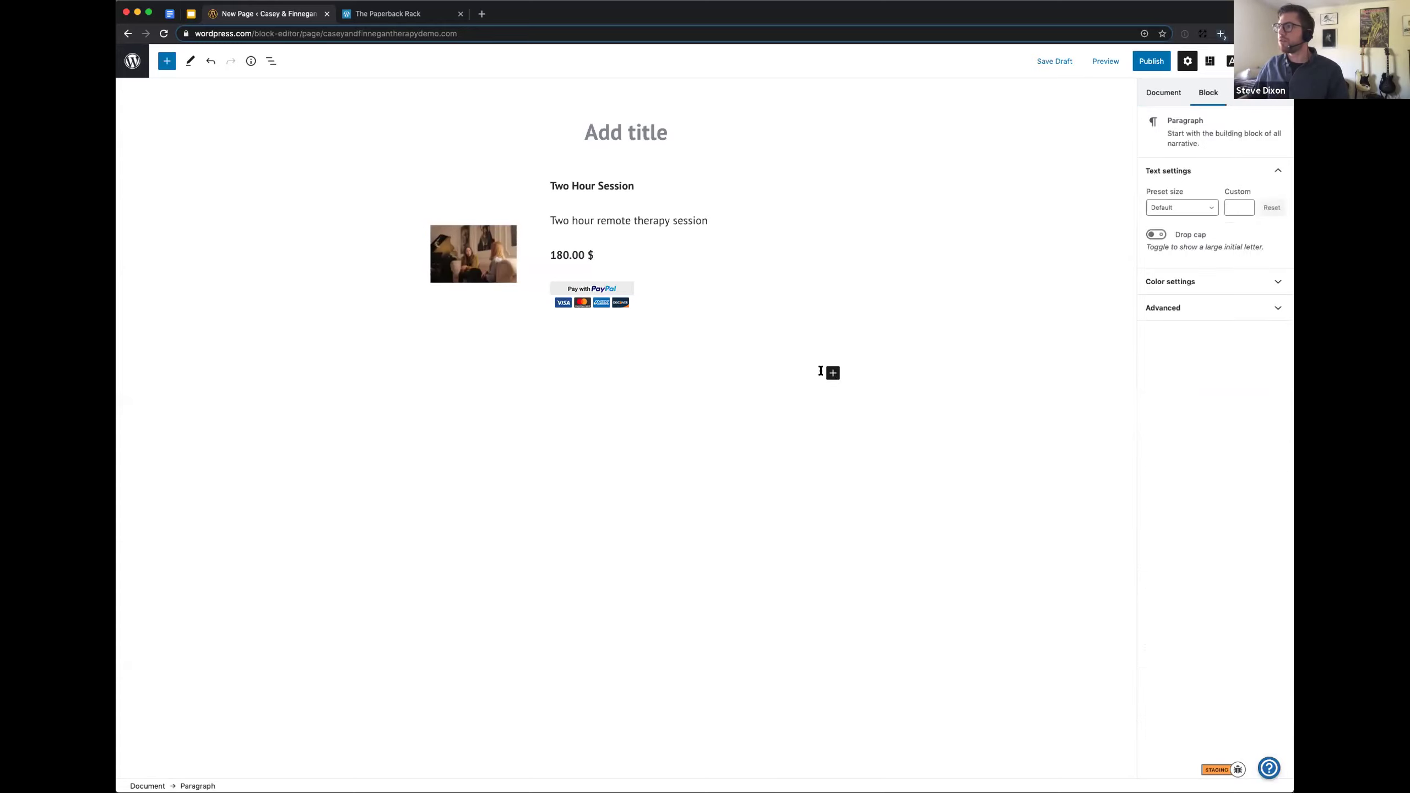
click(833, 374)
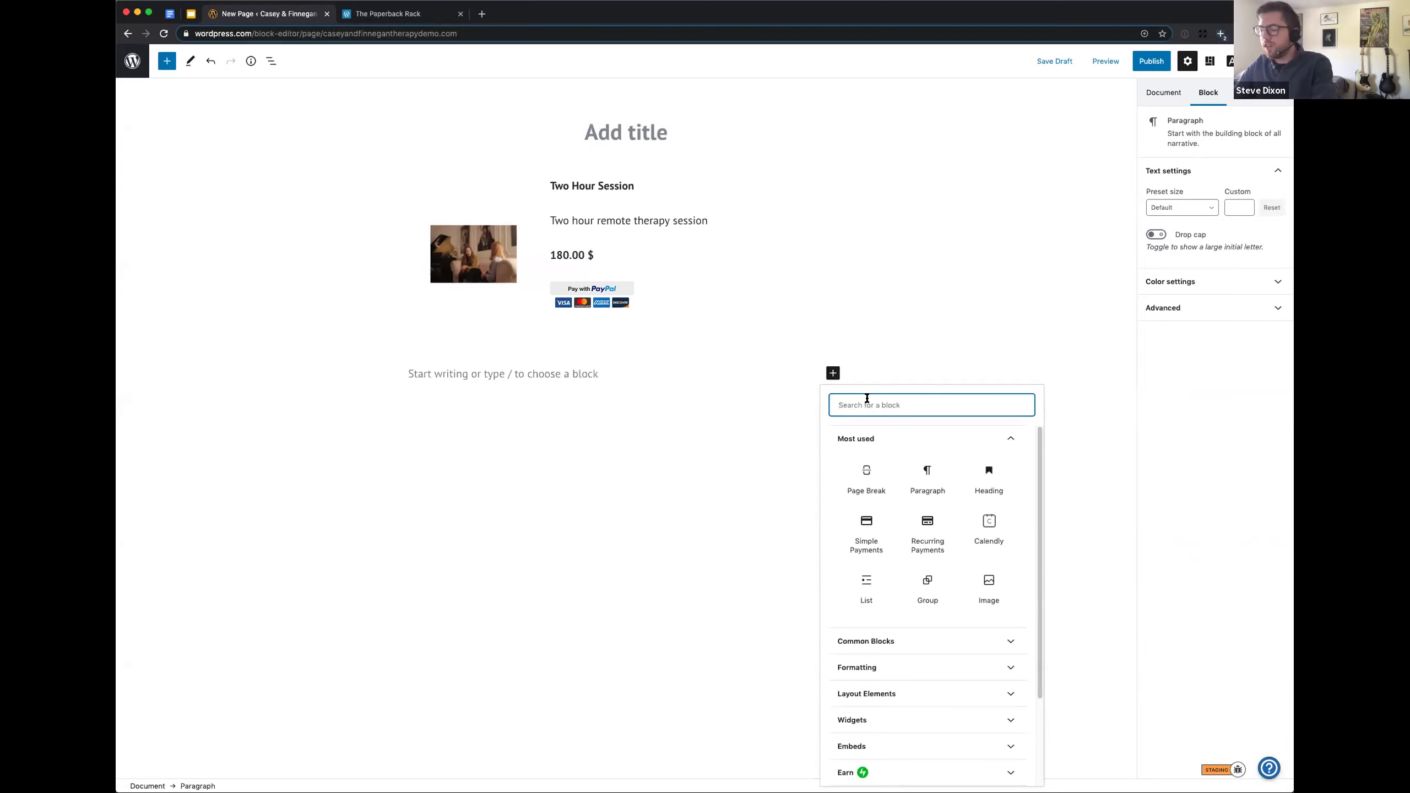
text(recurr)
click(874, 478)
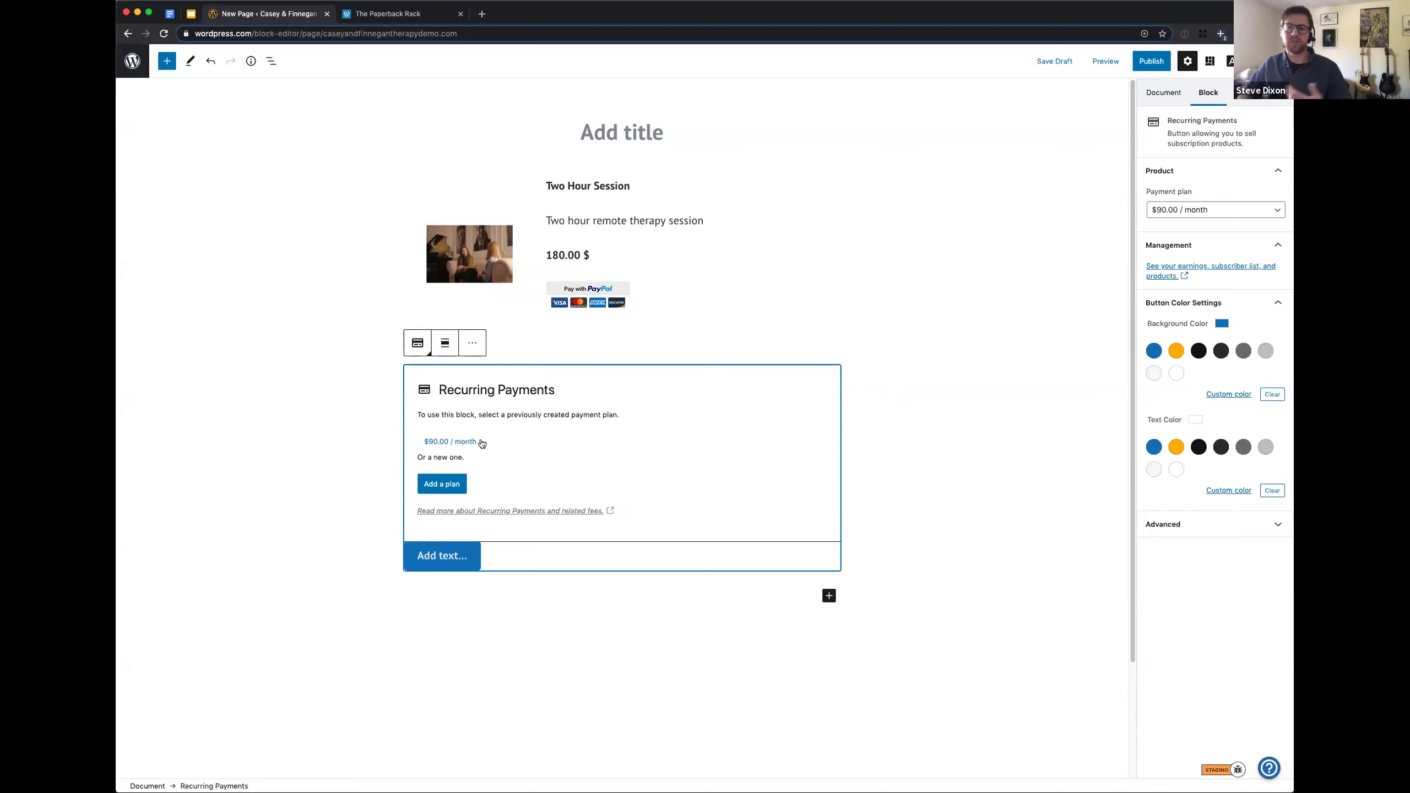
Step: Add a recurring payment plan priced at 180 USD, described as "Two Remote Therapy Sessions", with a monthly renewal interval
click(438, 489)
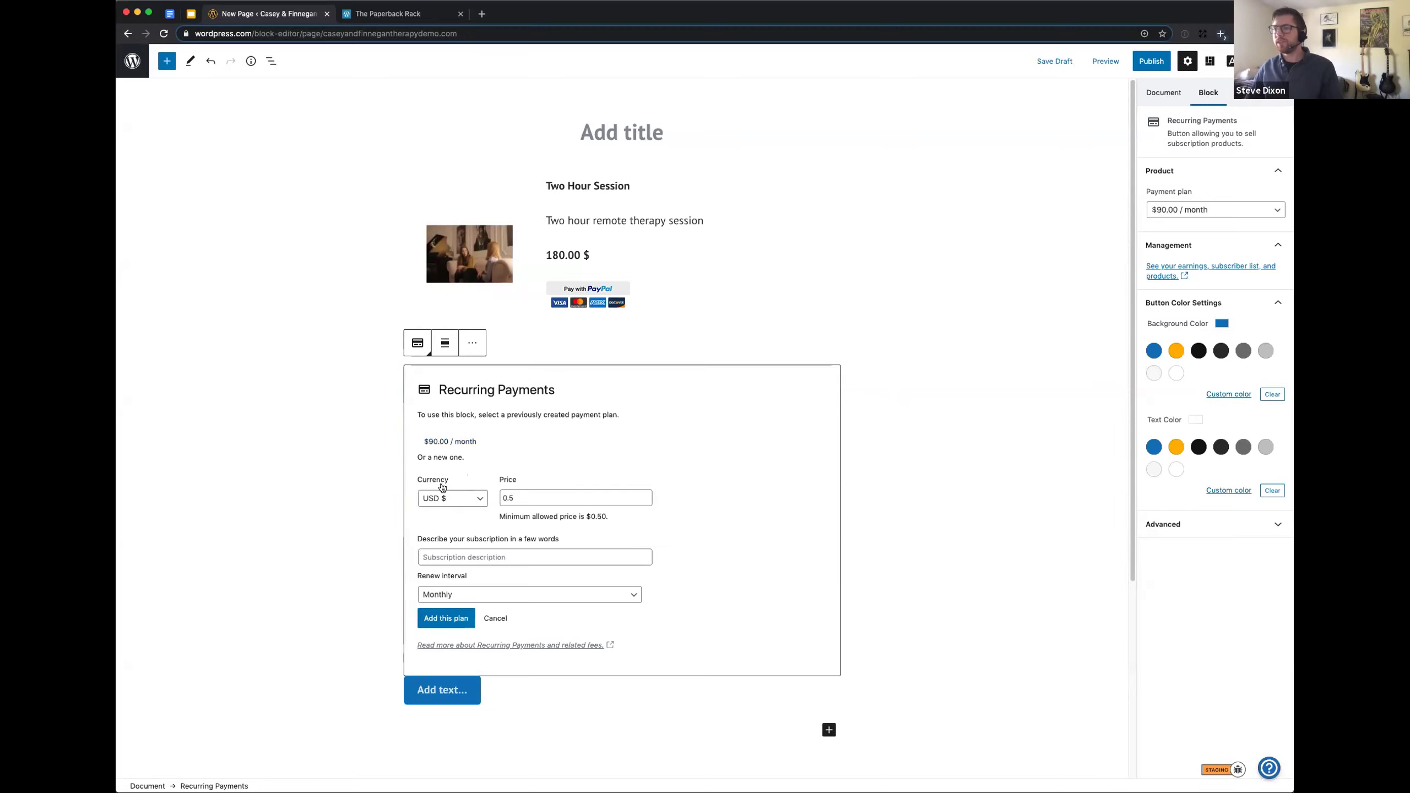
double_click(531, 494)
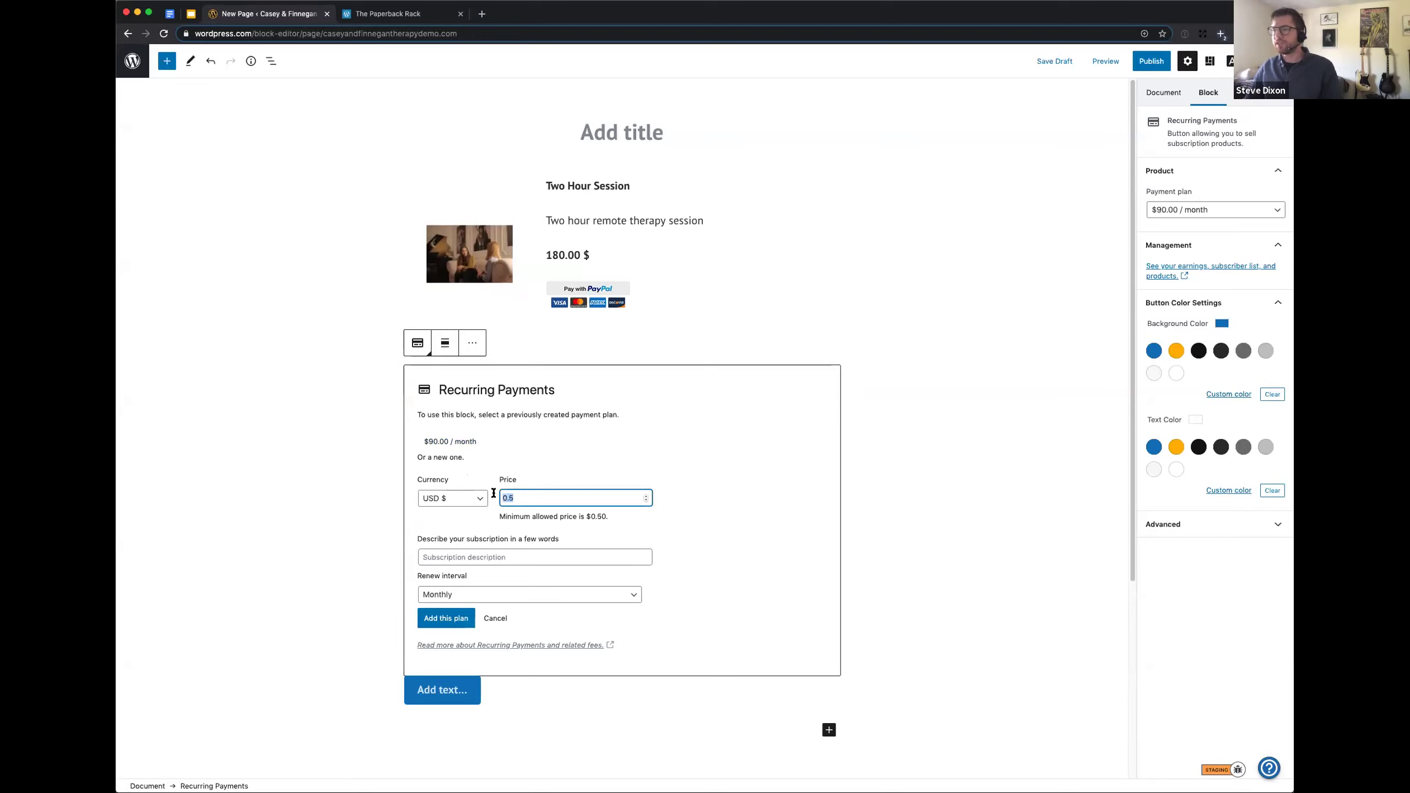
text(180)
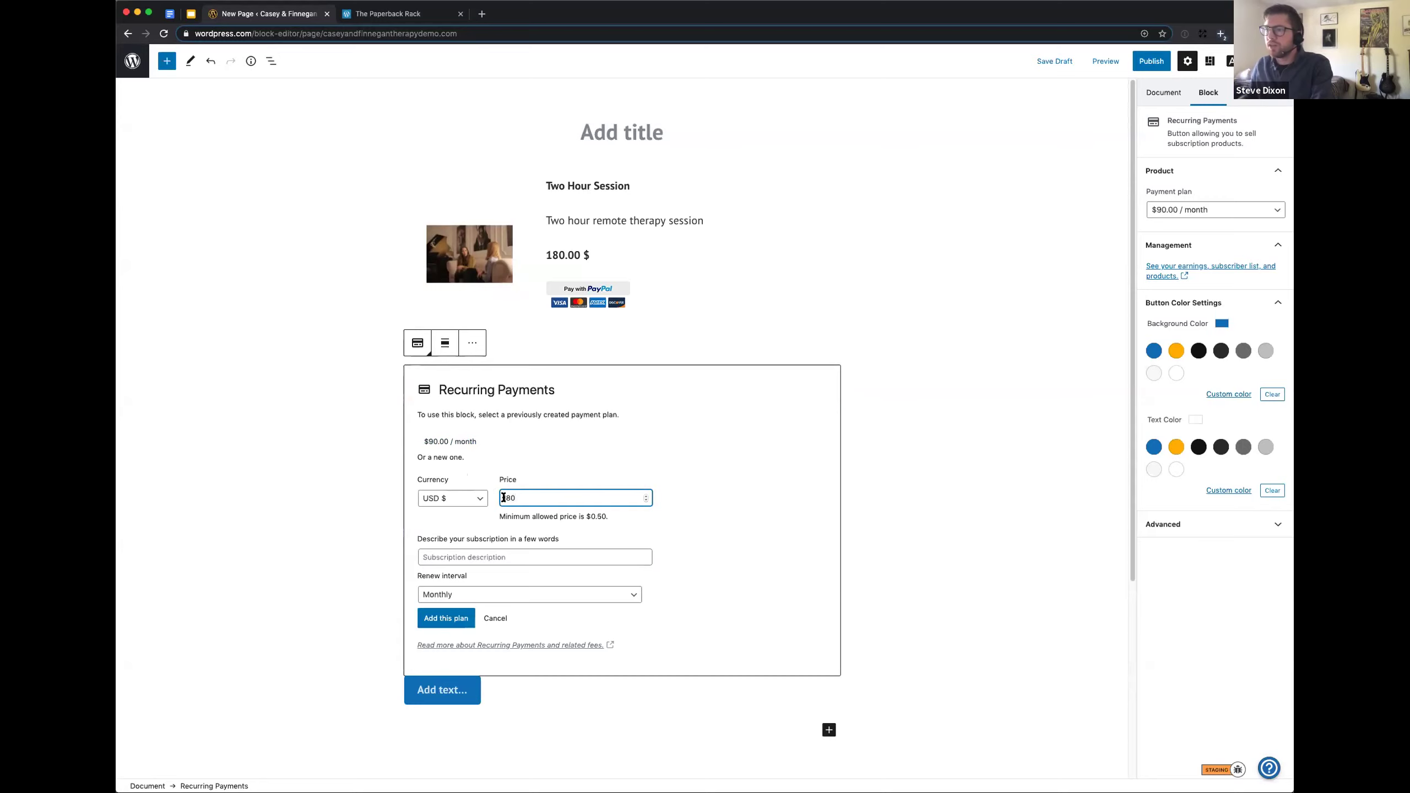
click(461, 558)
text(Two)
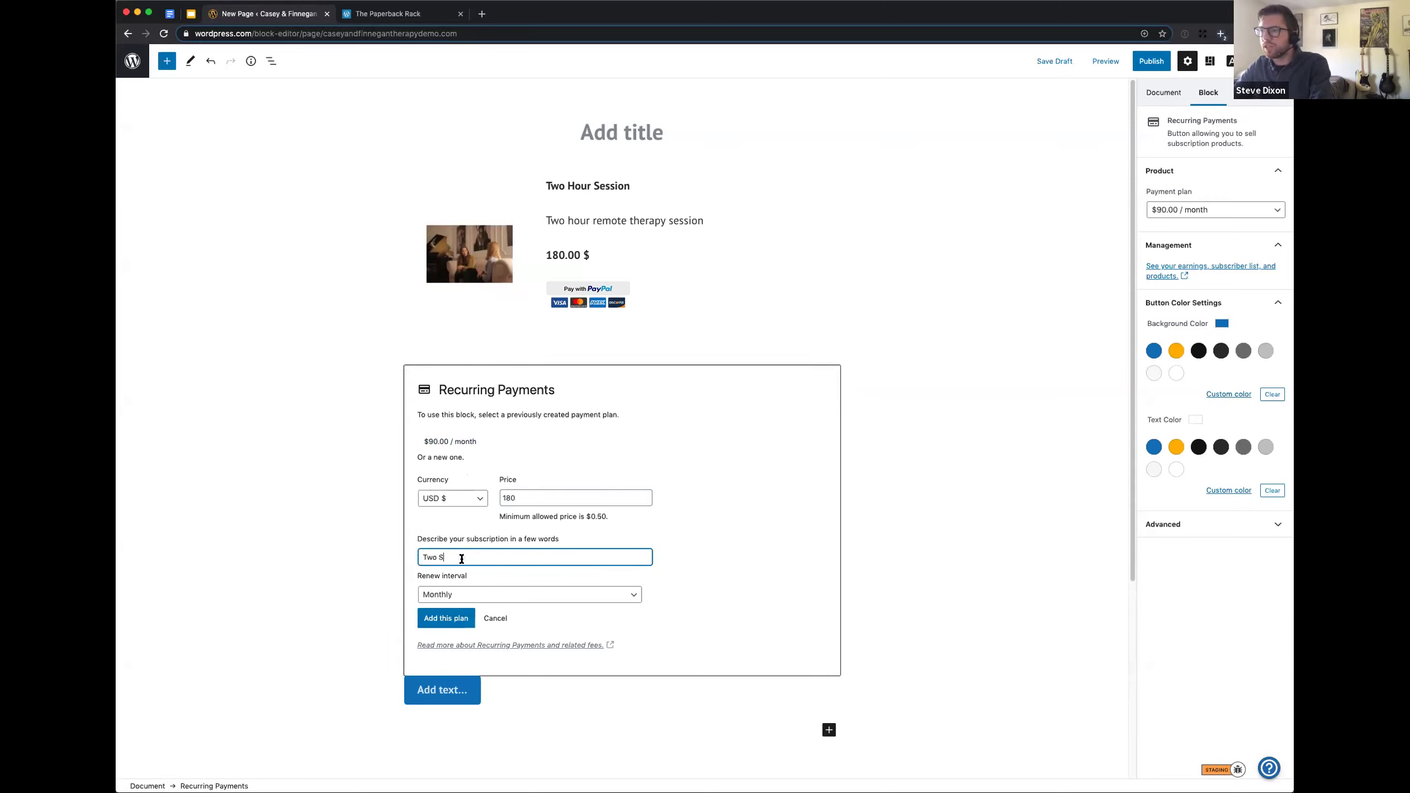
text( Remote Therapy Sessions)
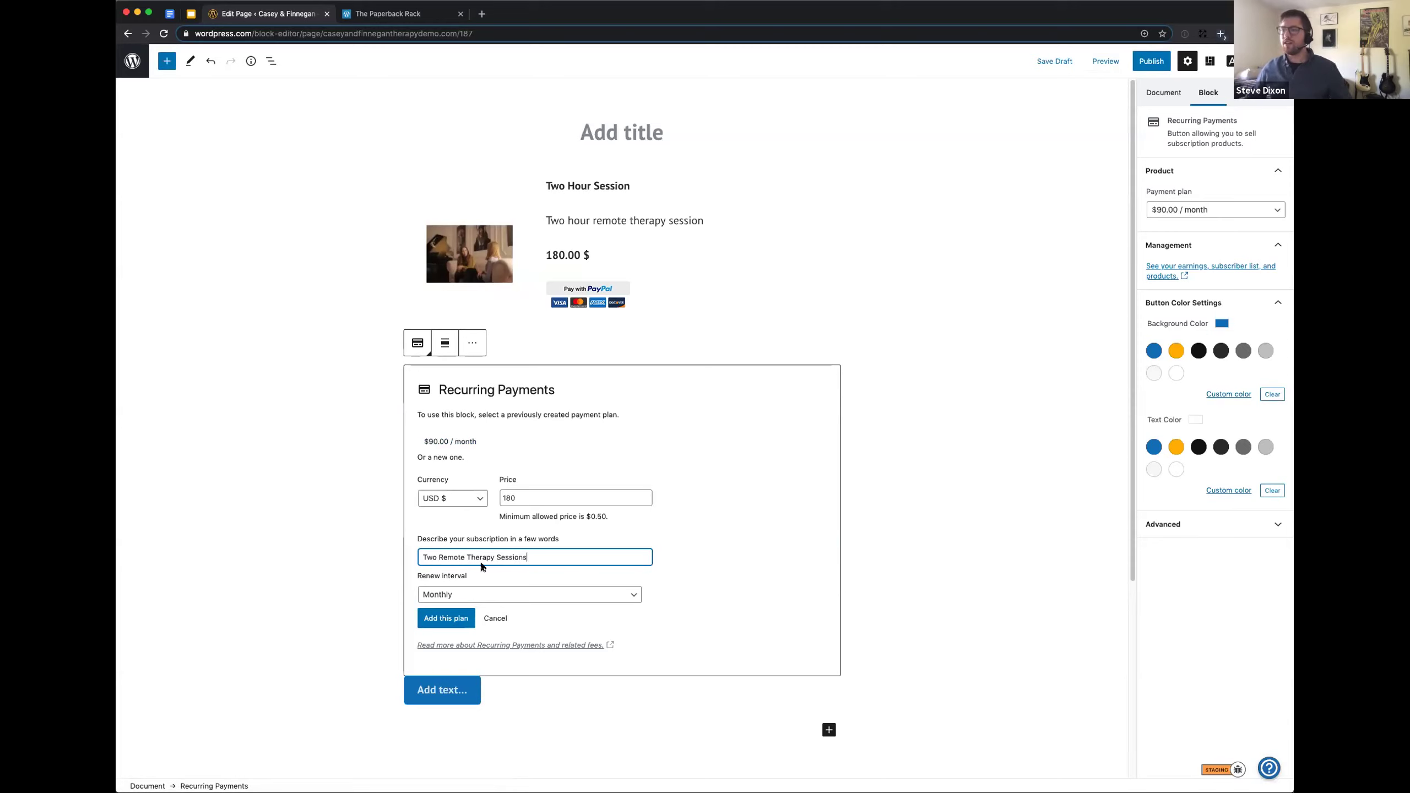
click(466, 598)
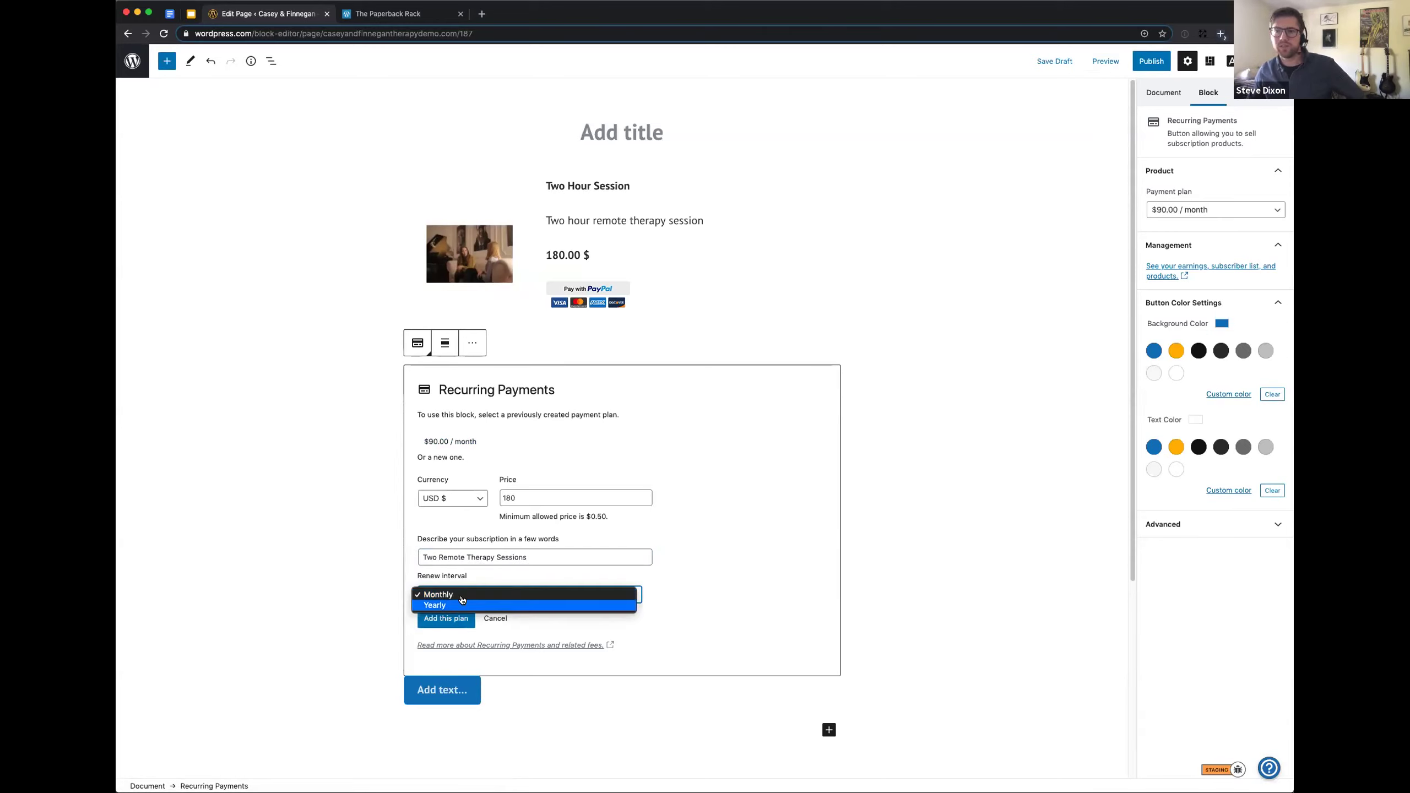
click(504, 596)
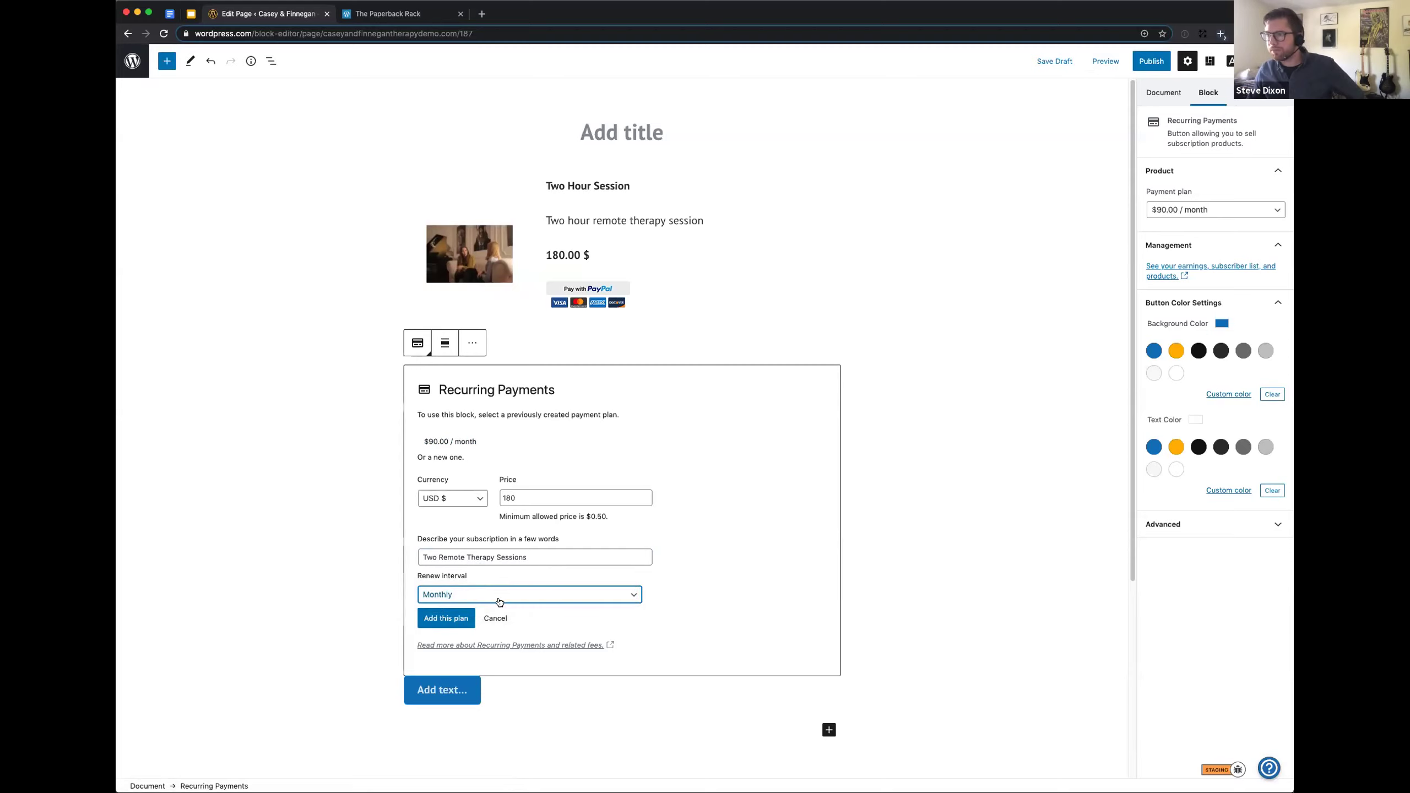
click(443, 620)
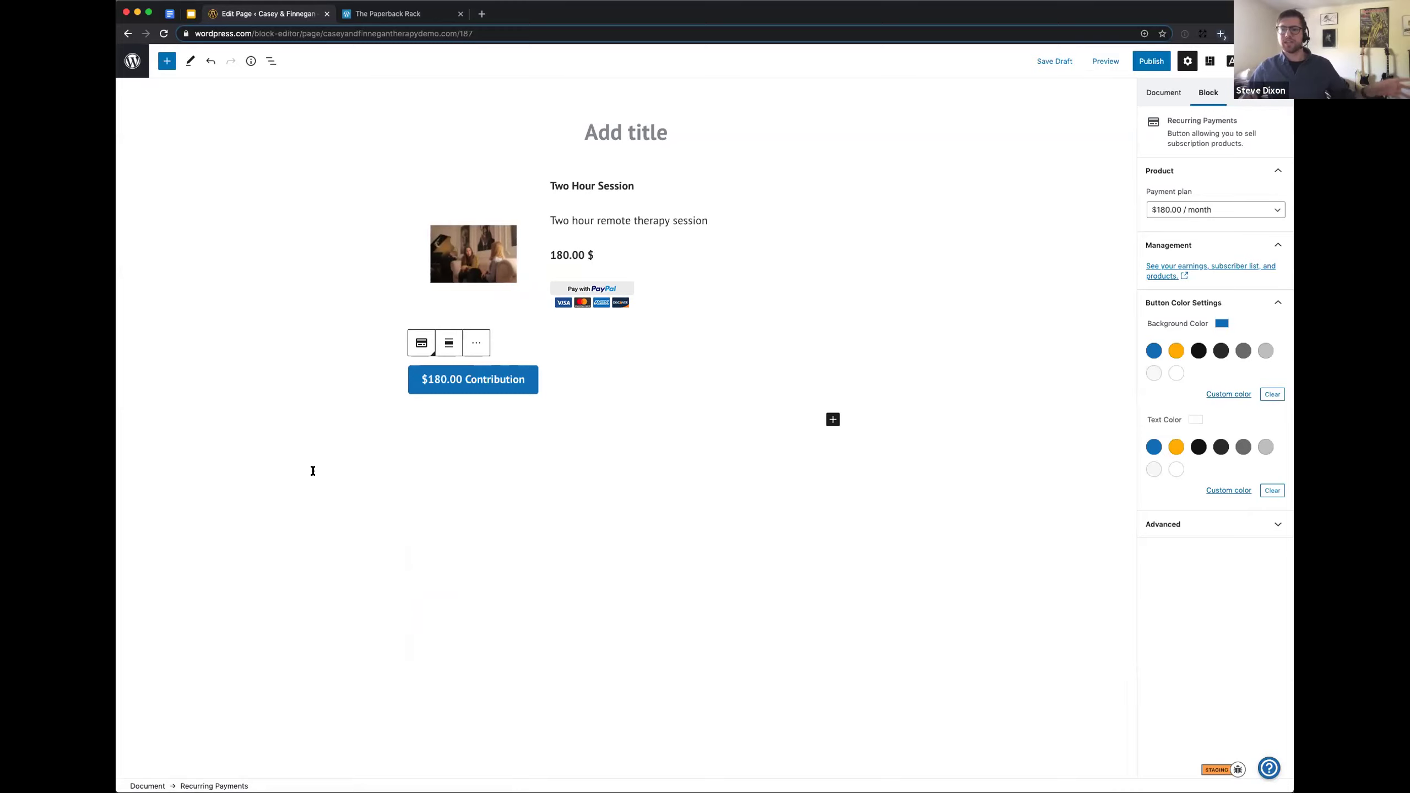
Step: Change the recurring payment button's text to "$180.00 Per Month/Session"
click(503, 378)
drag(525, 380, 465, 376)
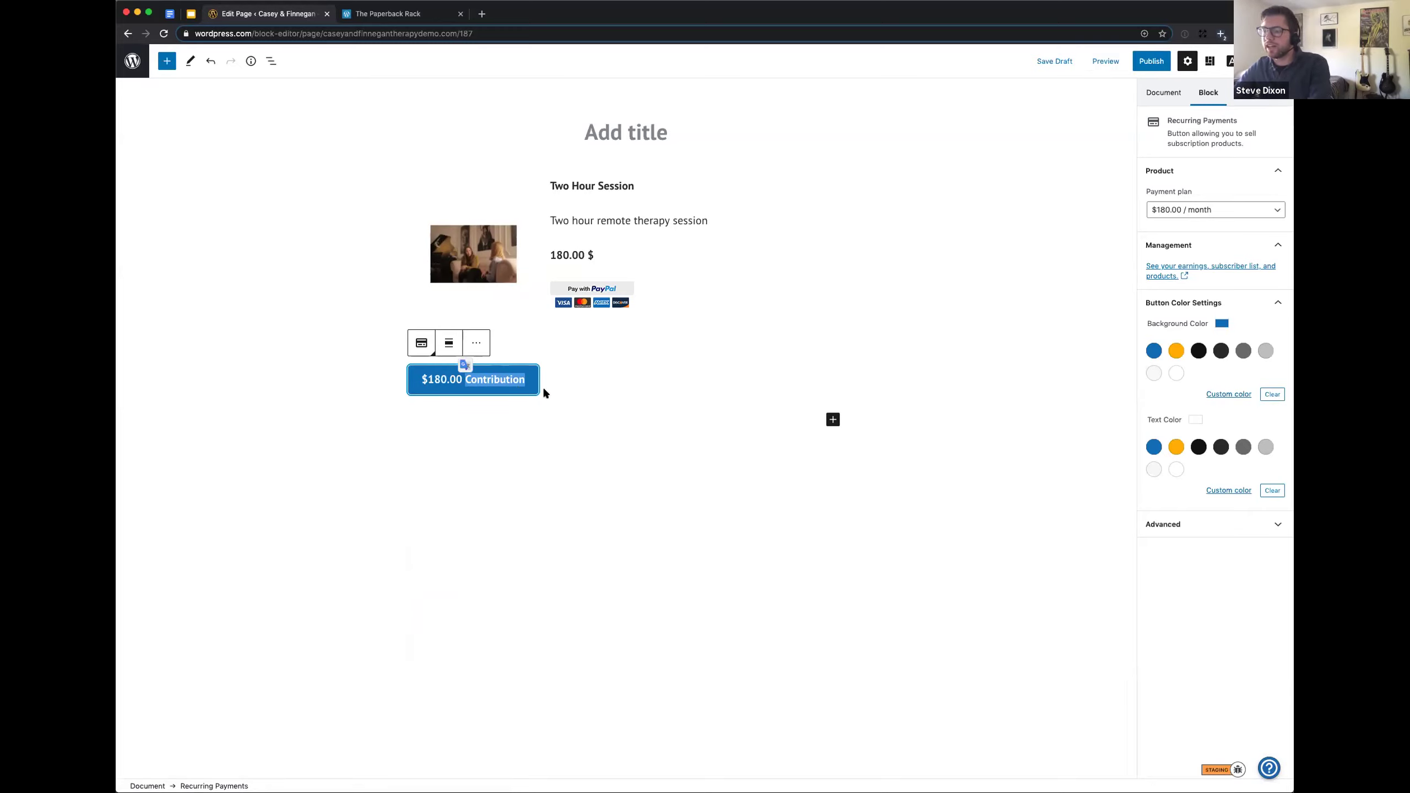
text(Per M)
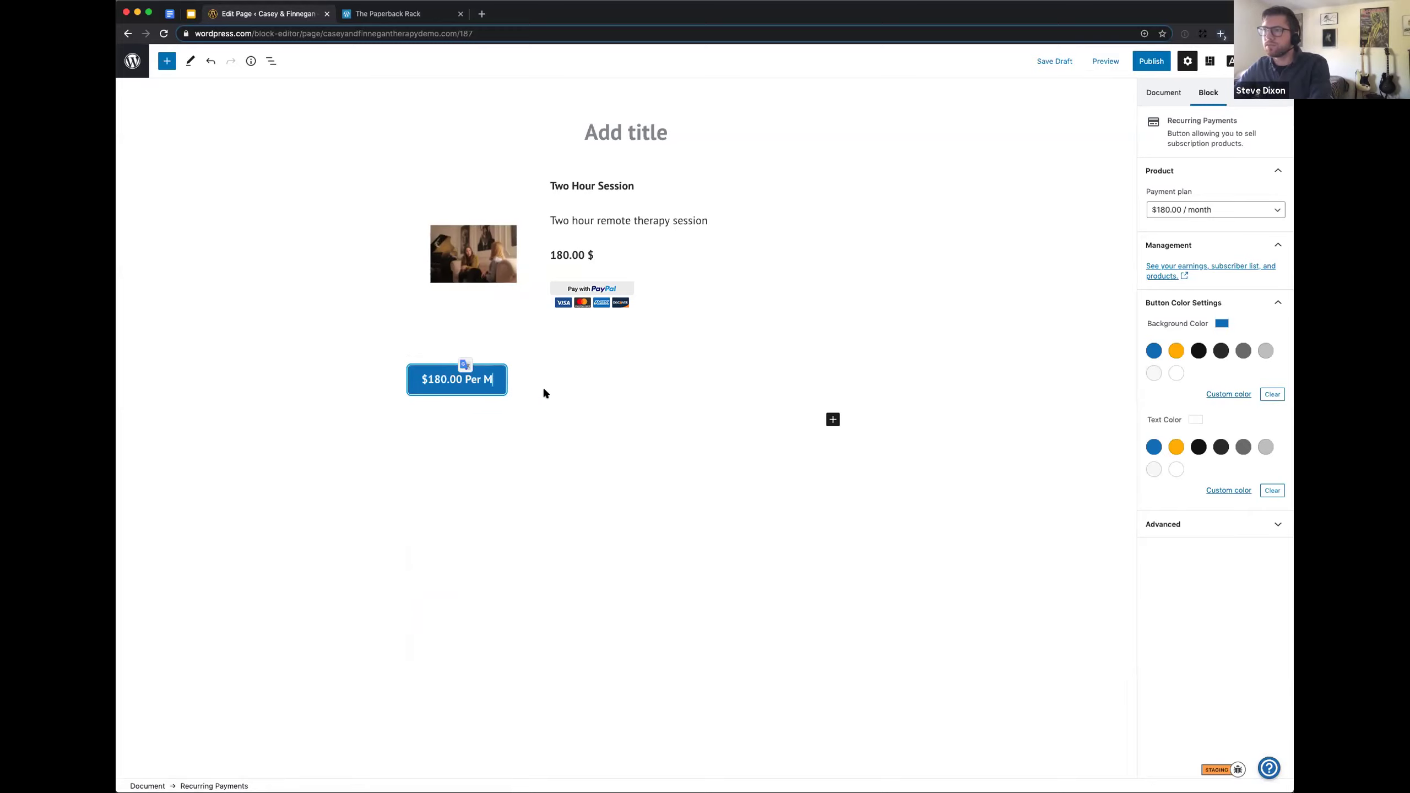
text(onth/Session)
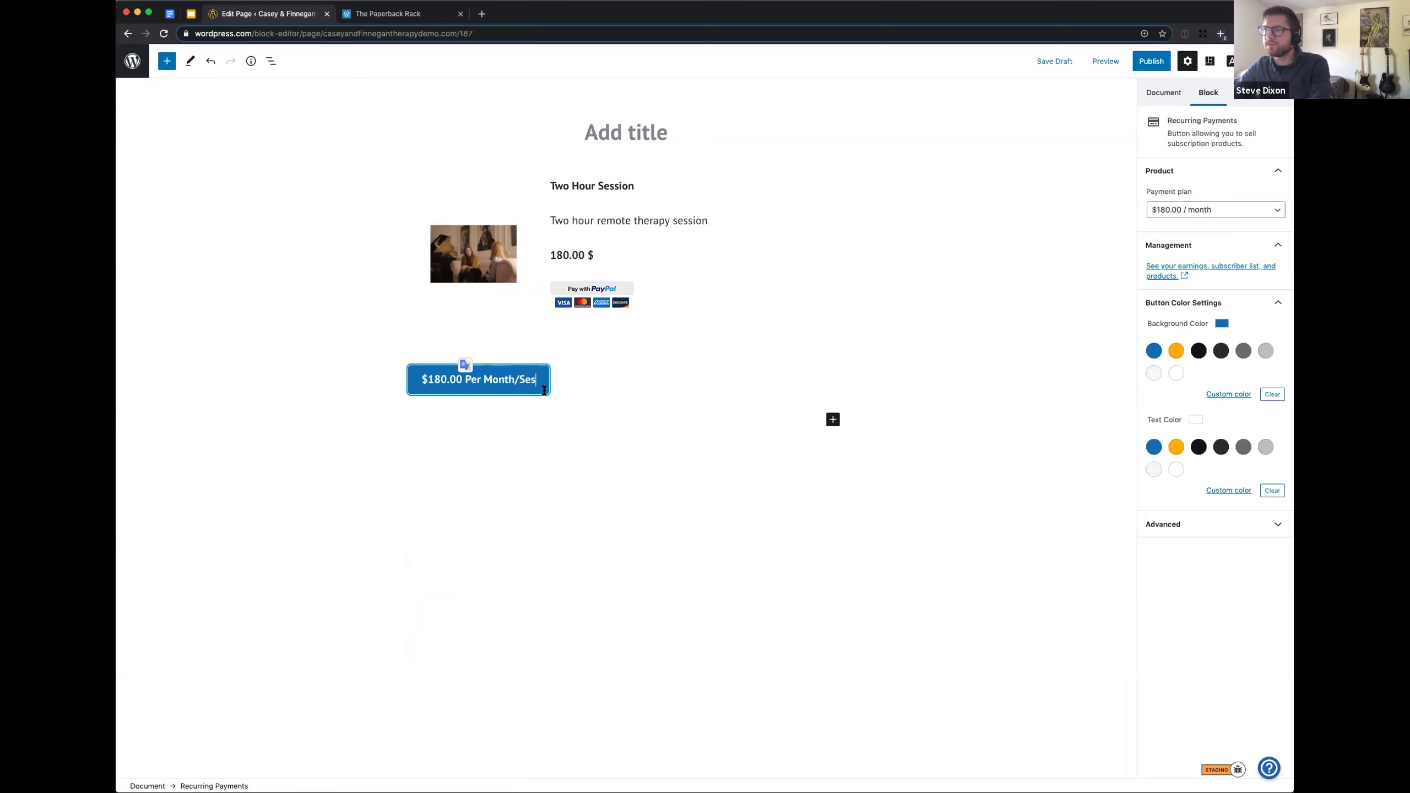
click(548, 466)
click(621, 378)
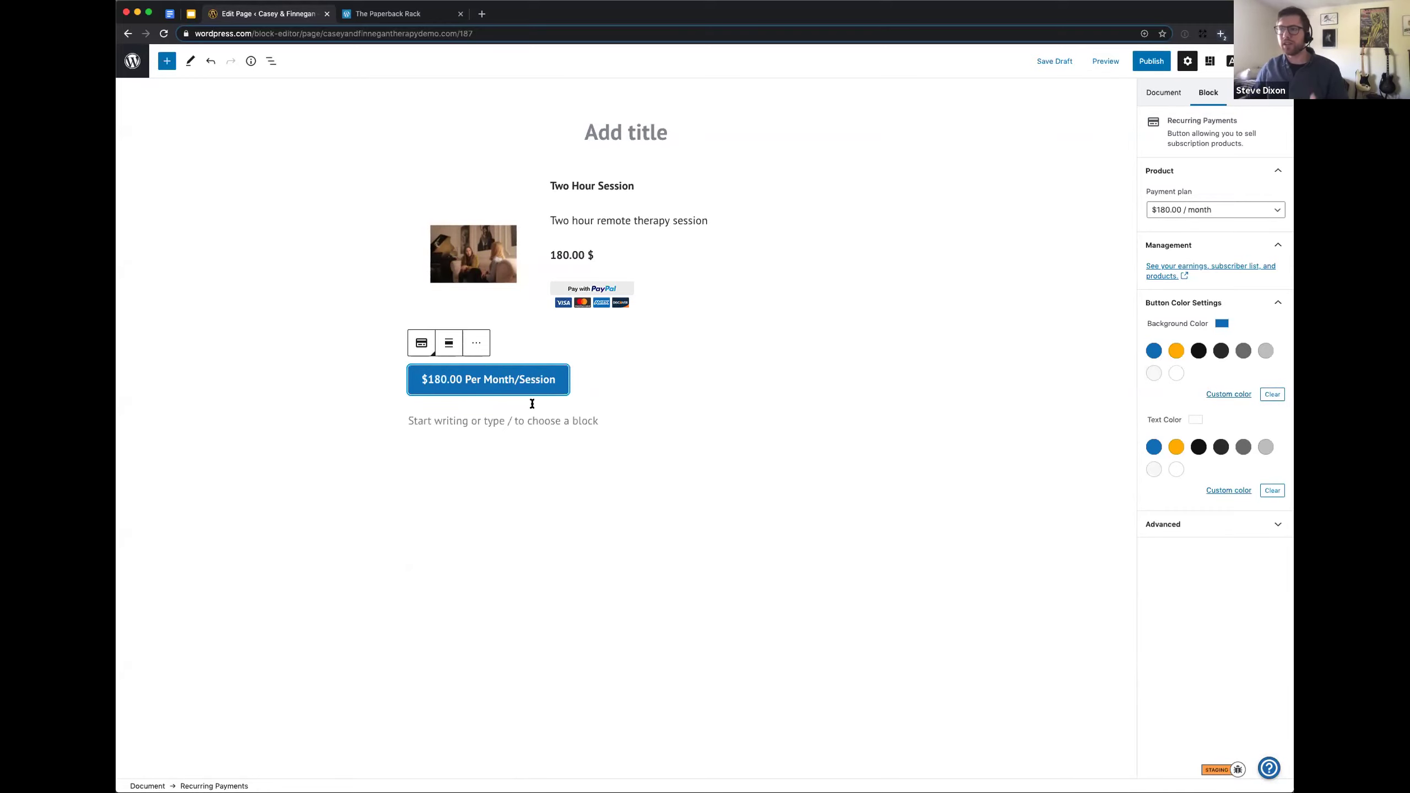
Step: Add a heading reading "Two Recurring Monthly Sessions" and move it above the recurring payment button
click(482, 417)
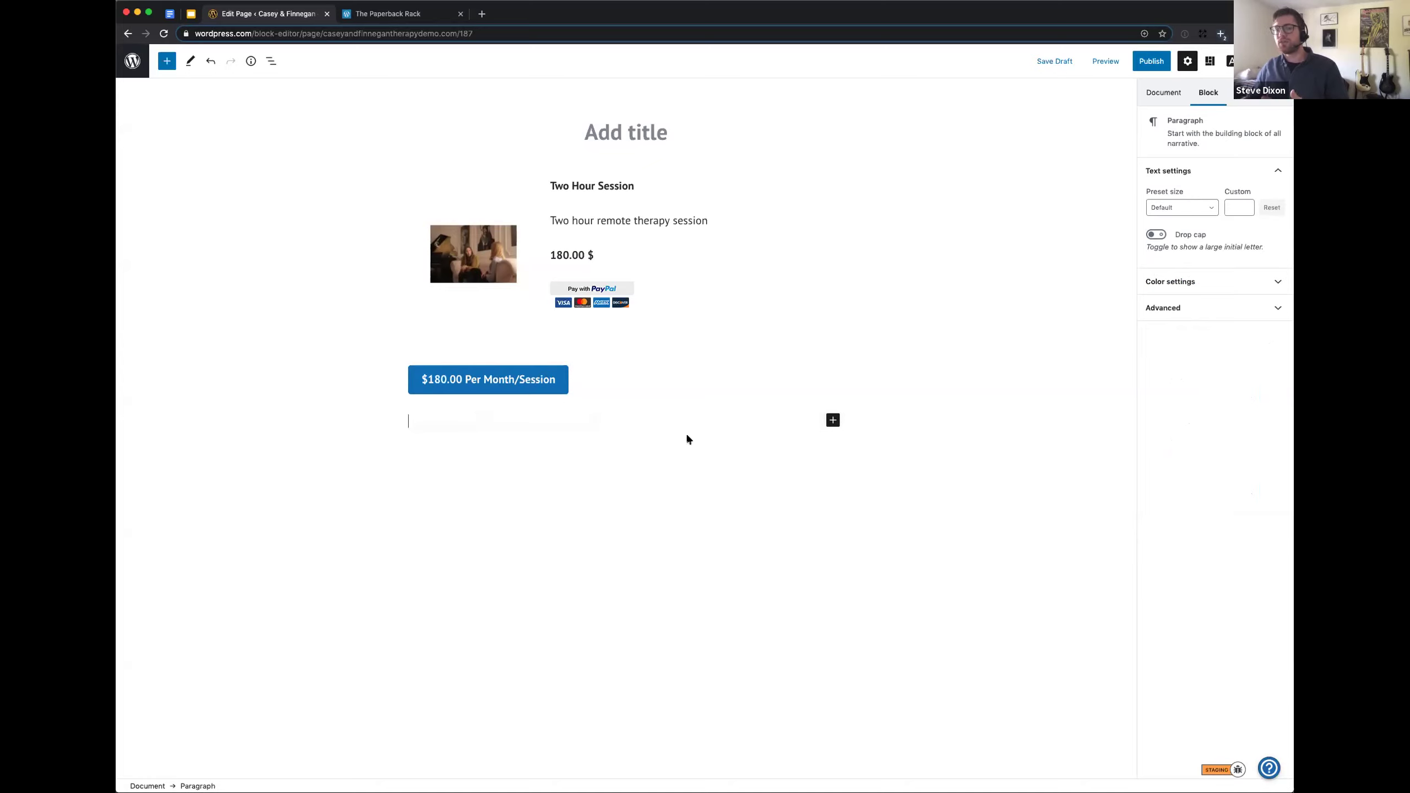
click(834, 420)
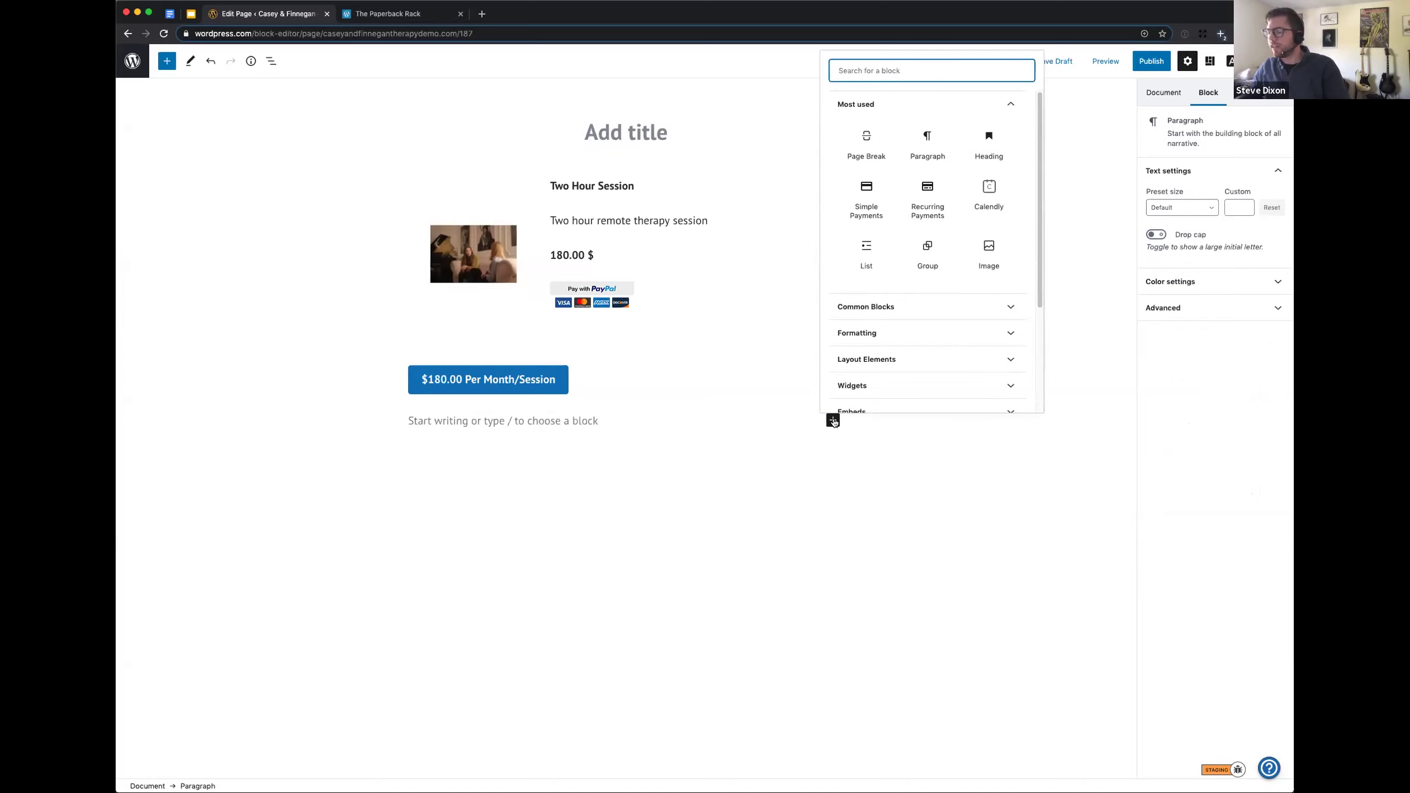
text(head)
click(862, 153)
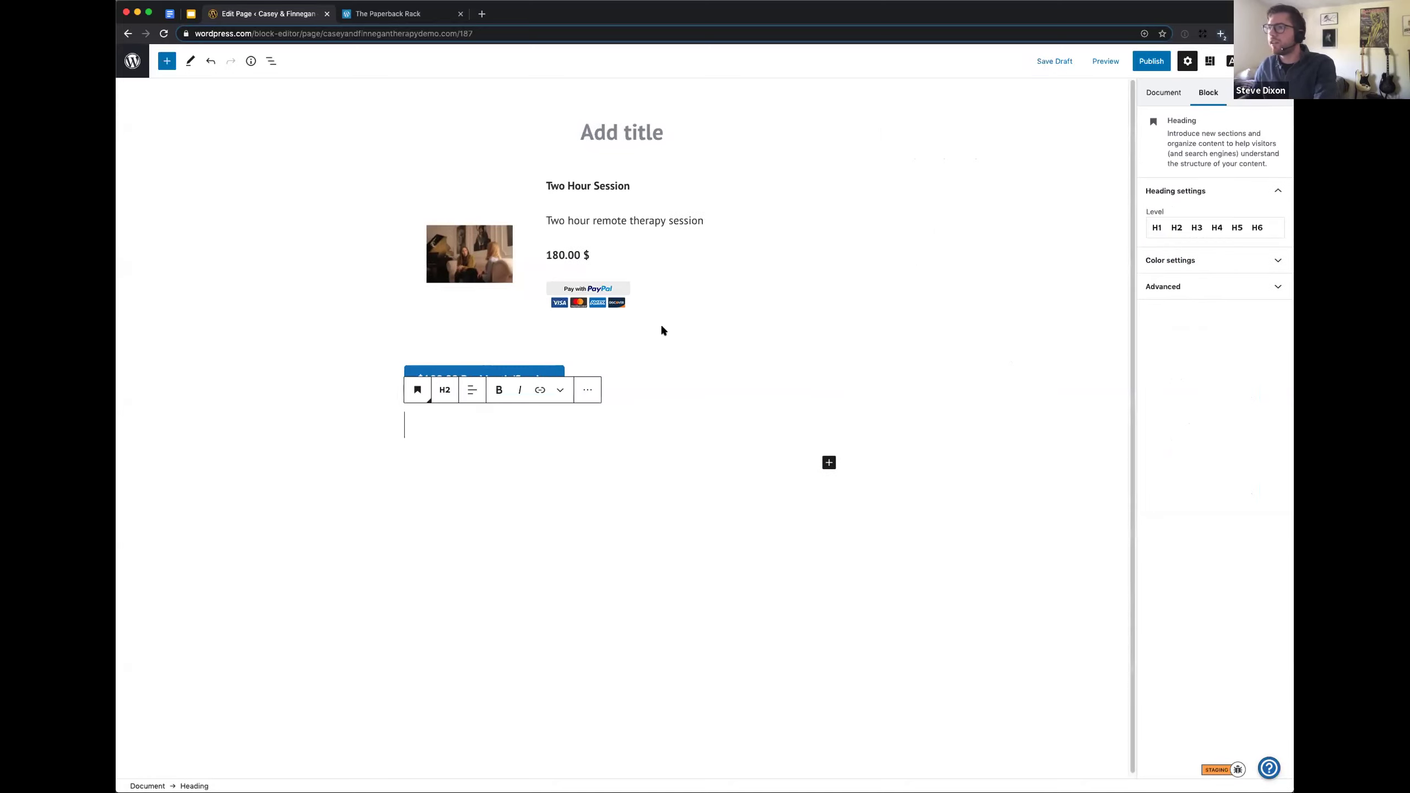
text(Recurring)
key(super+a)
text(Two Recurring M)
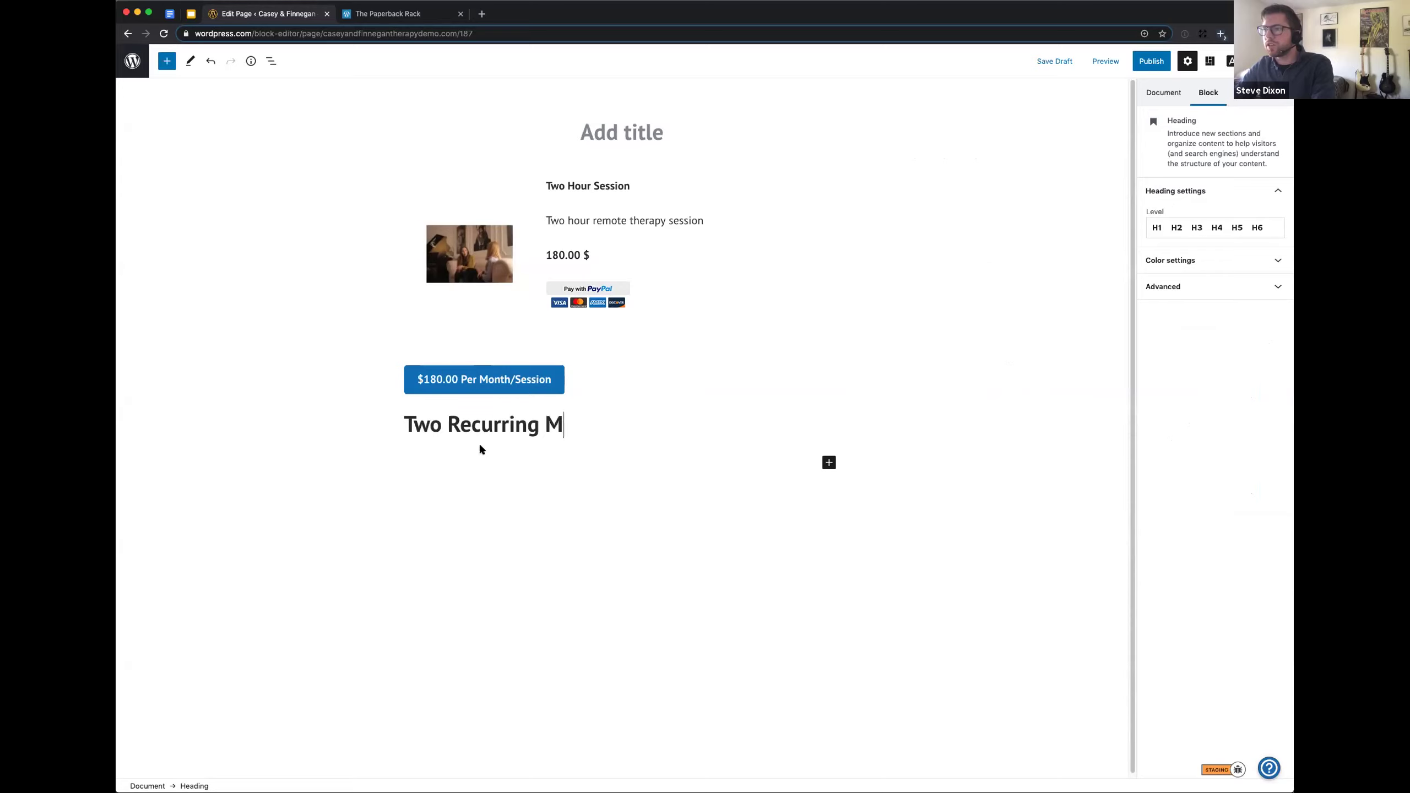
text(onthly Sessions)
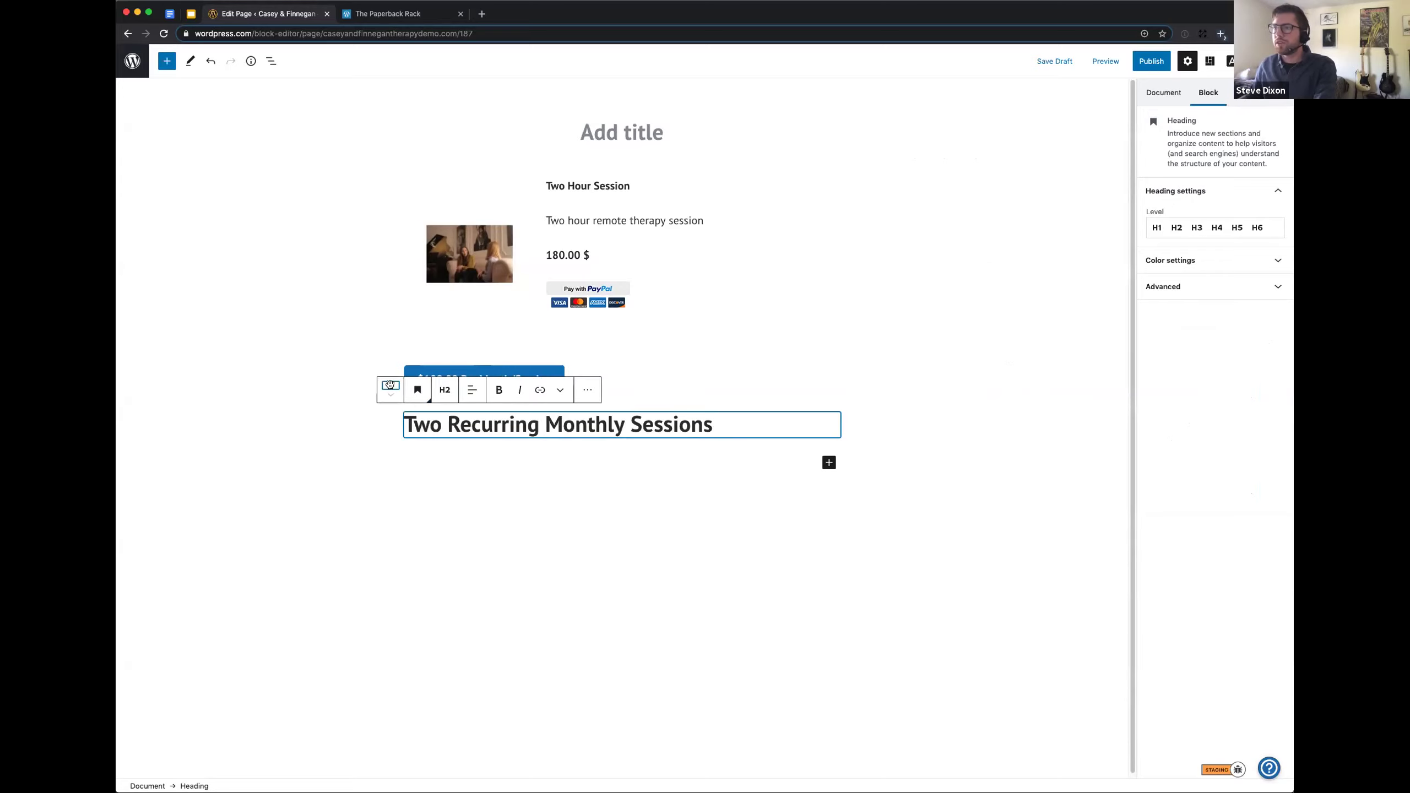
click(391, 384)
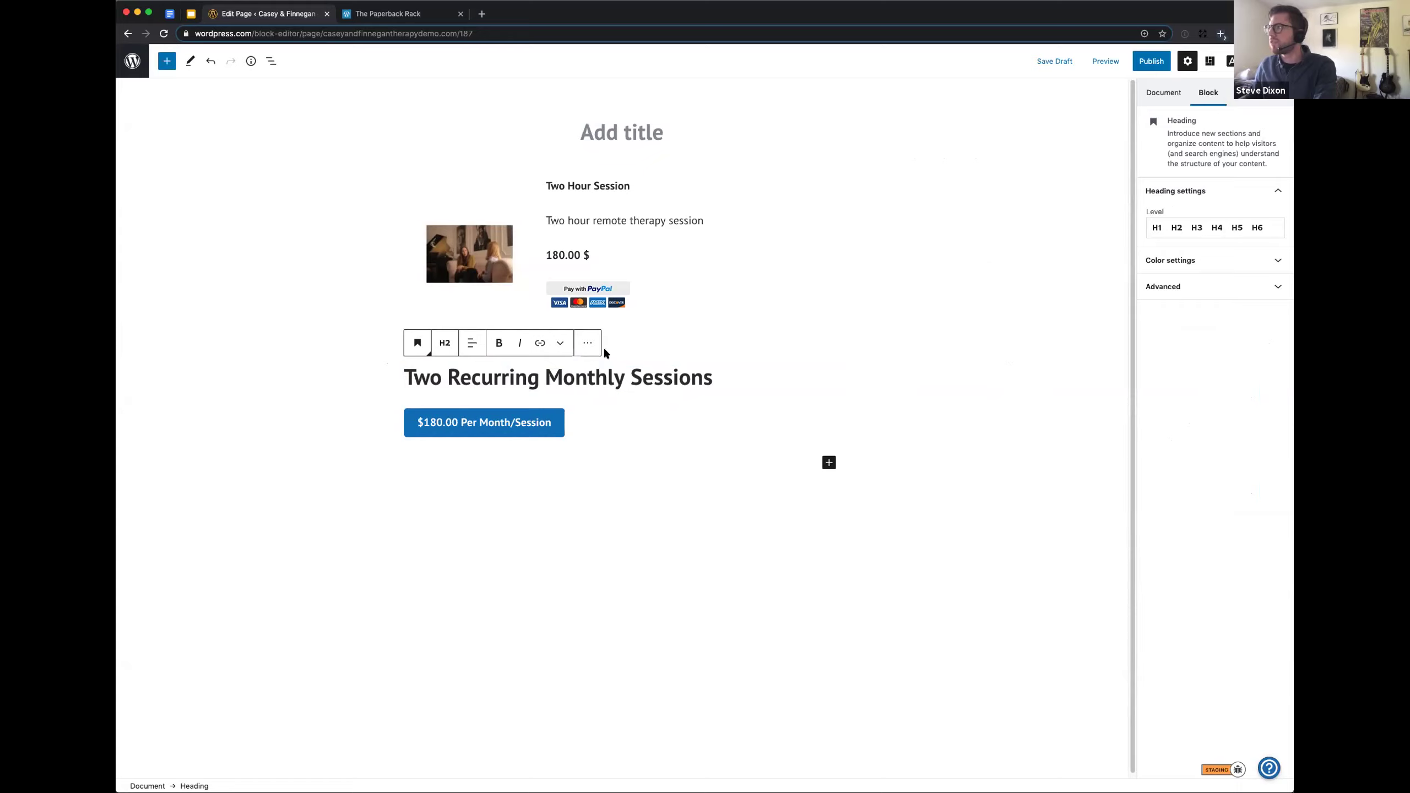
Step: Save the page as a draft, preview it in the desktop view, and return to the editor
click(1067, 68)
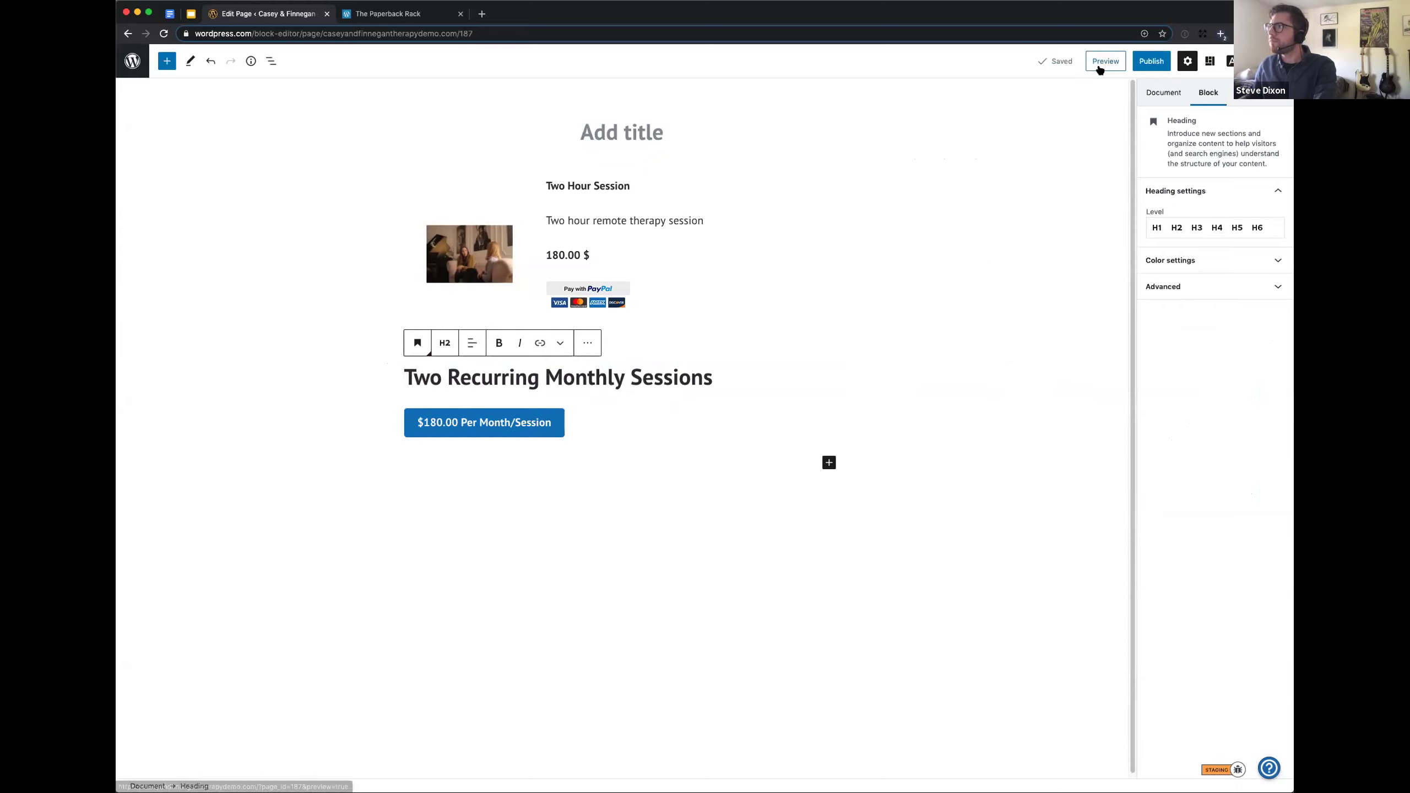
click(1105, 62)
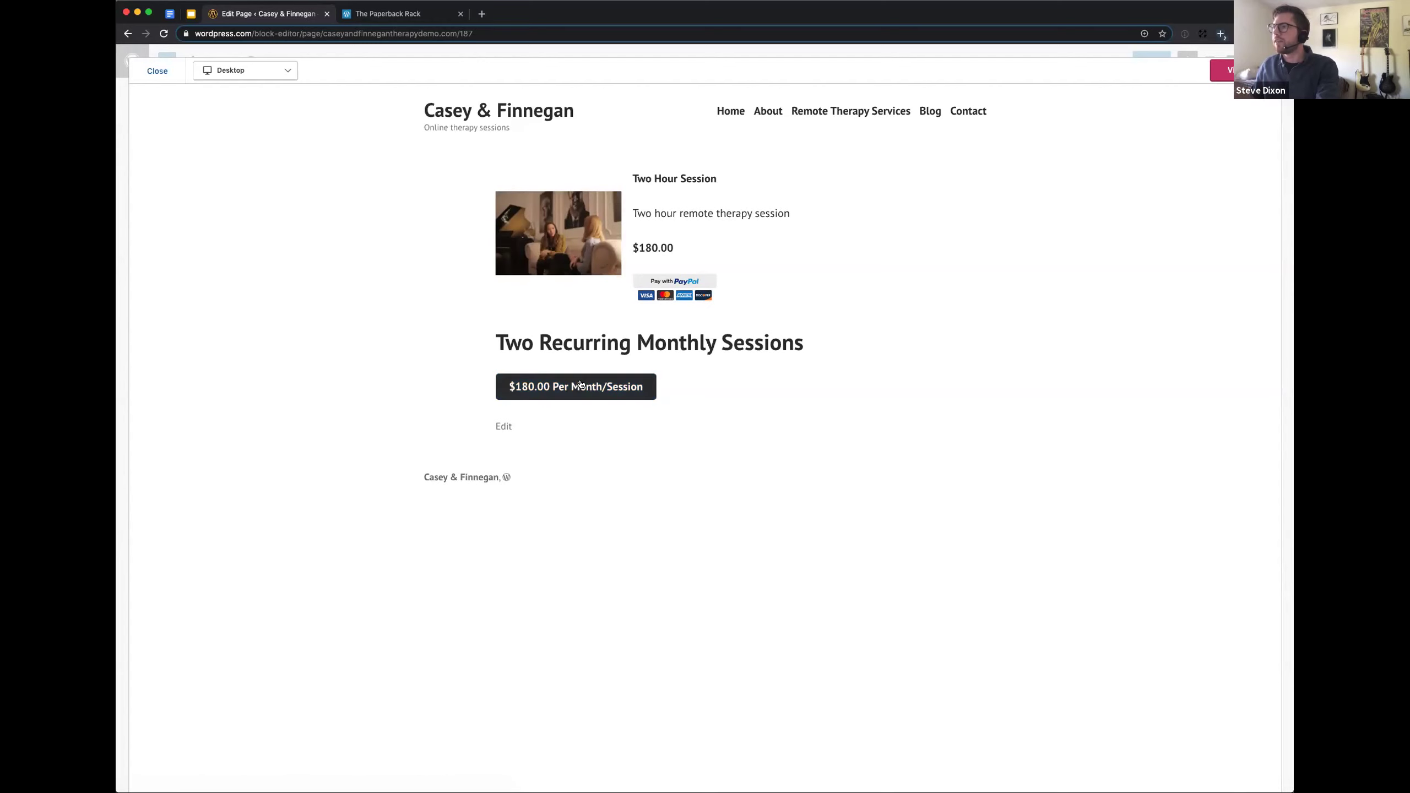
click(158, 72)
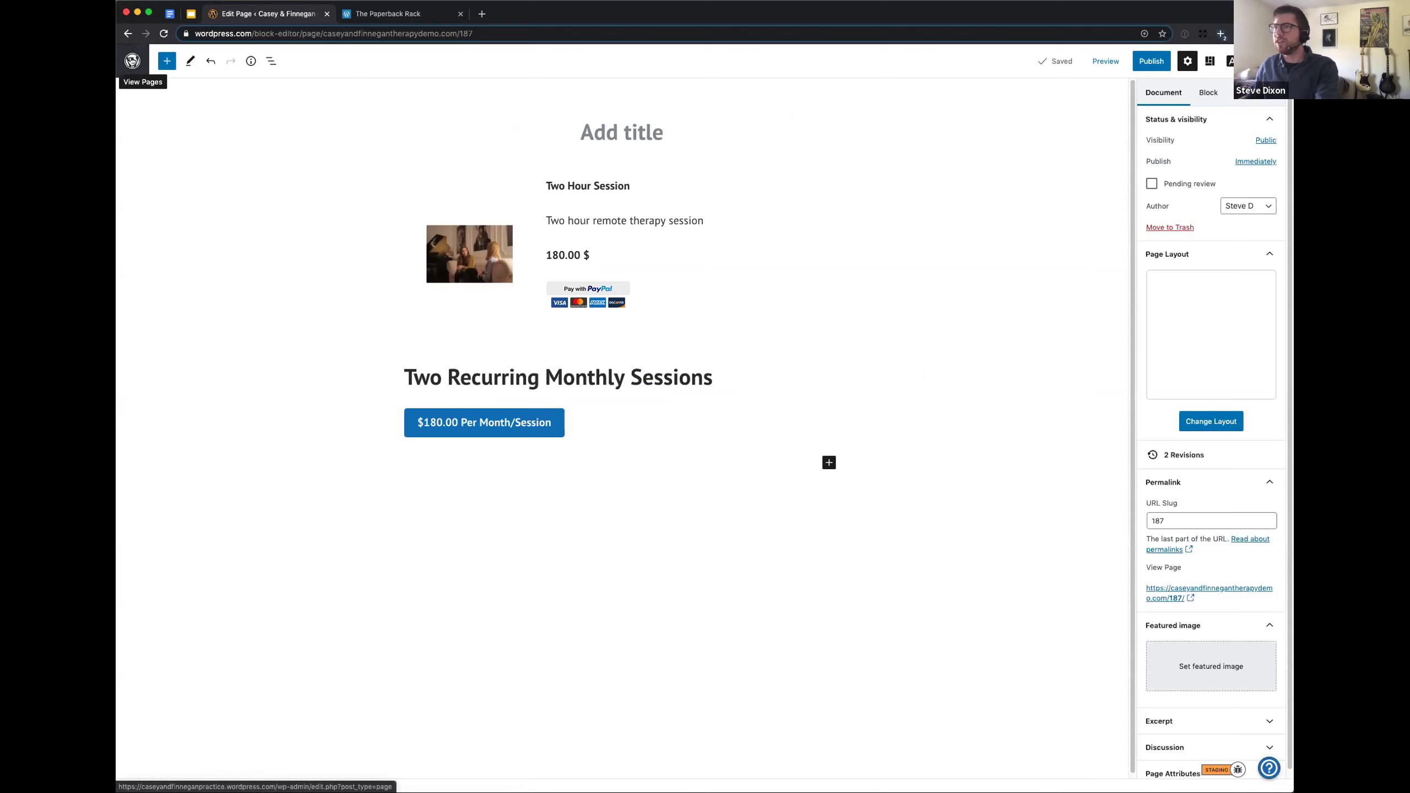
Step: Leave the page editor and open the recurring payments overview in the site's Earn section
click(132, 61)
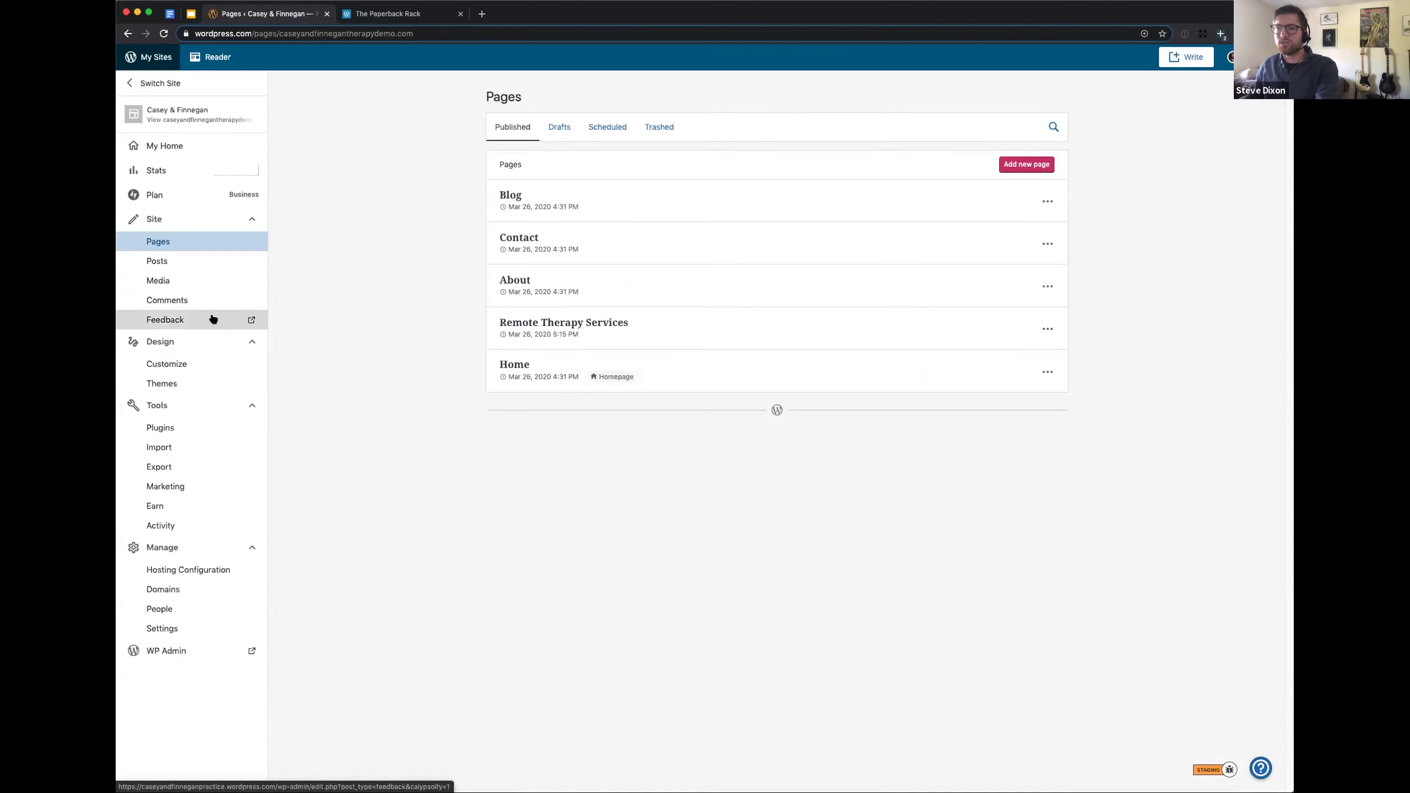
click(172, 502)
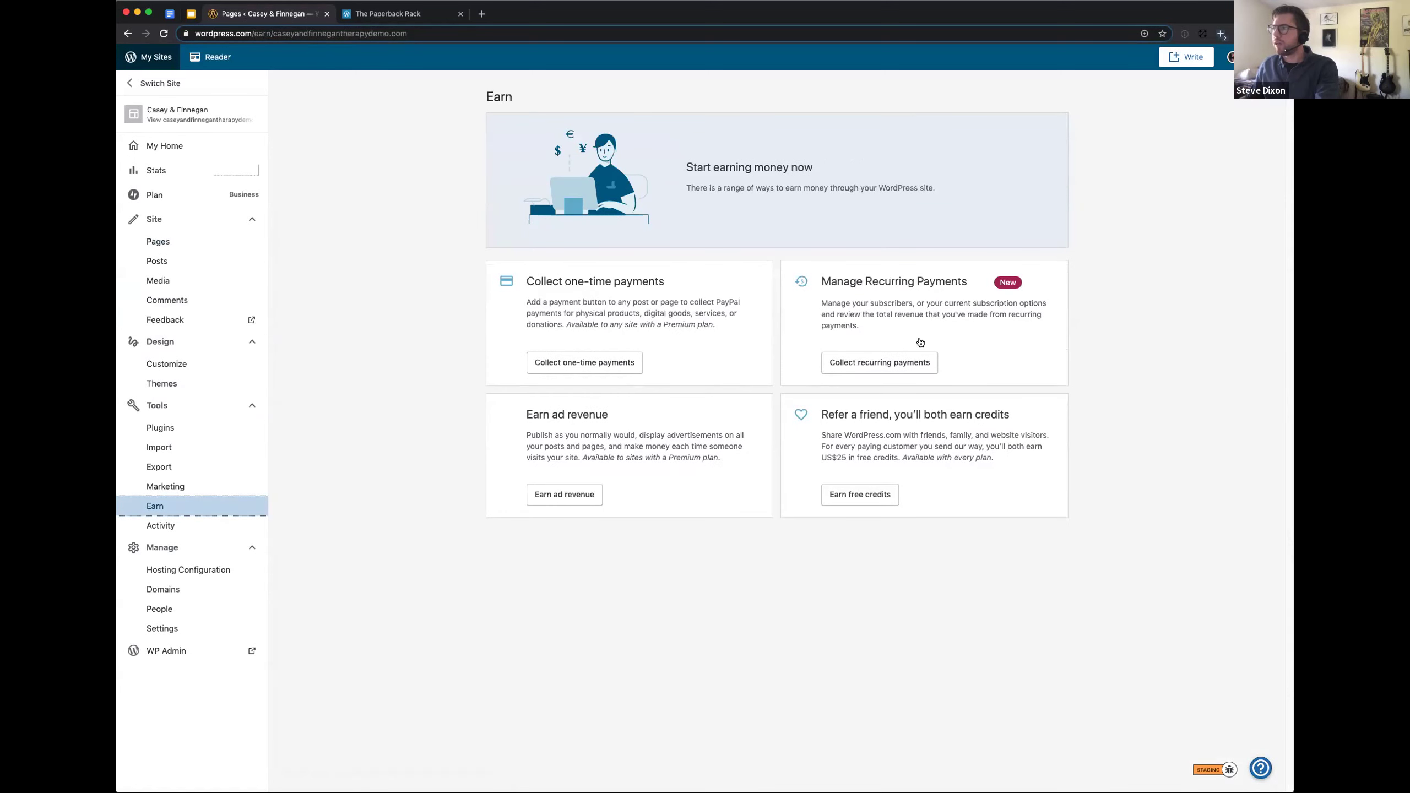
click(878, 364)
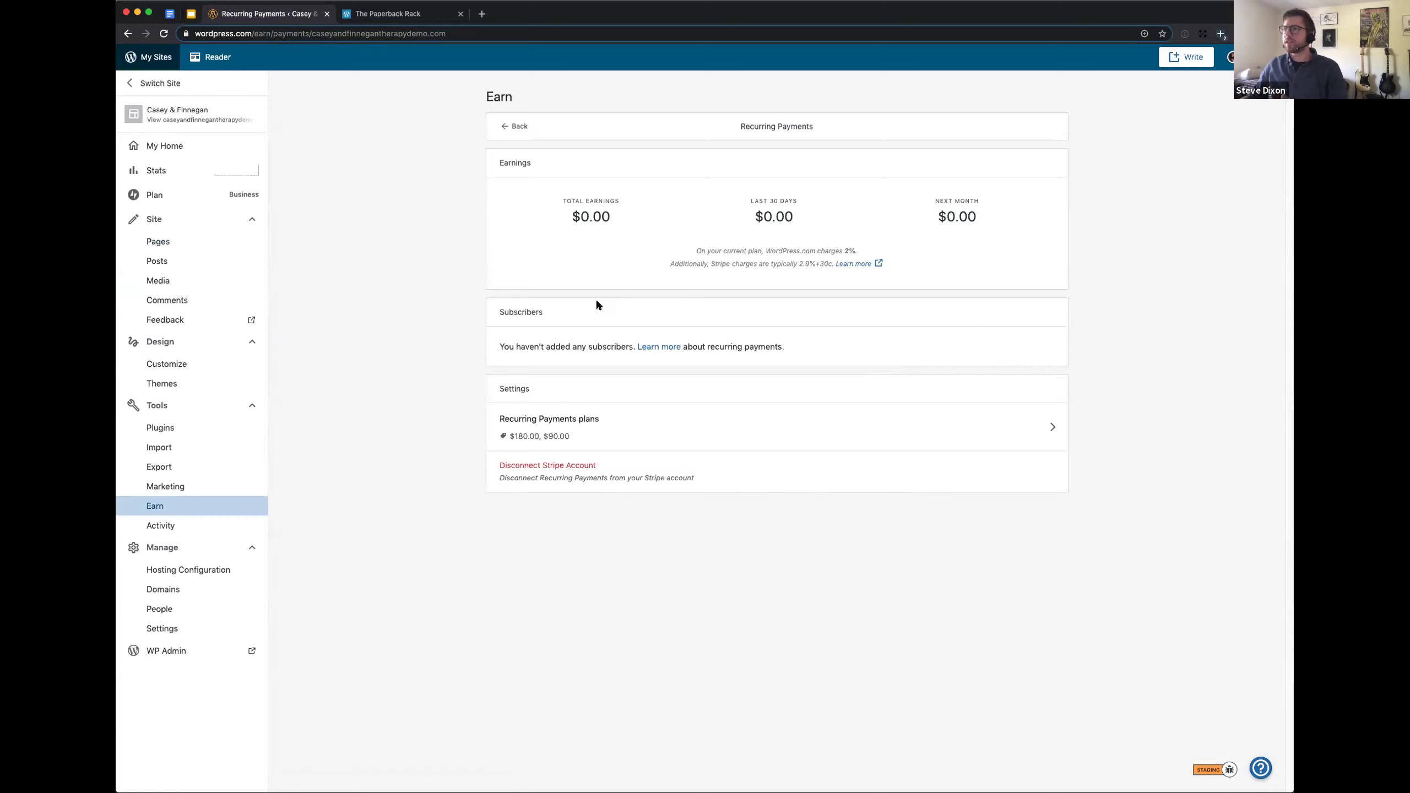
Step: Review the list of recurring payment plans and the options for the $90.00 plan, and return to the overview
click(614, 425)
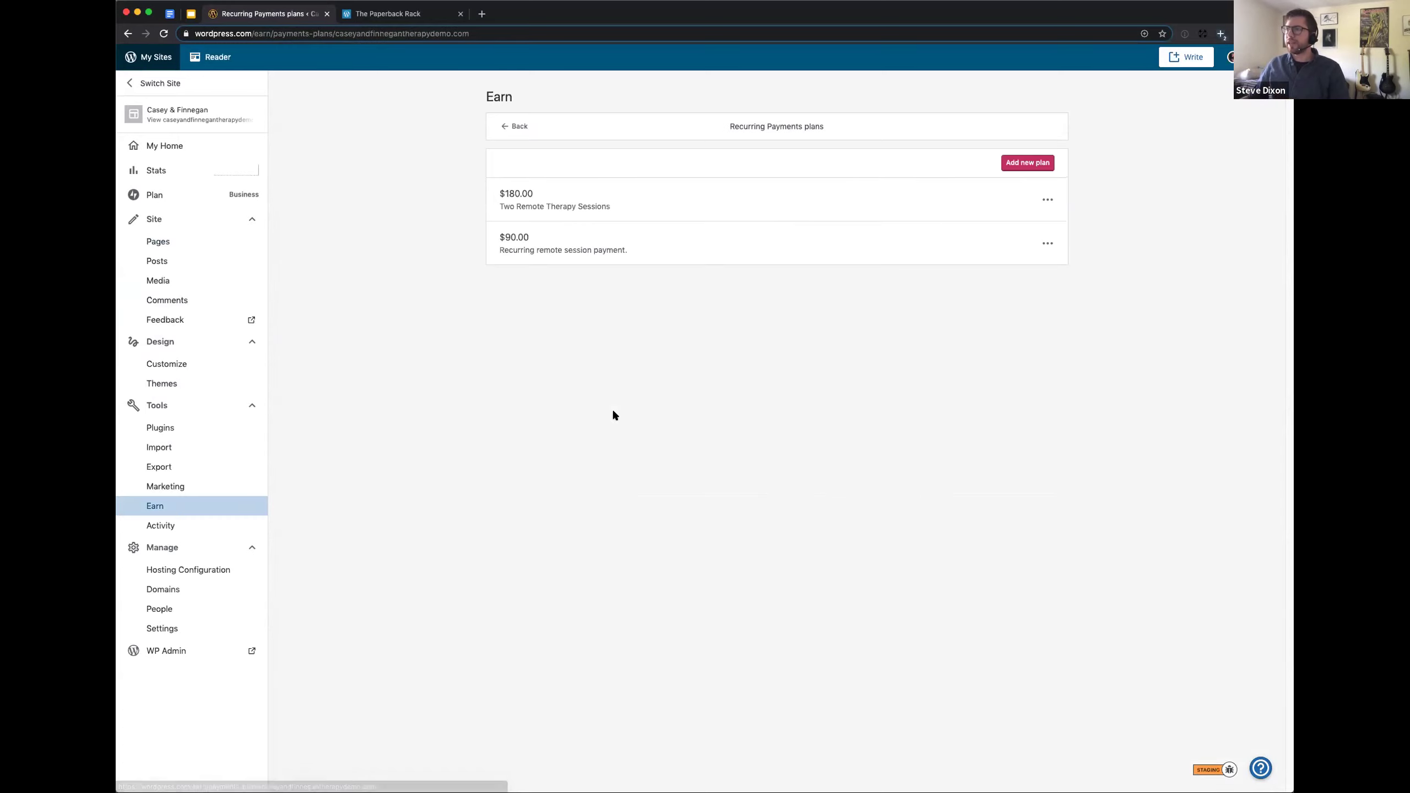
click(1048, 243)
click(1121, 225)
click(513, 128)
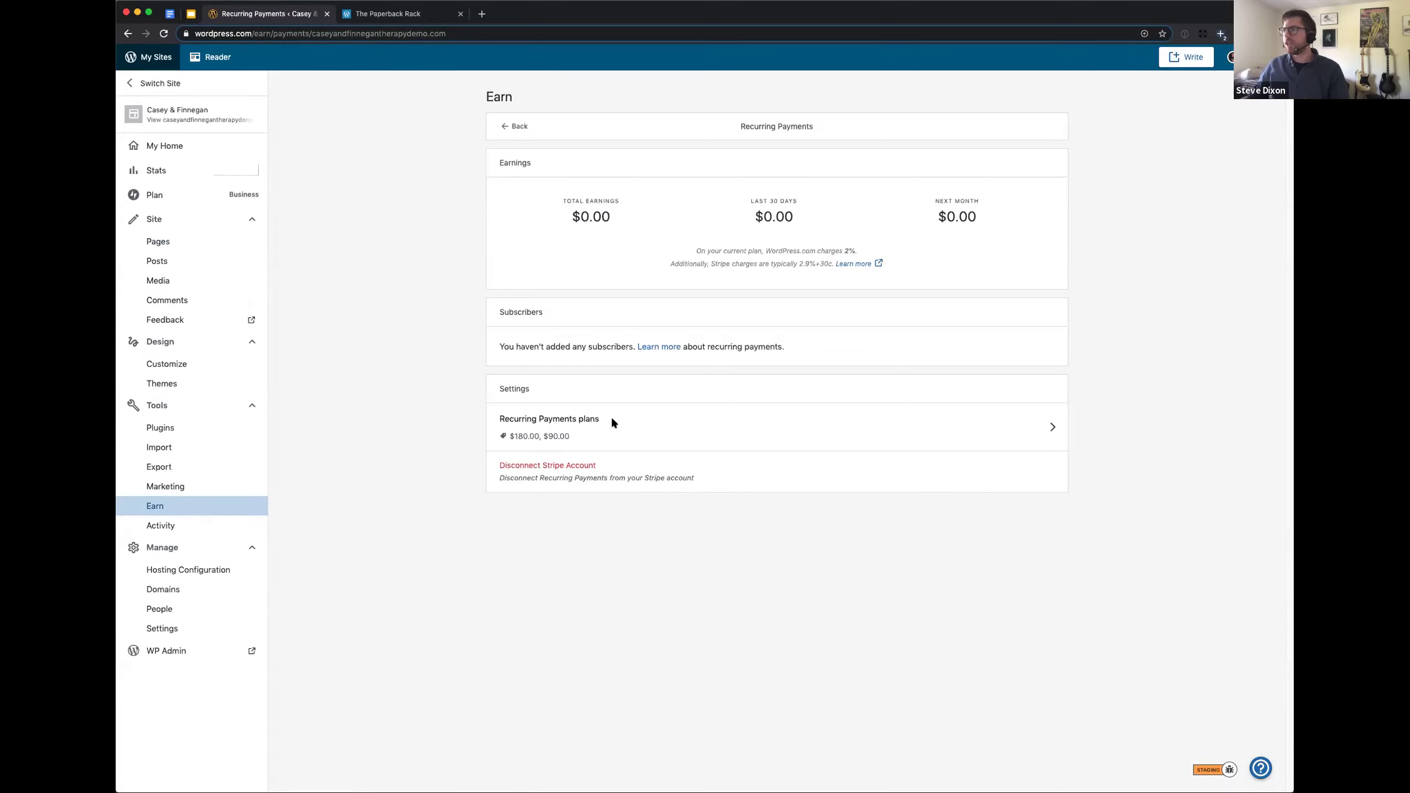
click(494, 133)
click(261, 118)
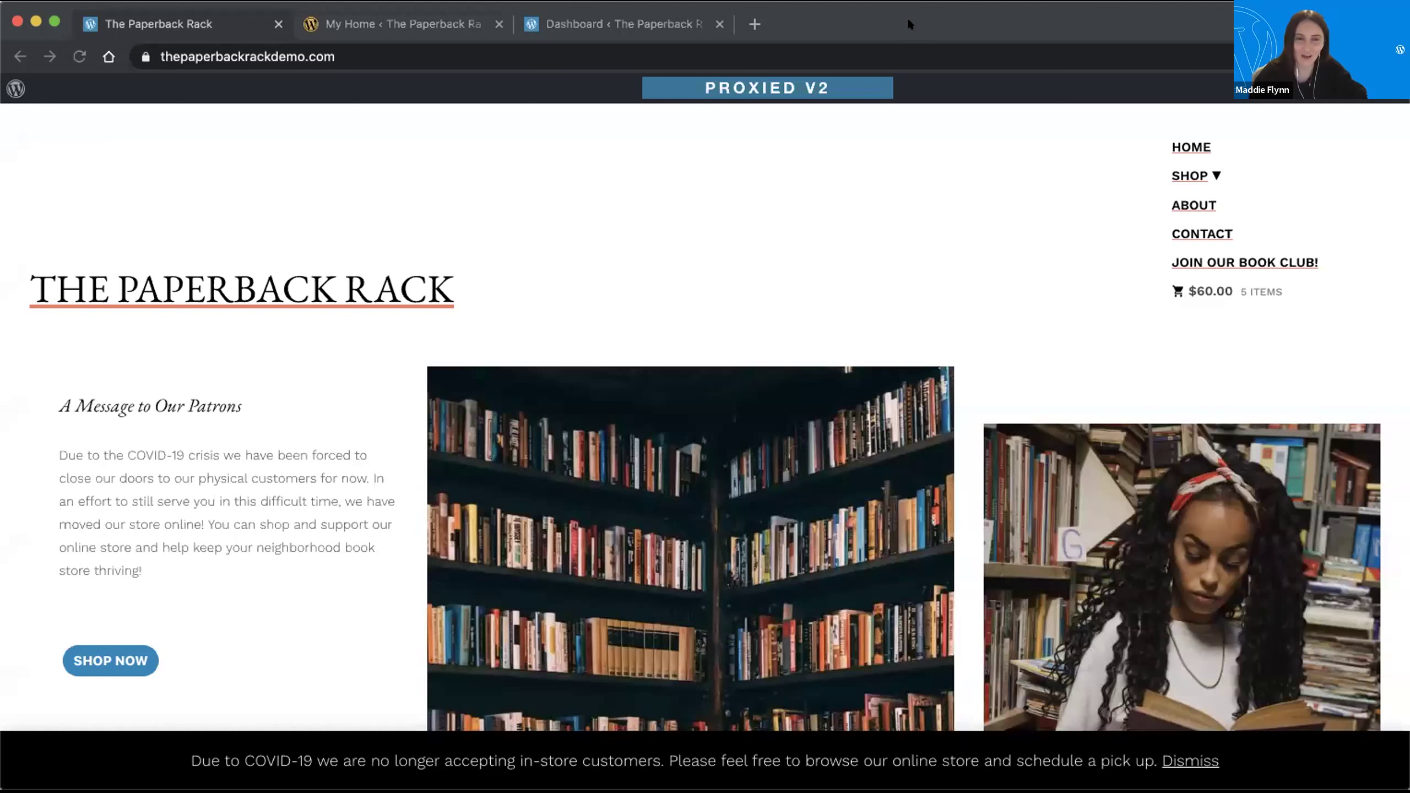
Step: Look over The Paperback Rack's home page, including the message to patrons and the bookshop photos
click(910, 19)
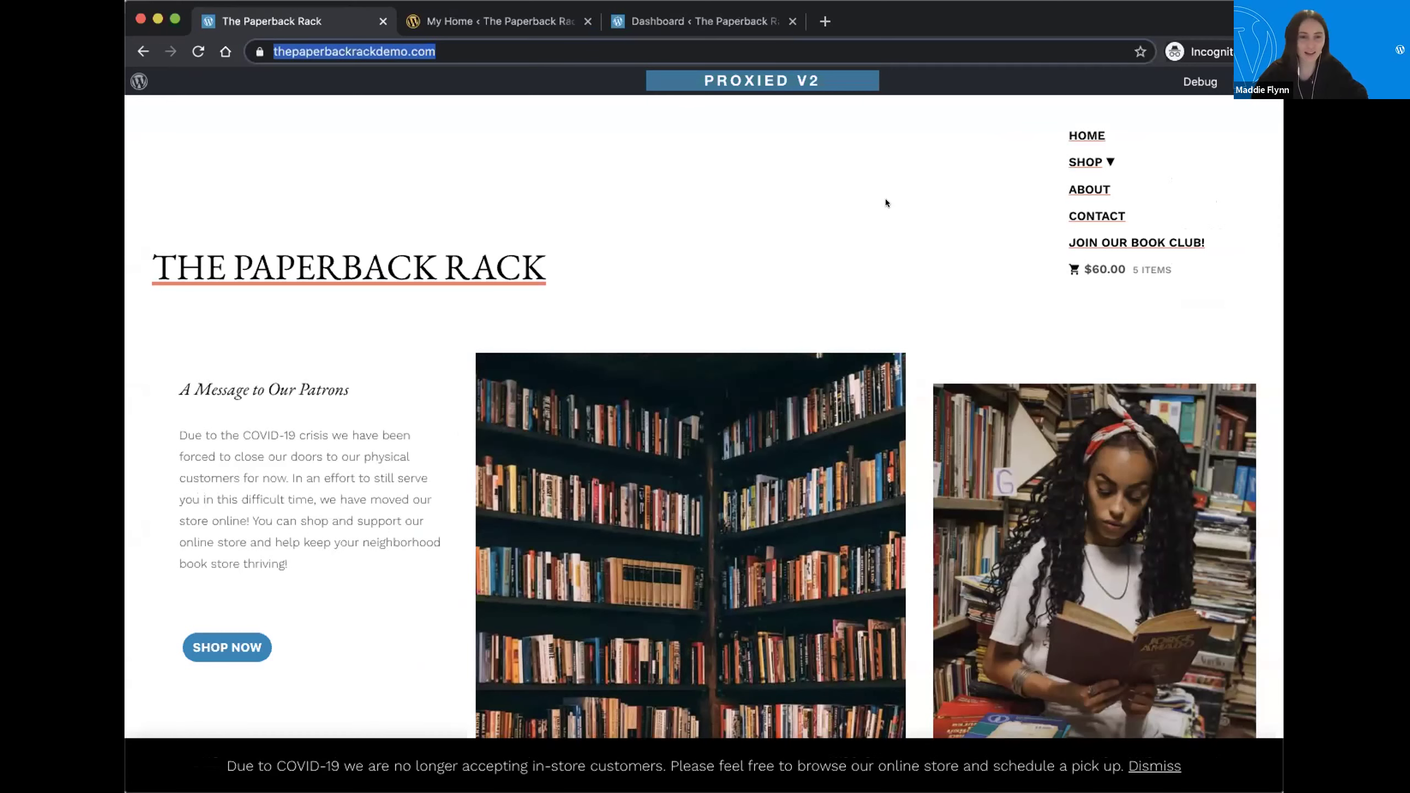
scroll(886, 202, down, 2)
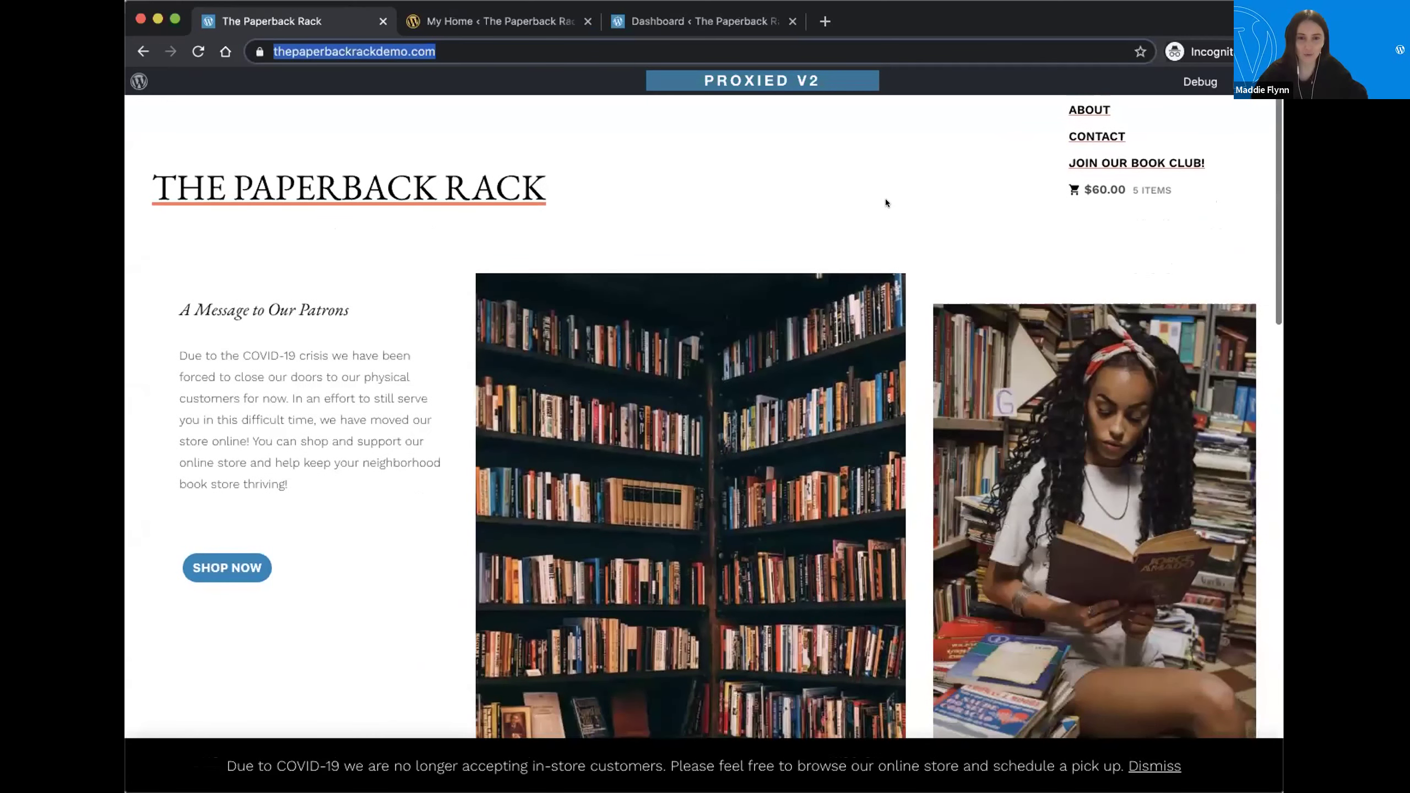
scroll(886, 203, down, 2)
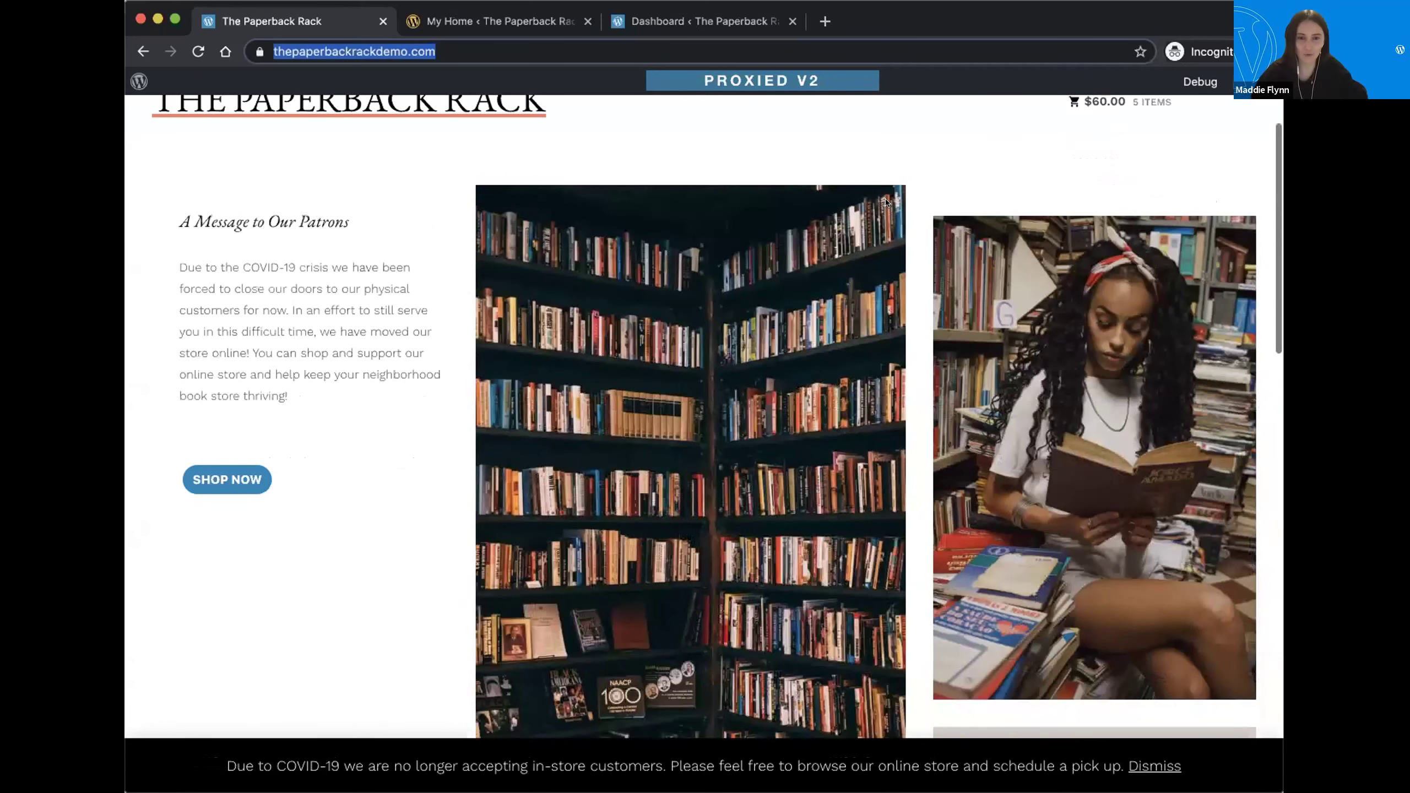
scroll(886, 203, down, 4)
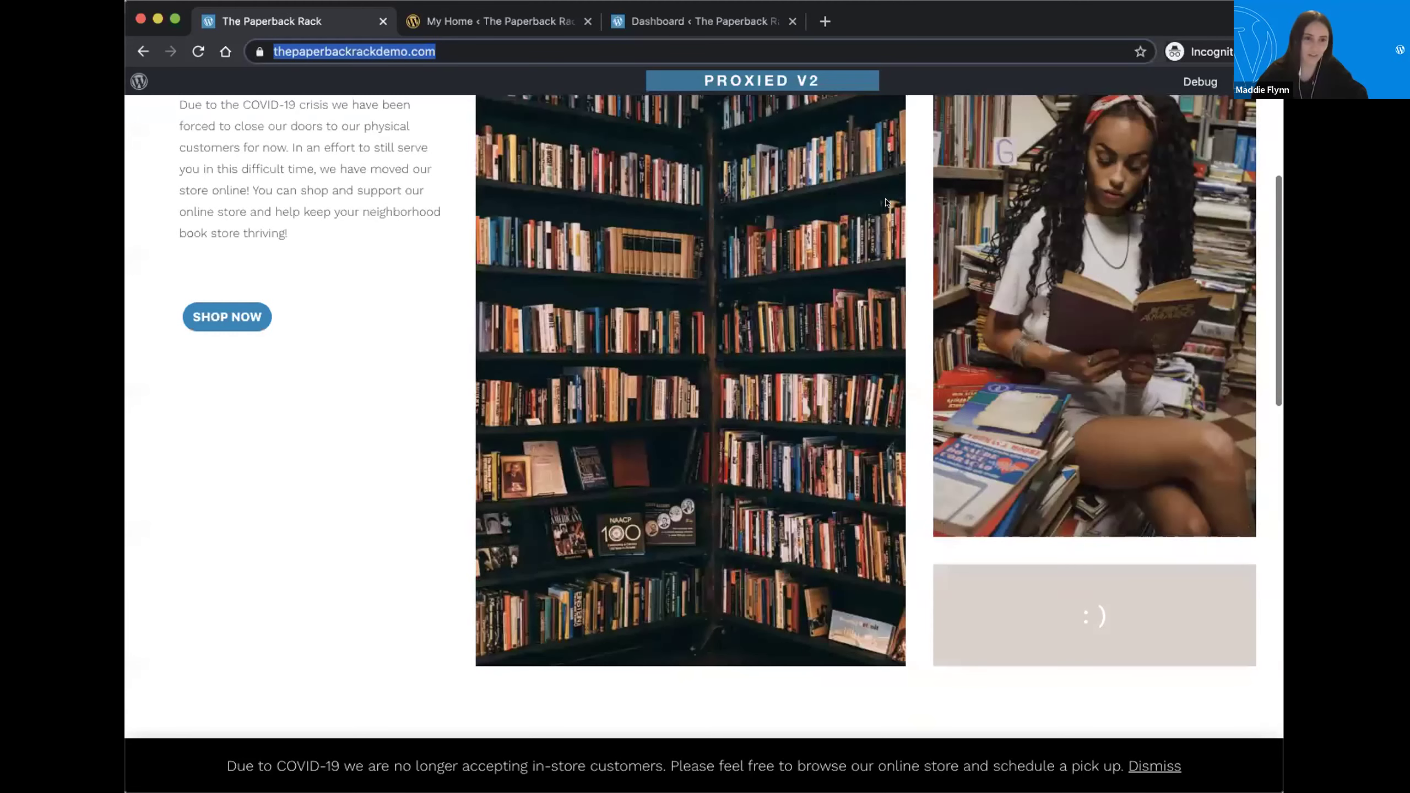
scroll(641, 241, up, 8)
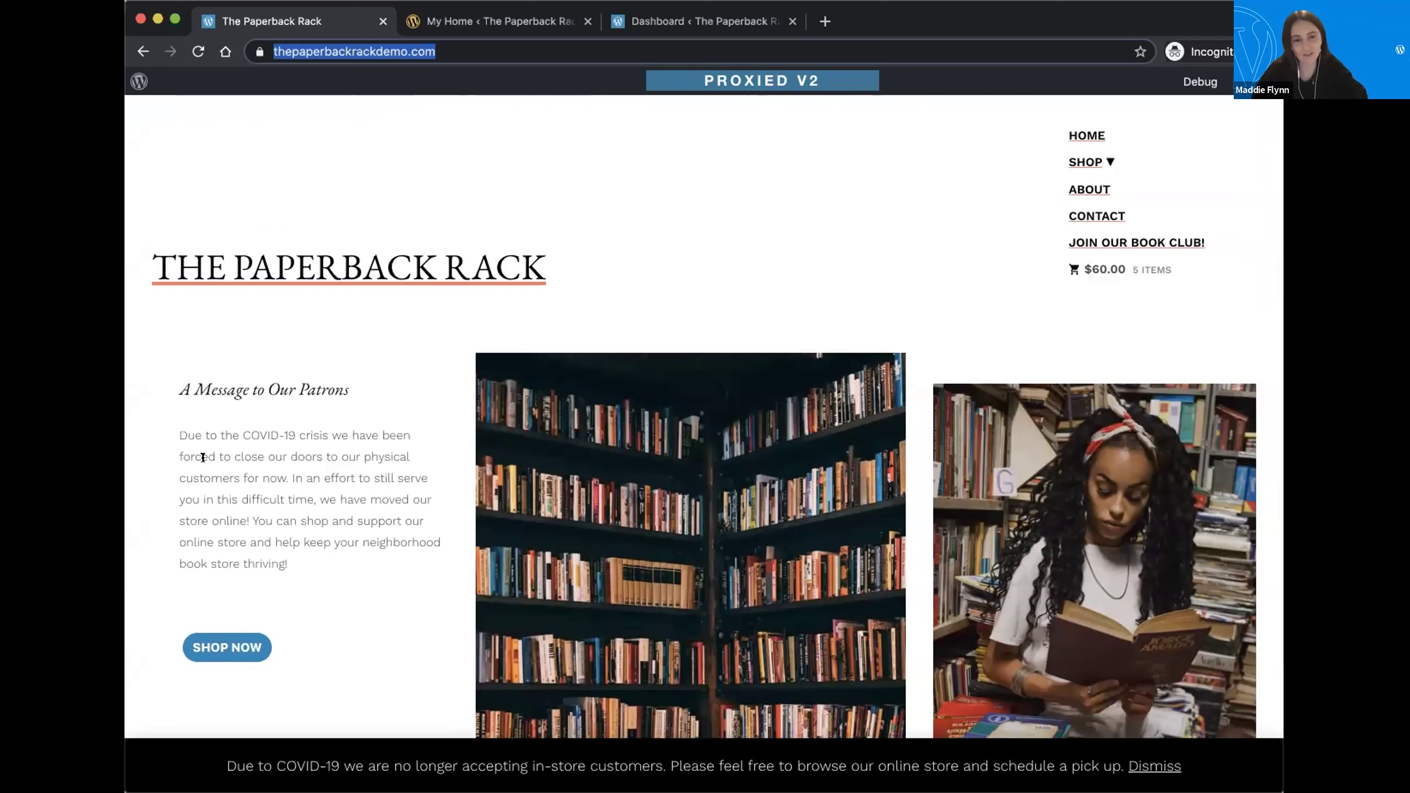
Step: Open the bookstore's Shop page and look through the full catalogue of books with their prices
scroll(392, 462, down, 1)
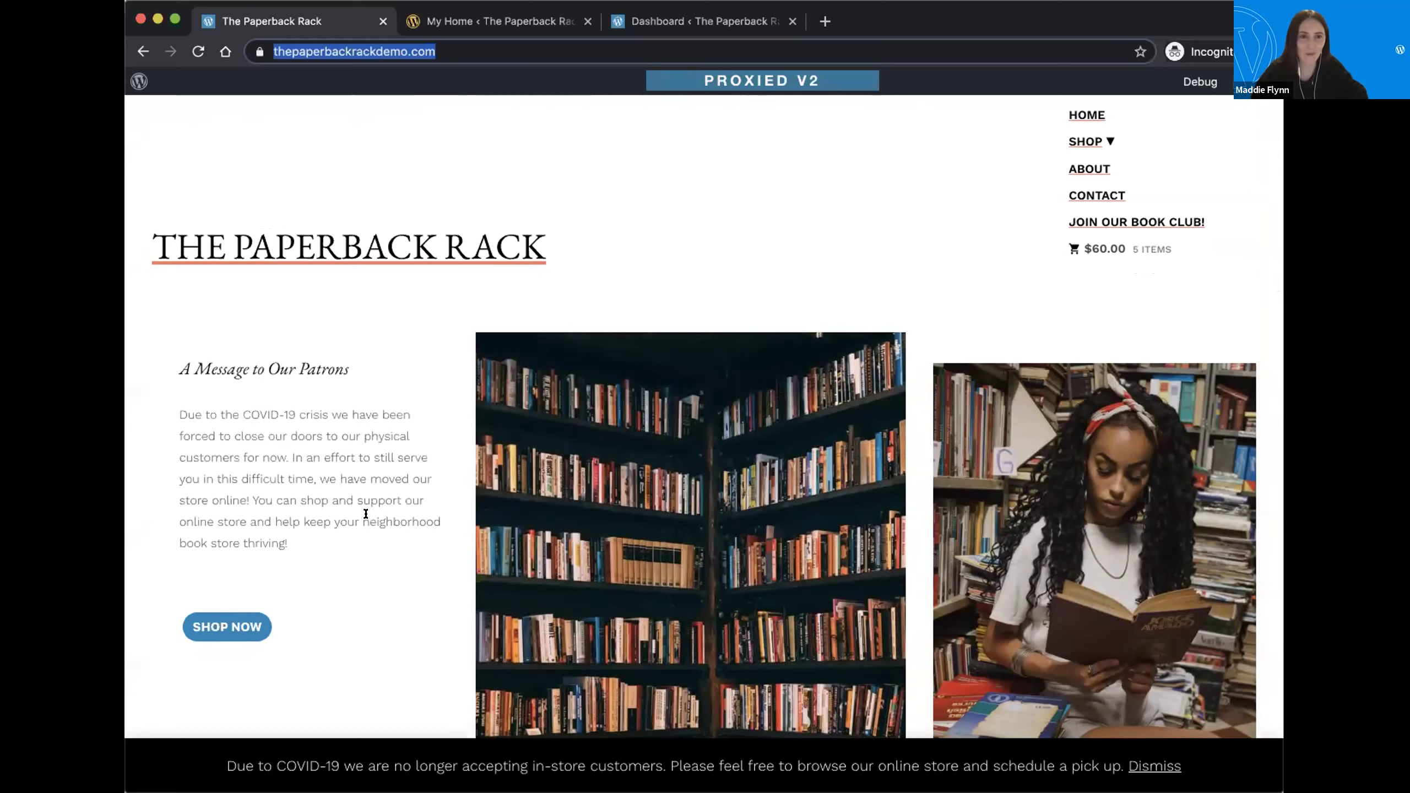
key(Return)
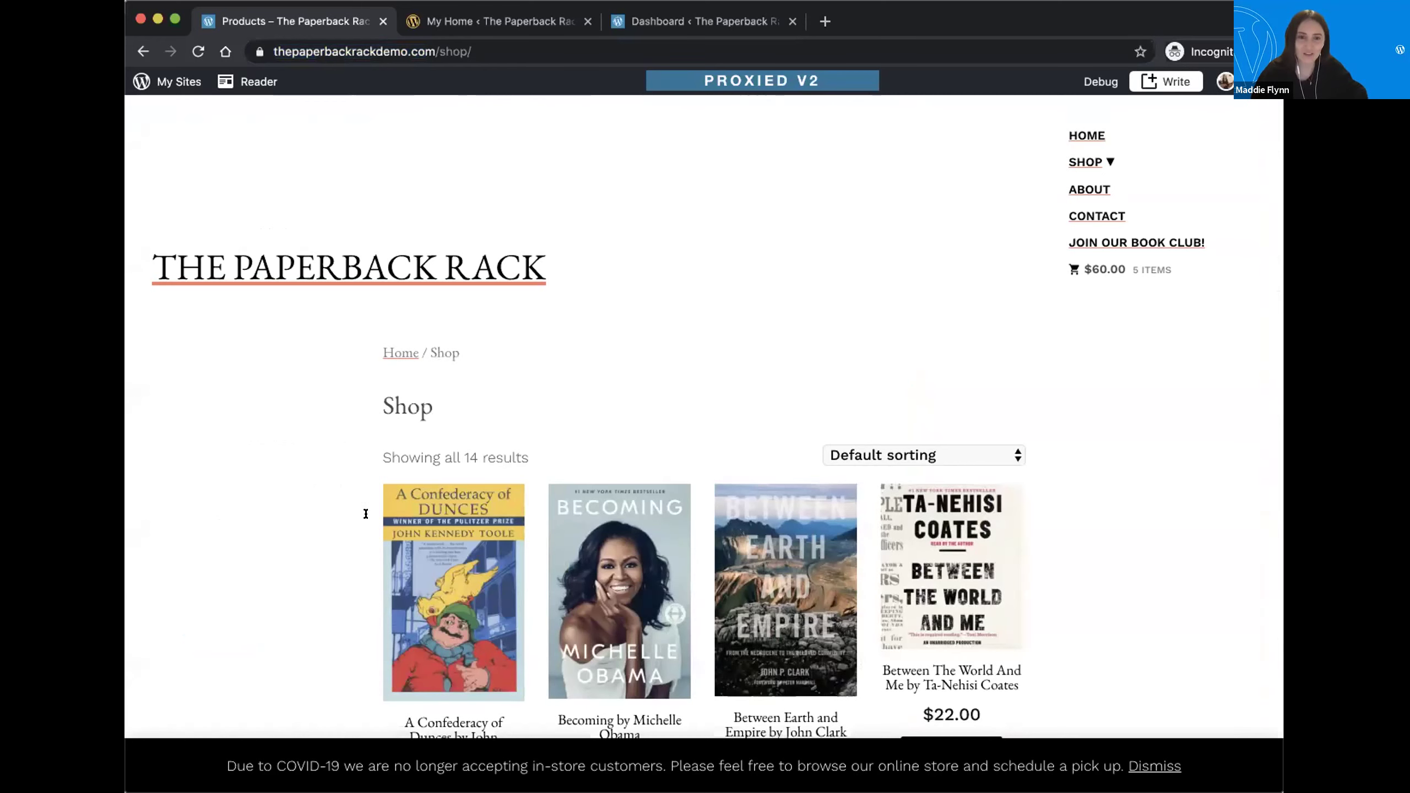
scroll(366, 514, down, 1)
scroll(366, 514, down, 4)
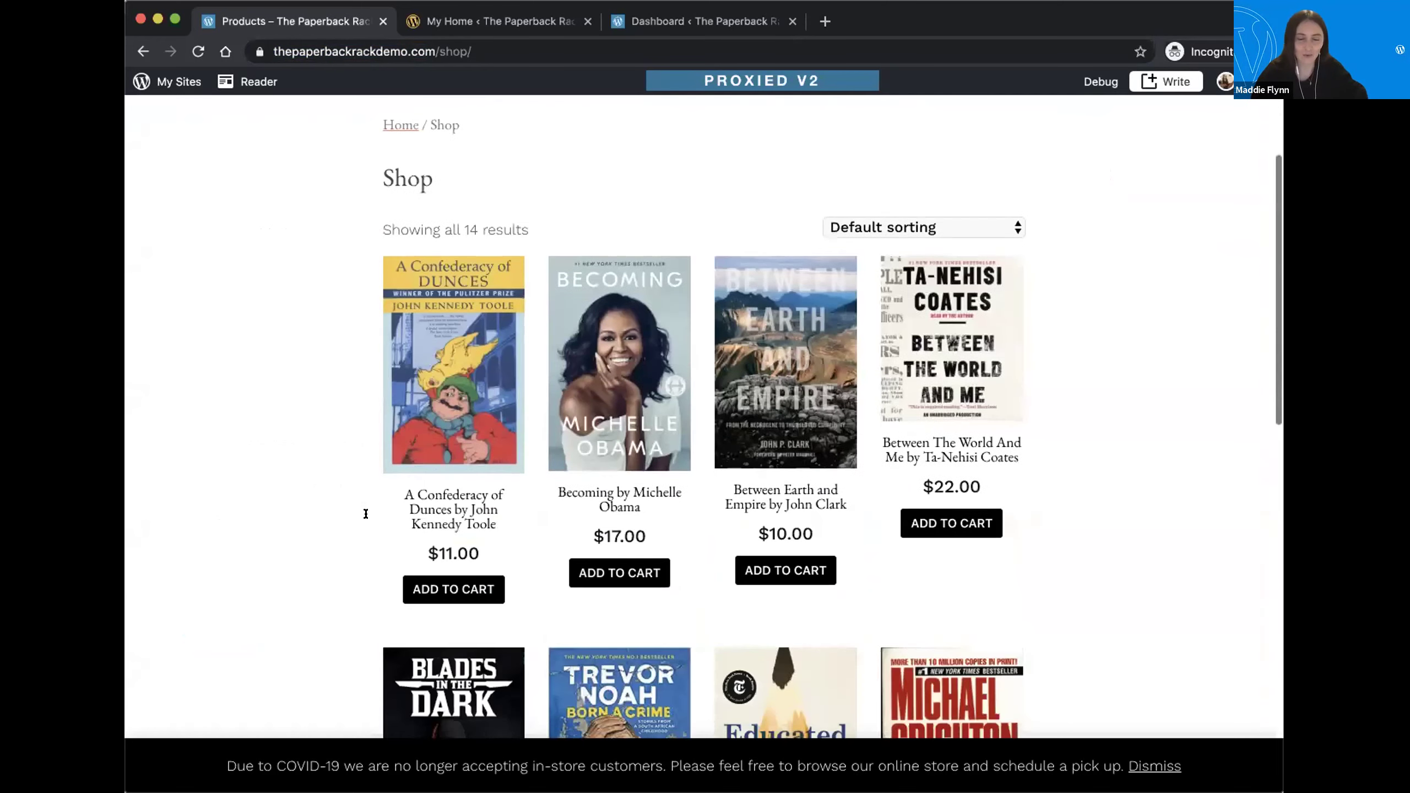
scroll(366, 514, down, 4)
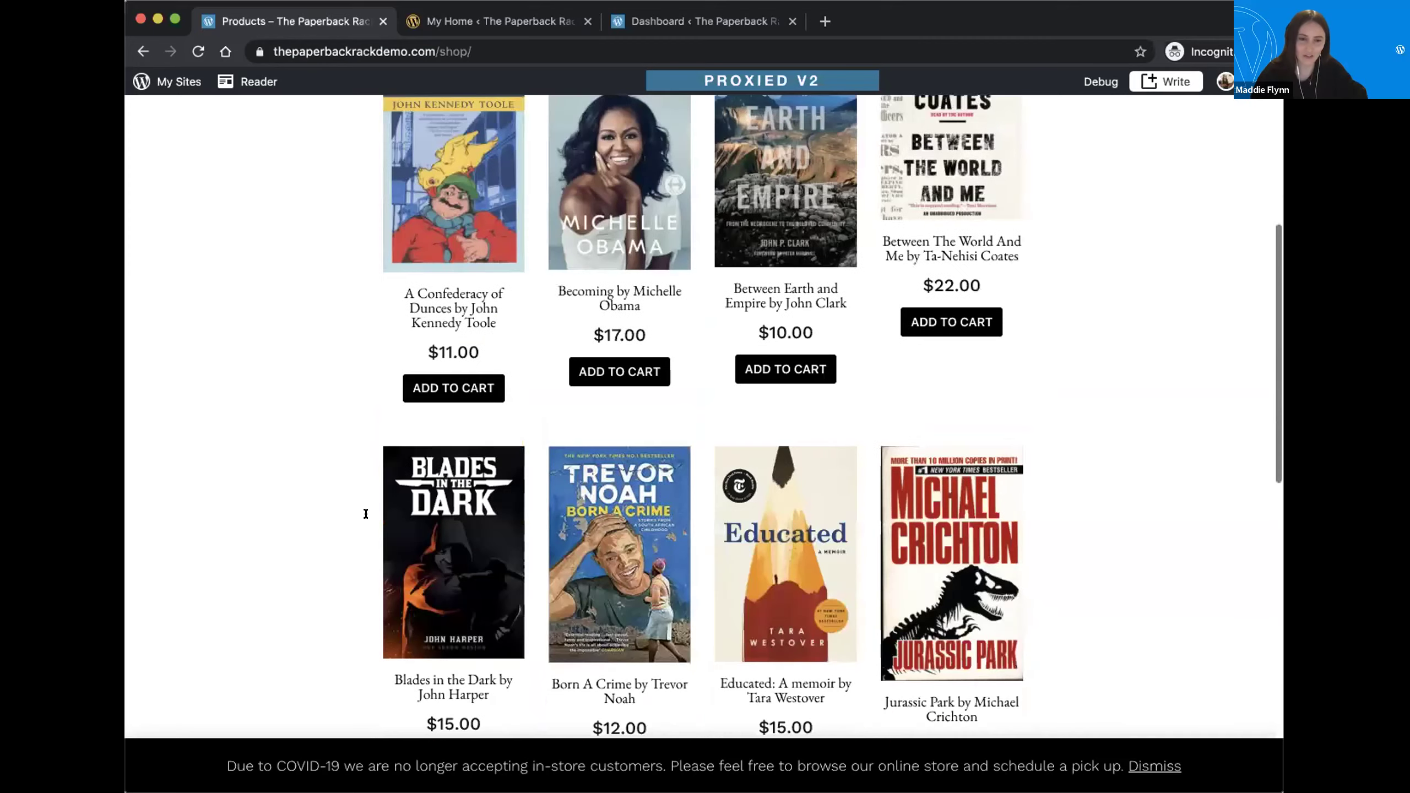
scroll(366, 514, down, 4)
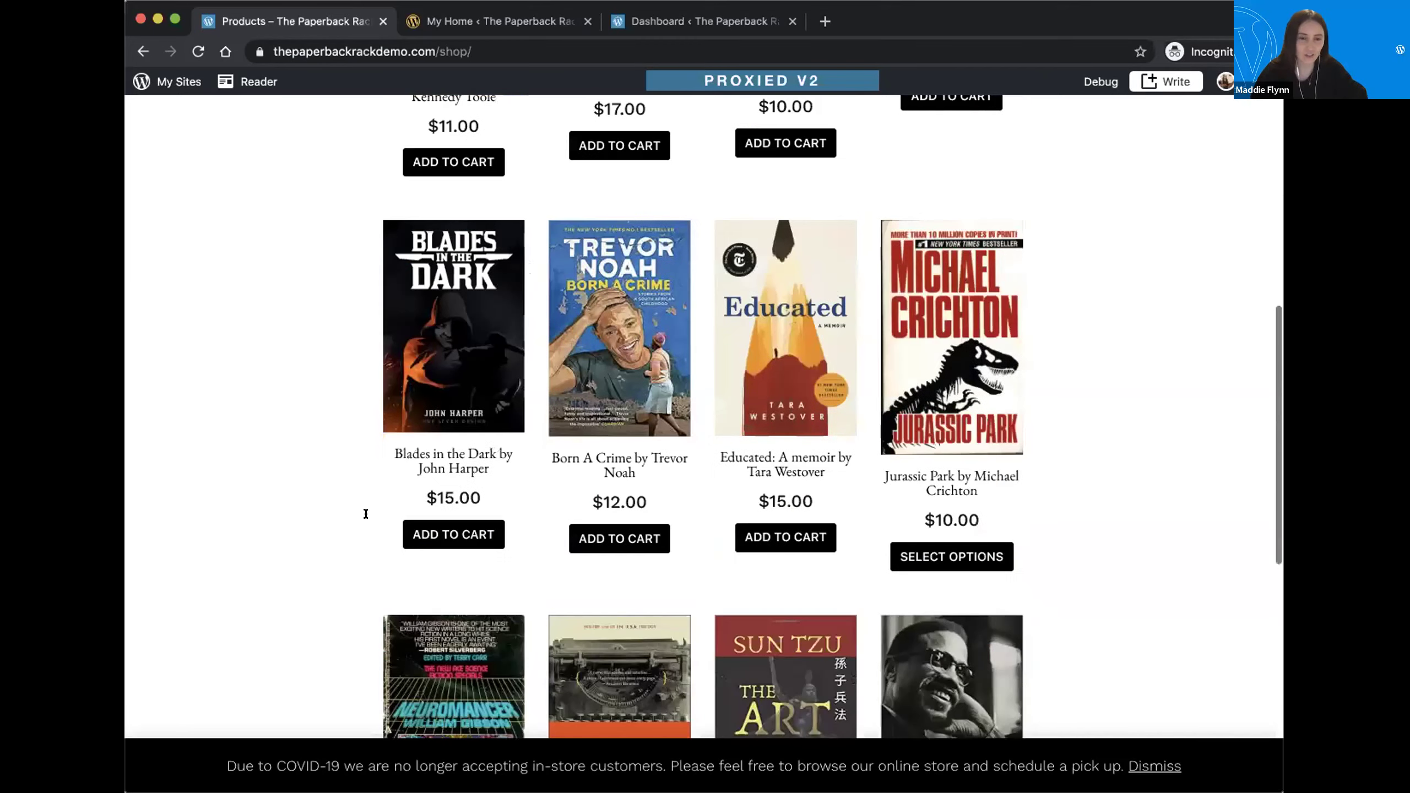
scroll(366, 514, down, 5)
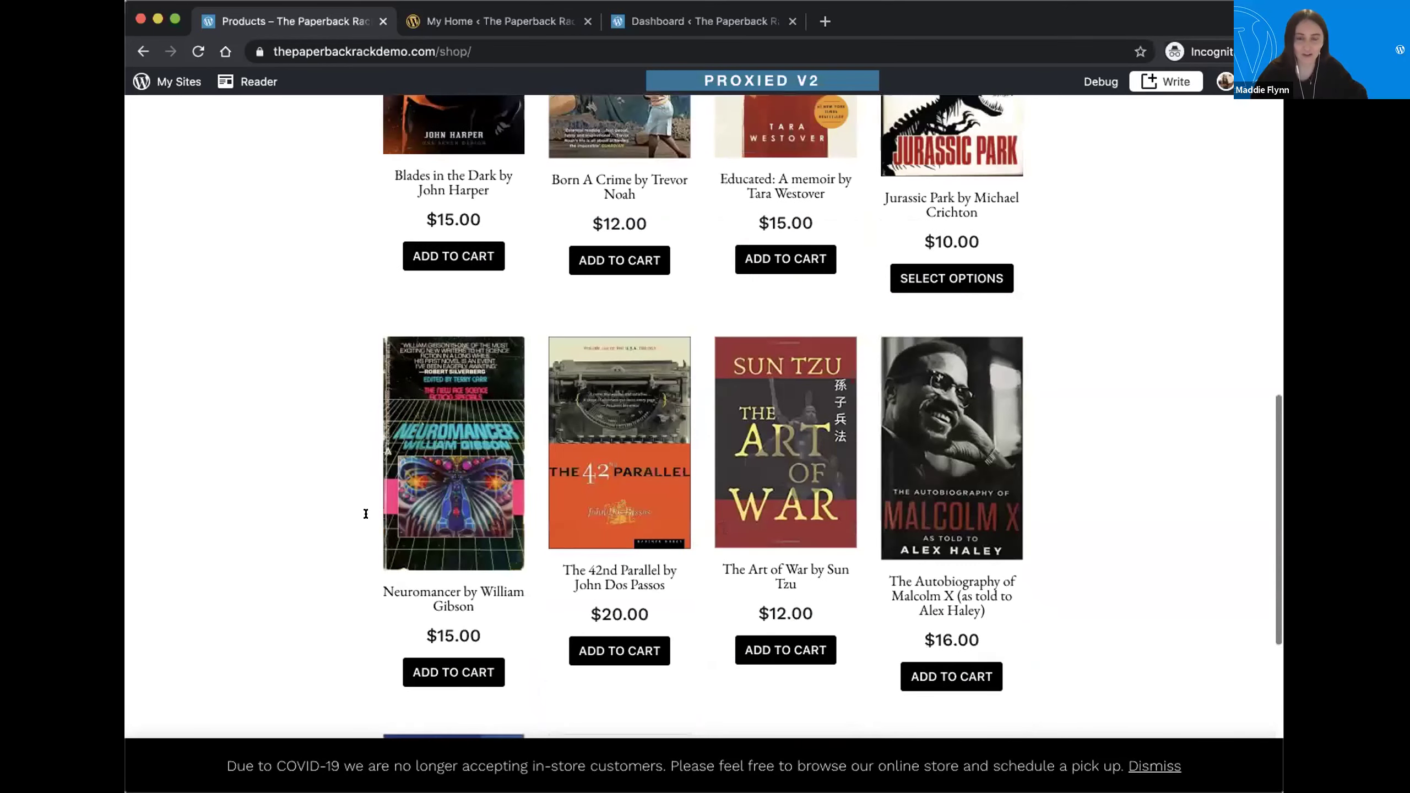
scroll(366, 514, down, 5)
scroll(366, 514, down, 3)
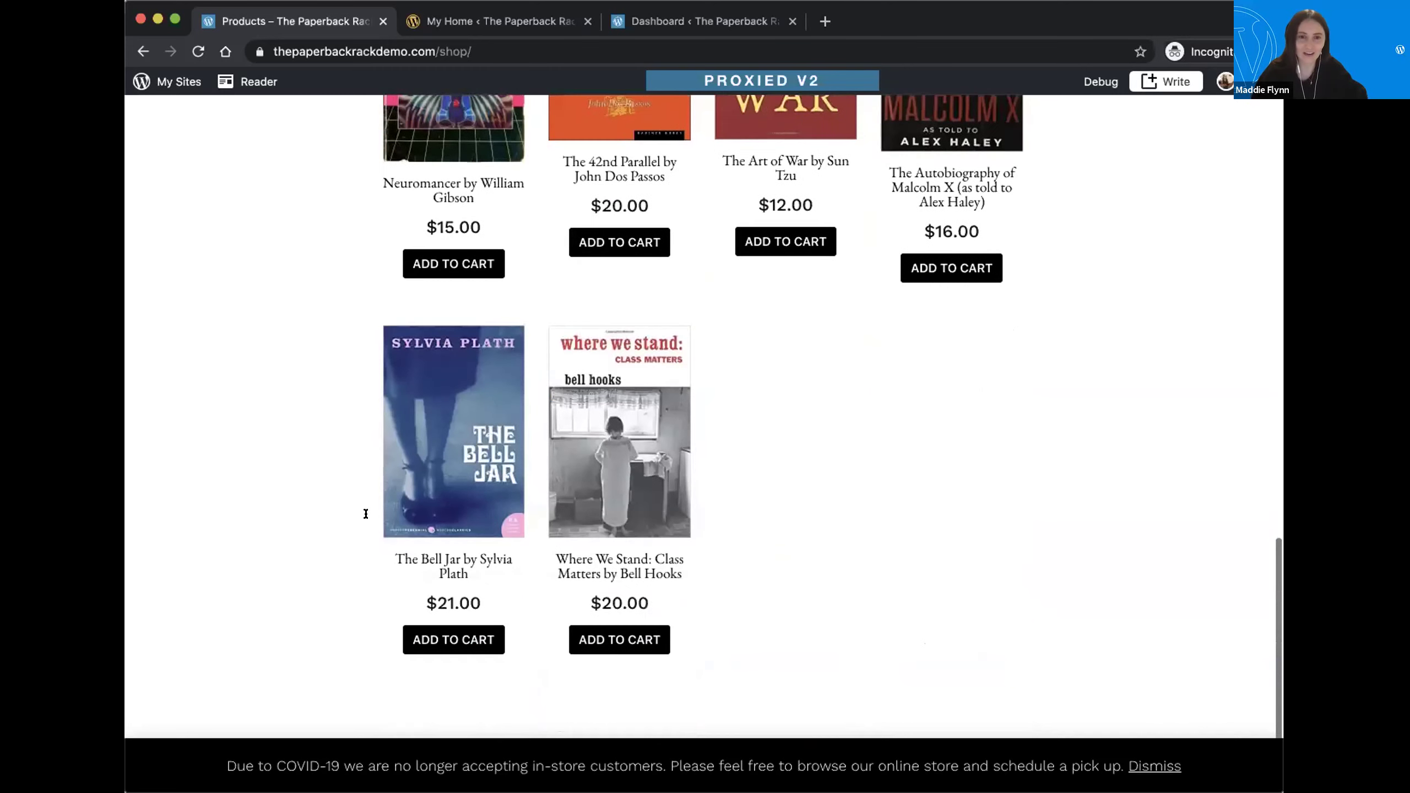
scroll(365, 514, up, 2)
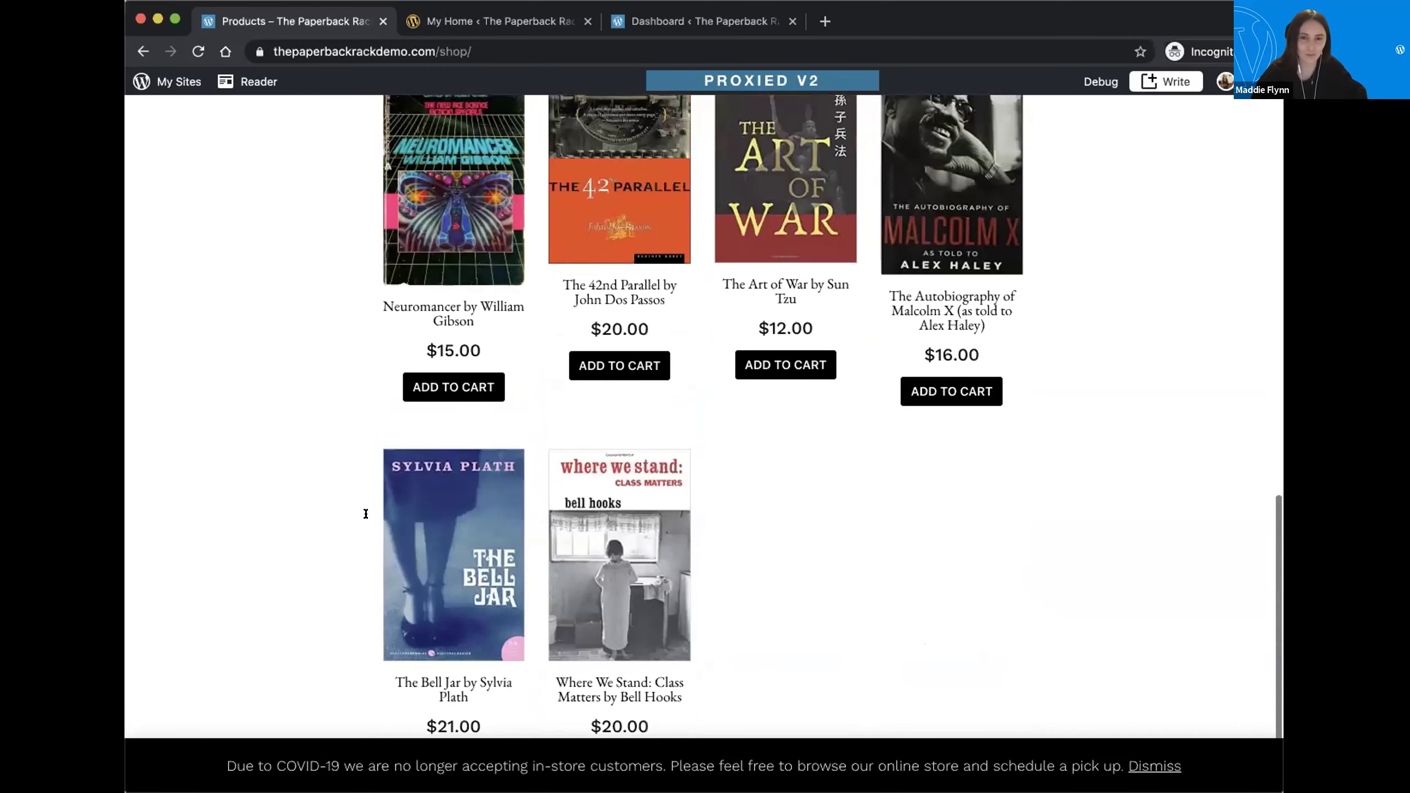
scroll(366, 514, up, 7)
scroll(366, 514, up, 11)
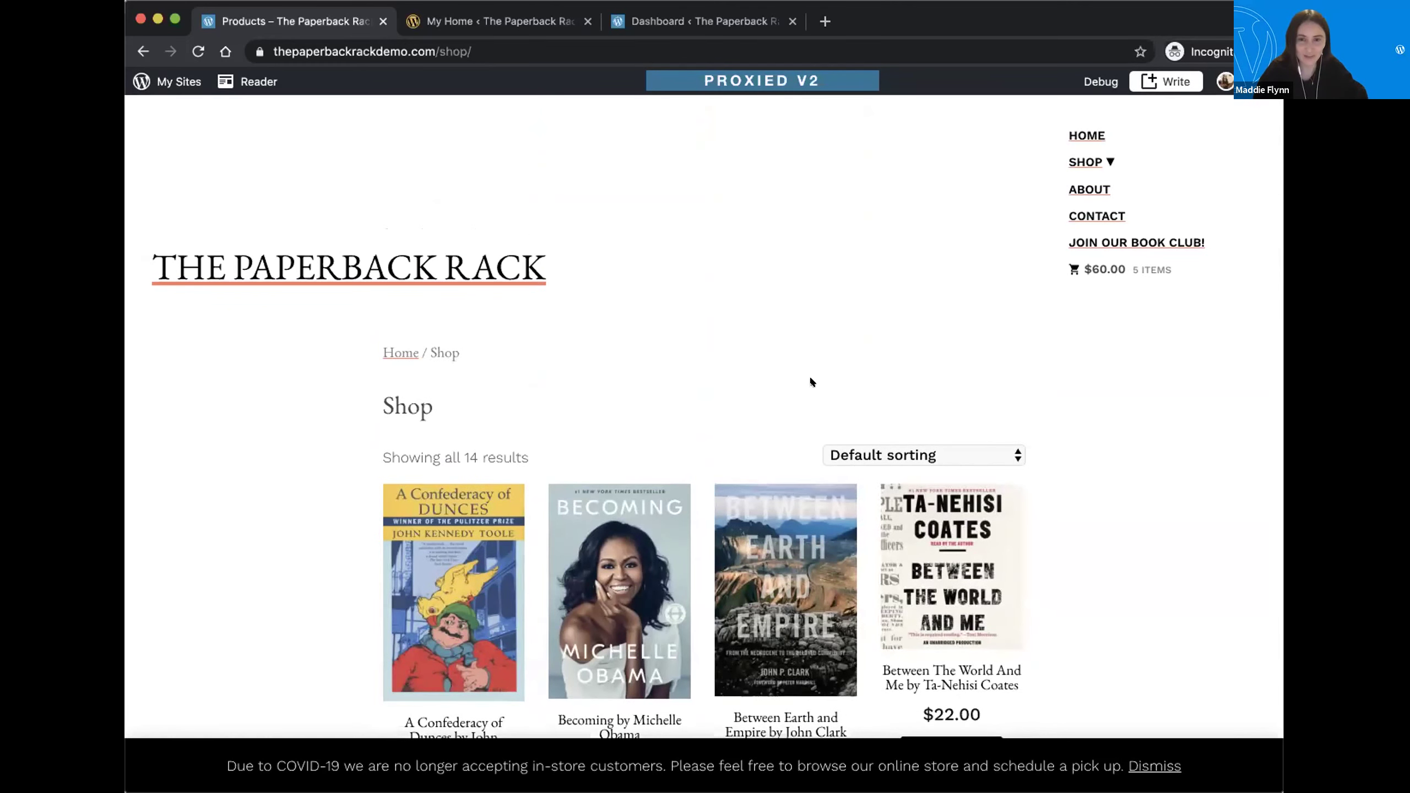
Step: Check the shop's sorting control, preview the books in the shopping cart, and open the full cart page
click(924, 455)
click(1077, 269)
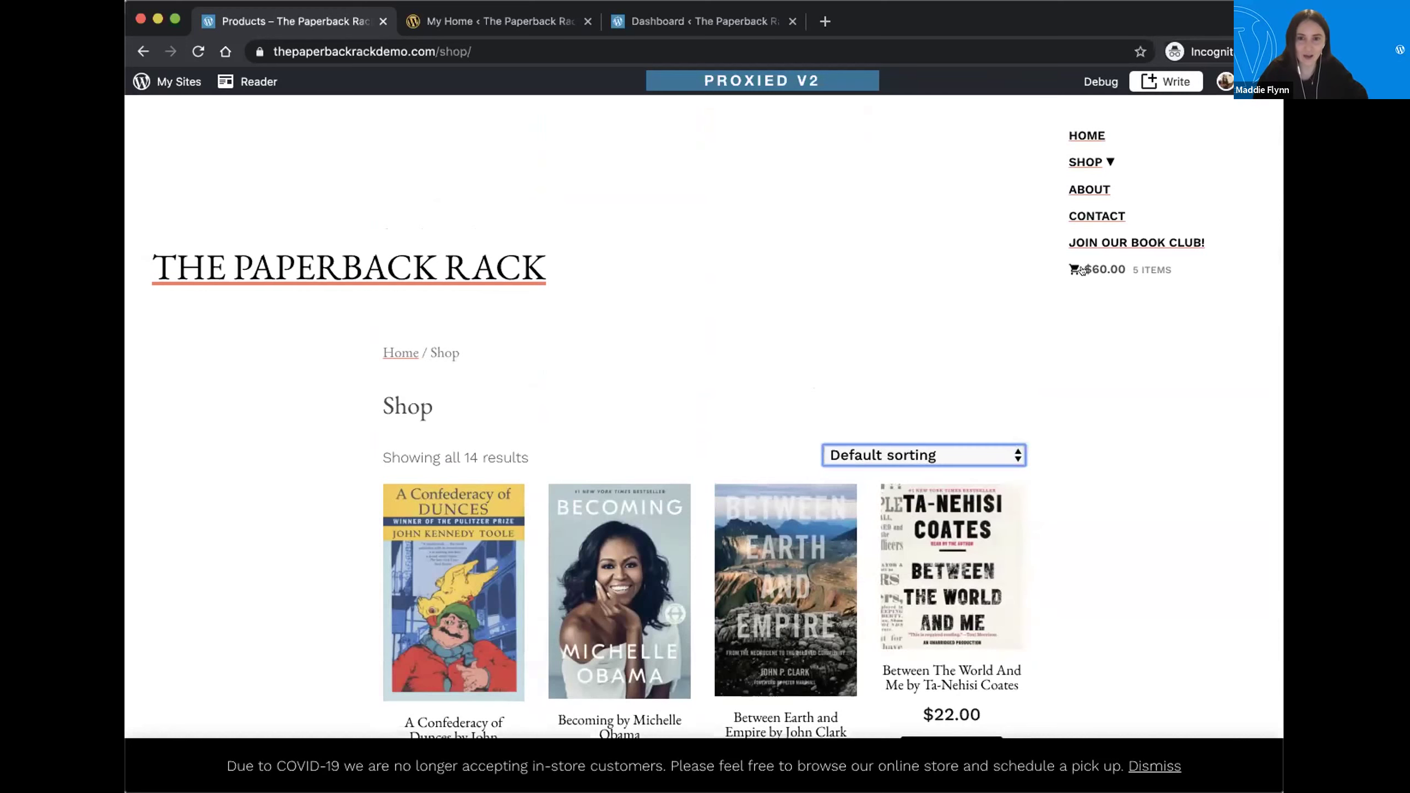
mouse_move(1080, 270)
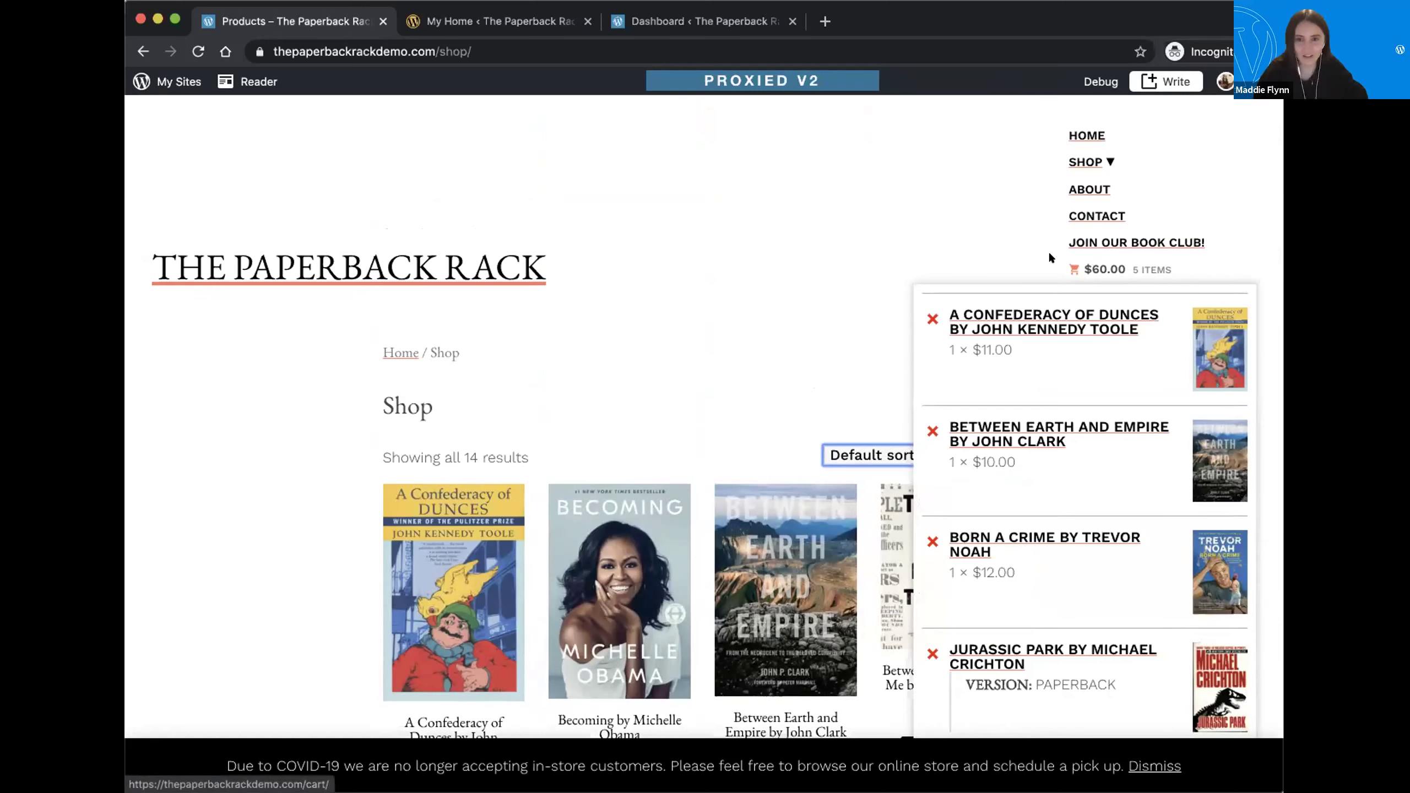
click(939, 254)
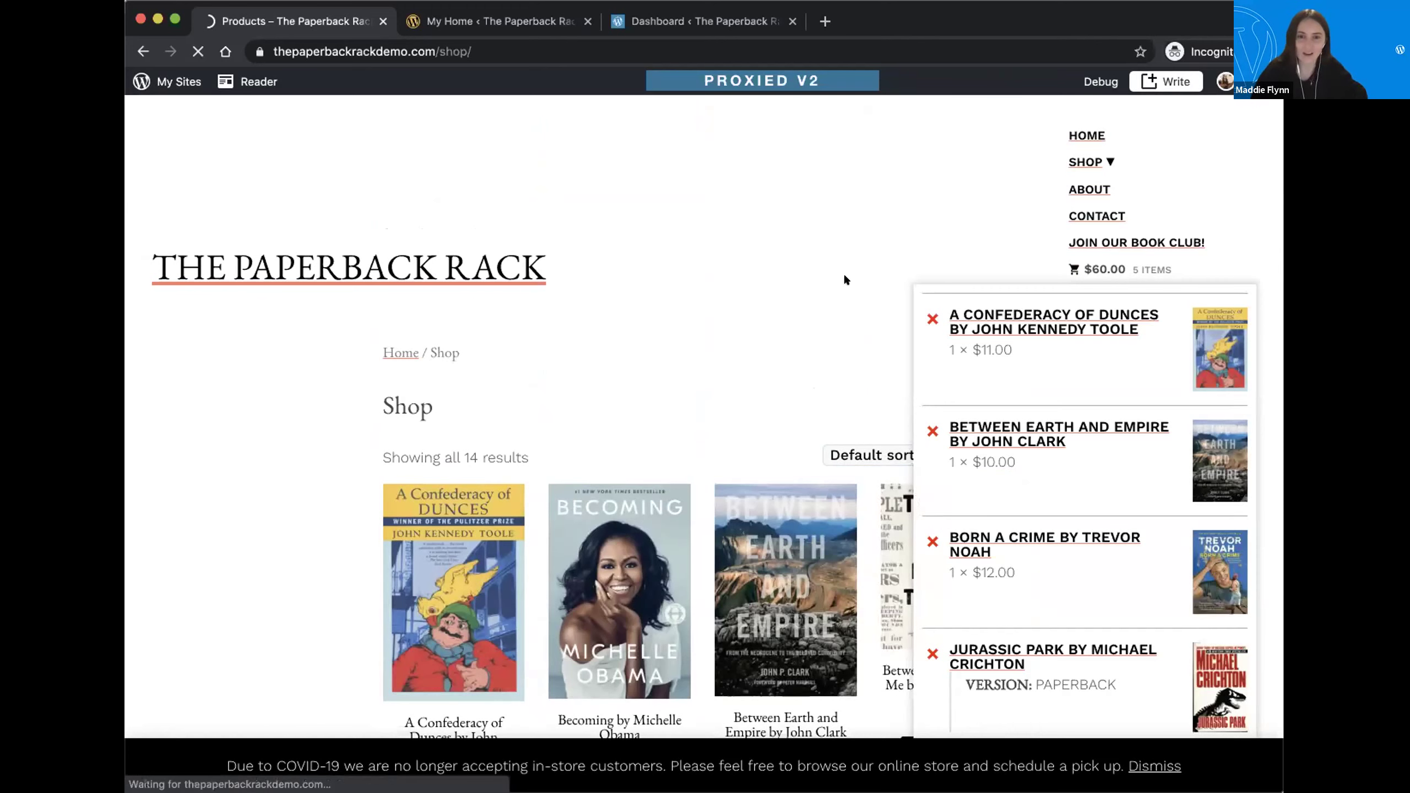
Step: Review the cart's books and quantities, the coupon option, the shipping choices and the cart totals
scroll(844, 279, down, 3)
scroll(899, 170, down, 1)
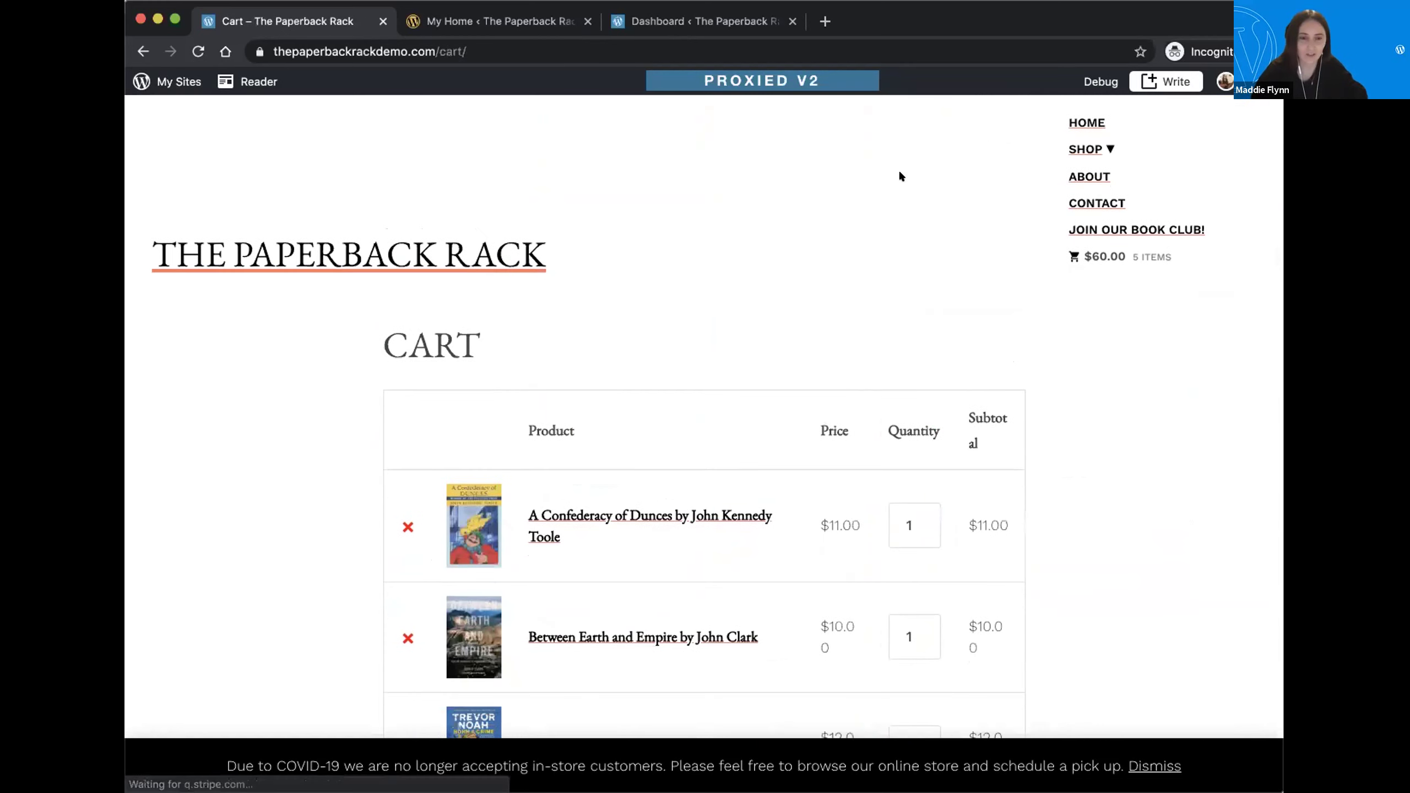
scroll(899, 171, down, 5)
scroll(900, 177, down, 5)
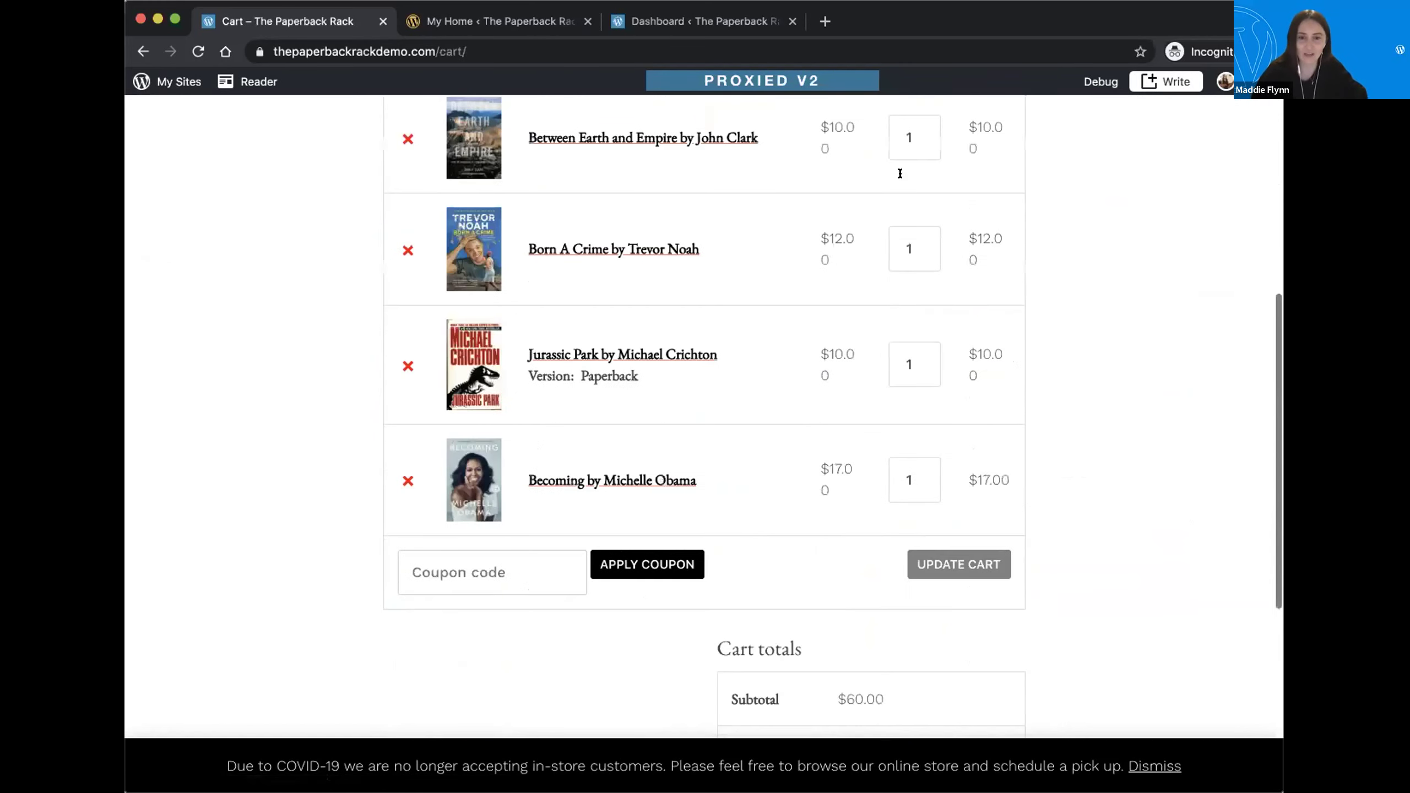
scroll(900, 173, down, 5)
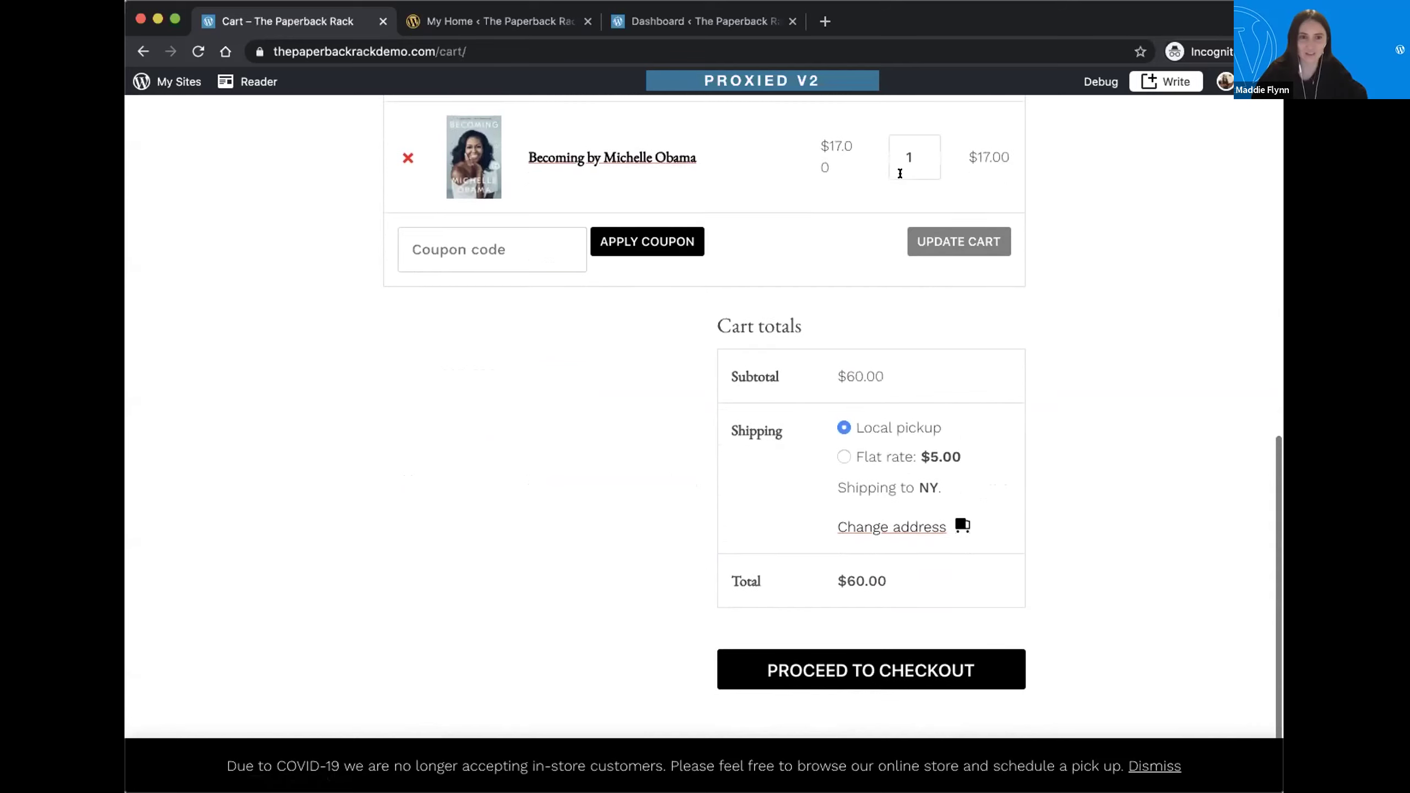
scroll(900, 174, up, 15)
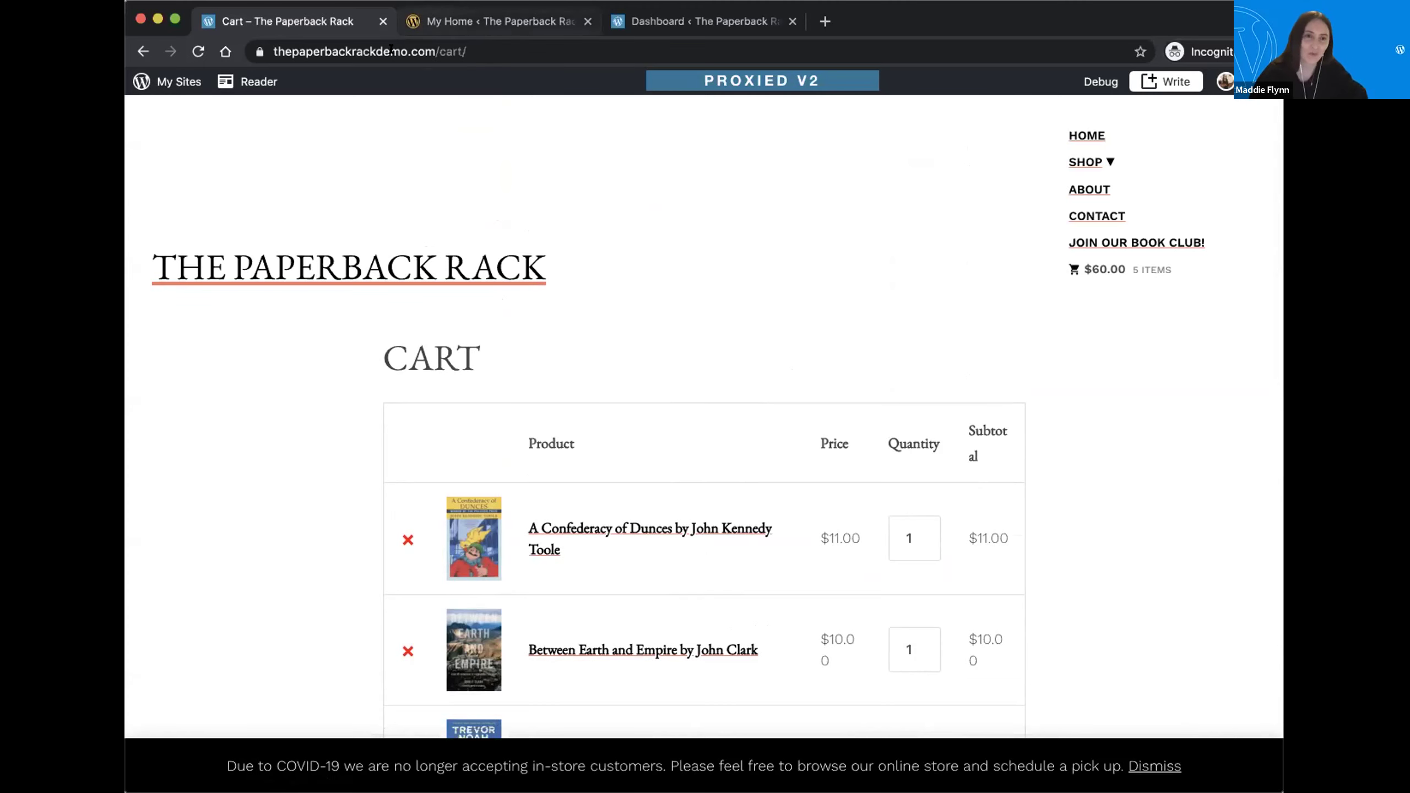
Step: Switch to the bookstore's My Home page, move on to its WP Admin dashboard, and open the product list
key(ctrl+Tab)
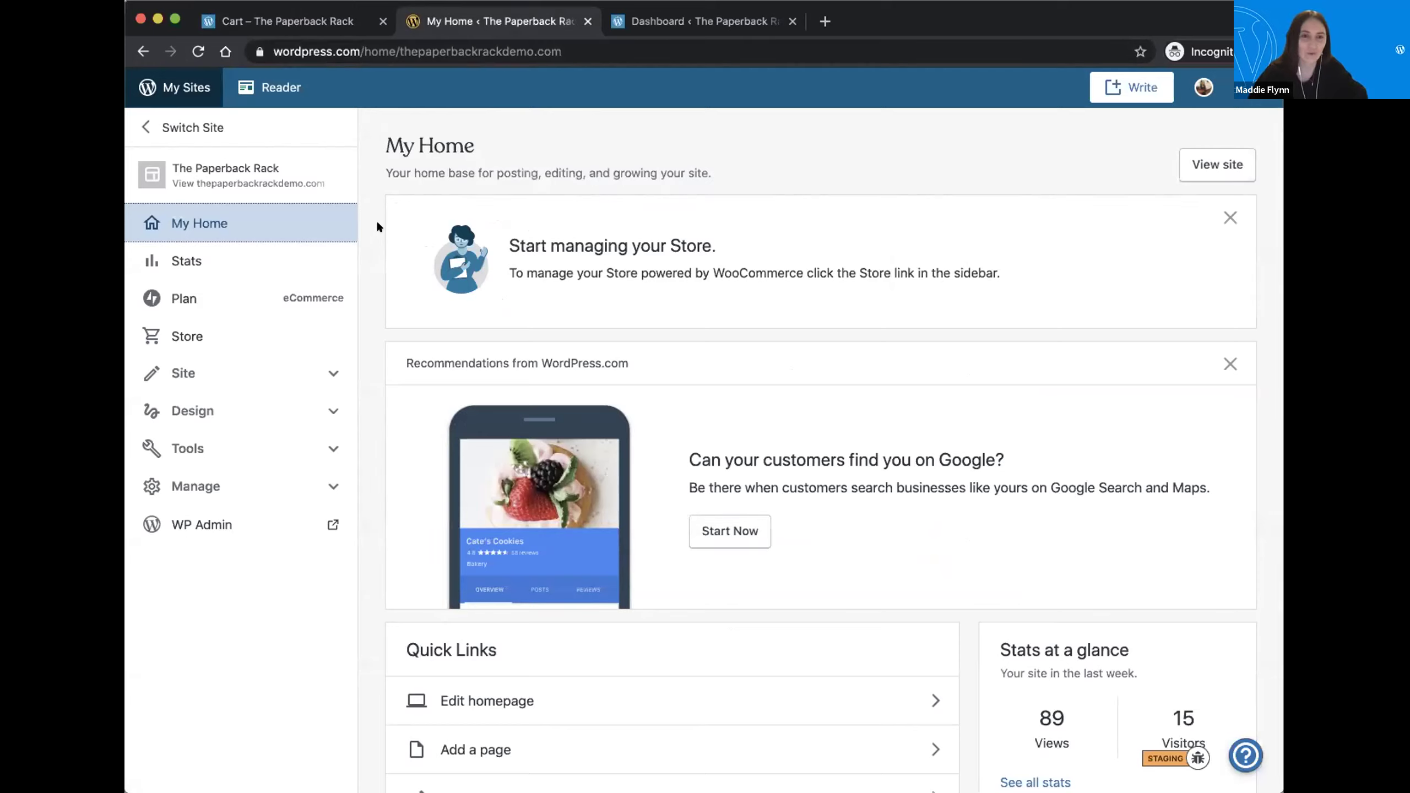
scroll(377, 224, down, 1)
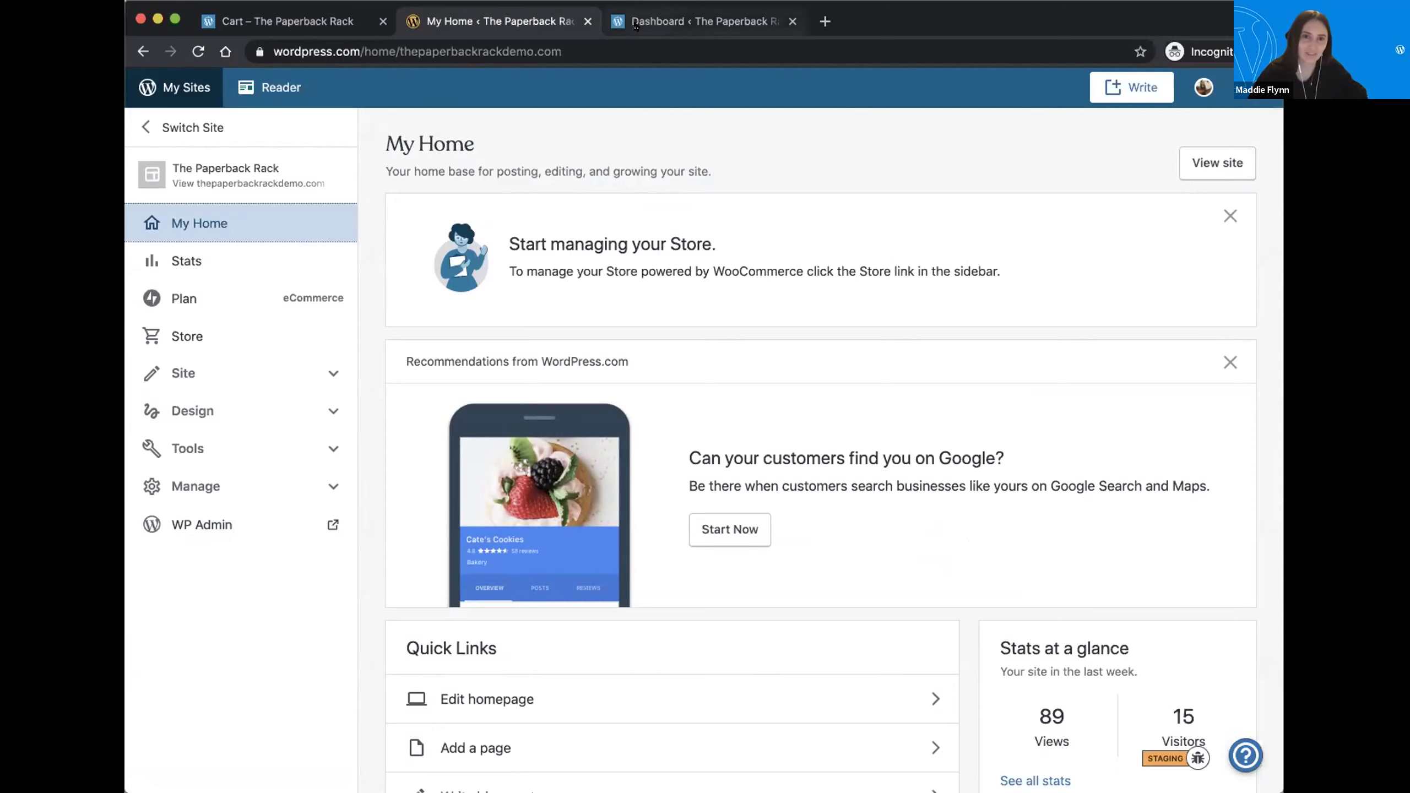
key(ctrl+Tab)
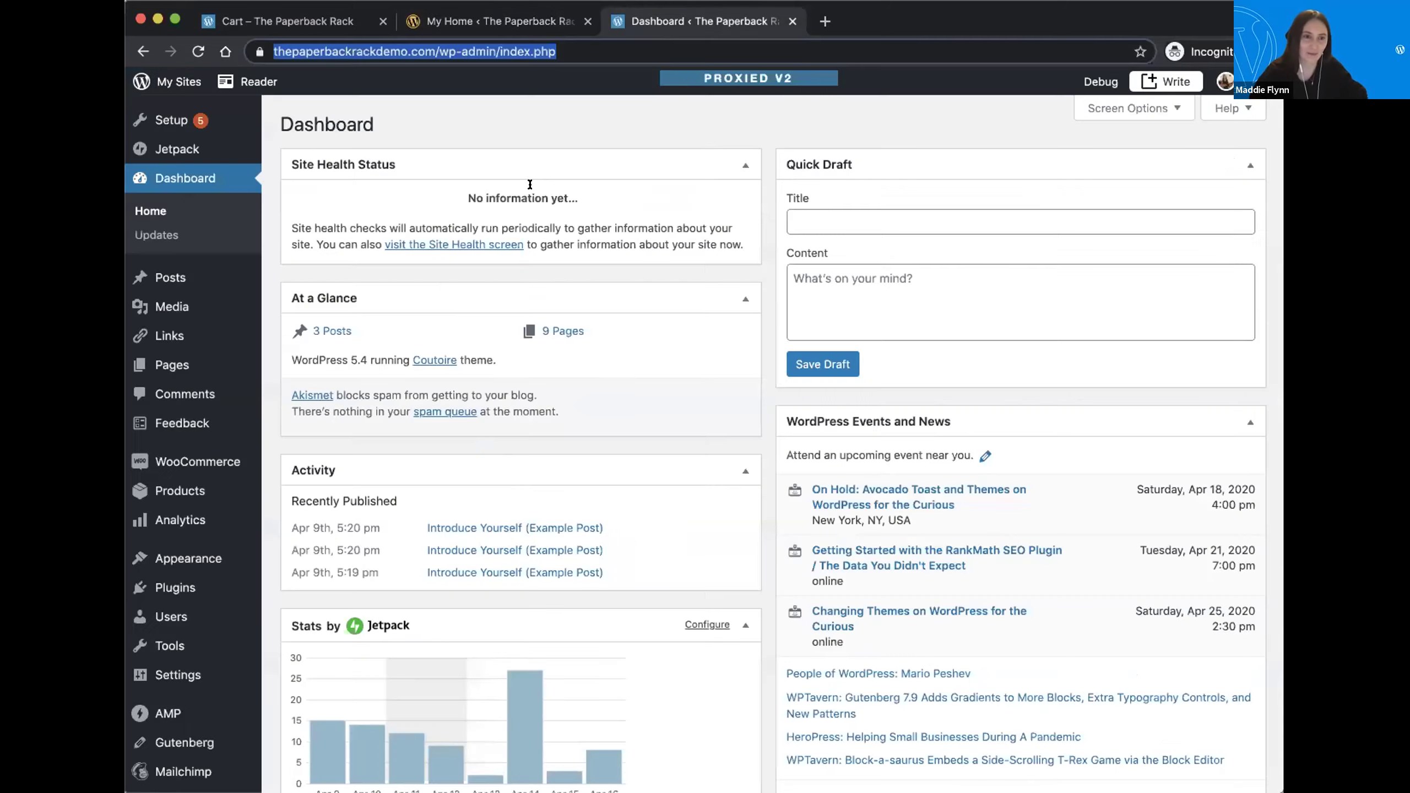
scroll(334, 145, down, 1)
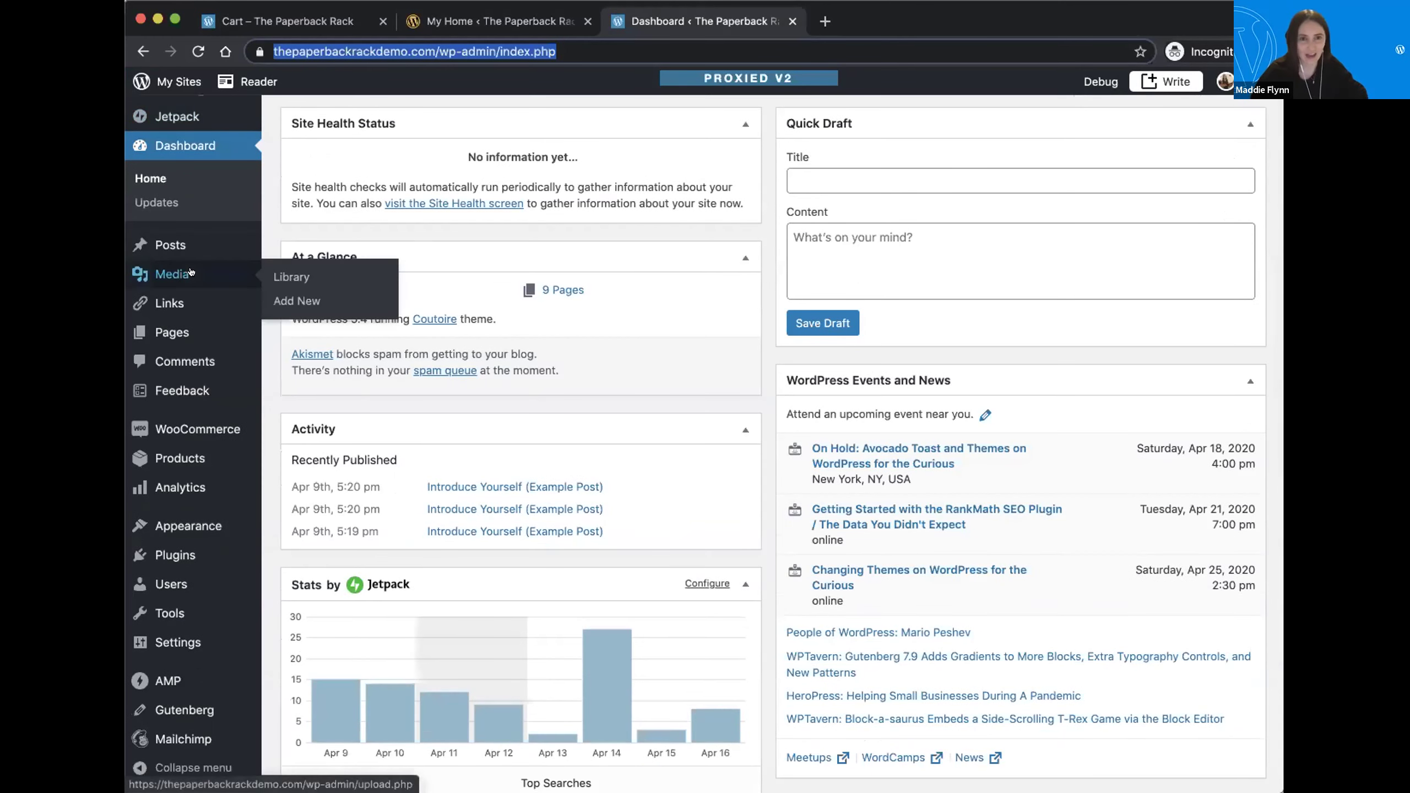
mouse_move(180, 424)
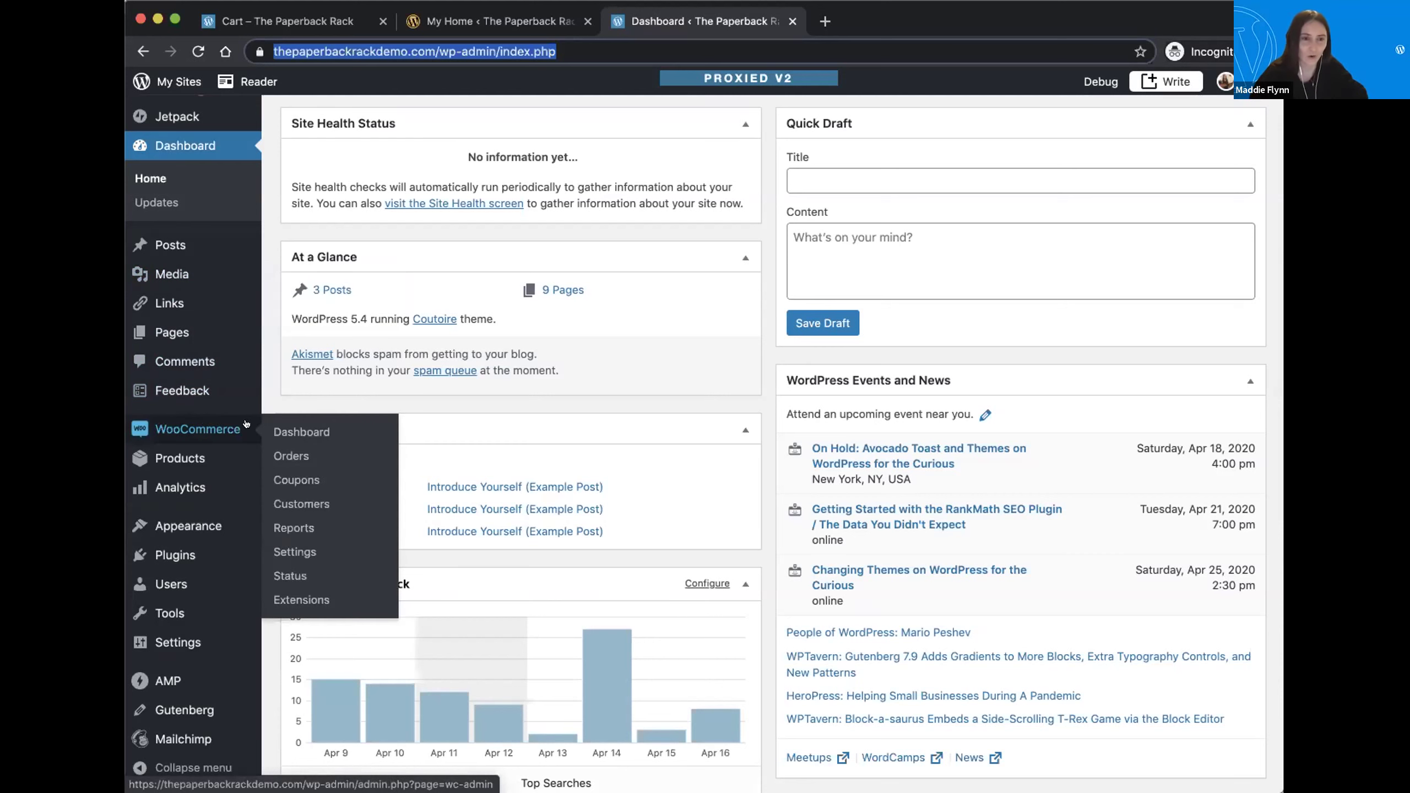
click(166, 459)
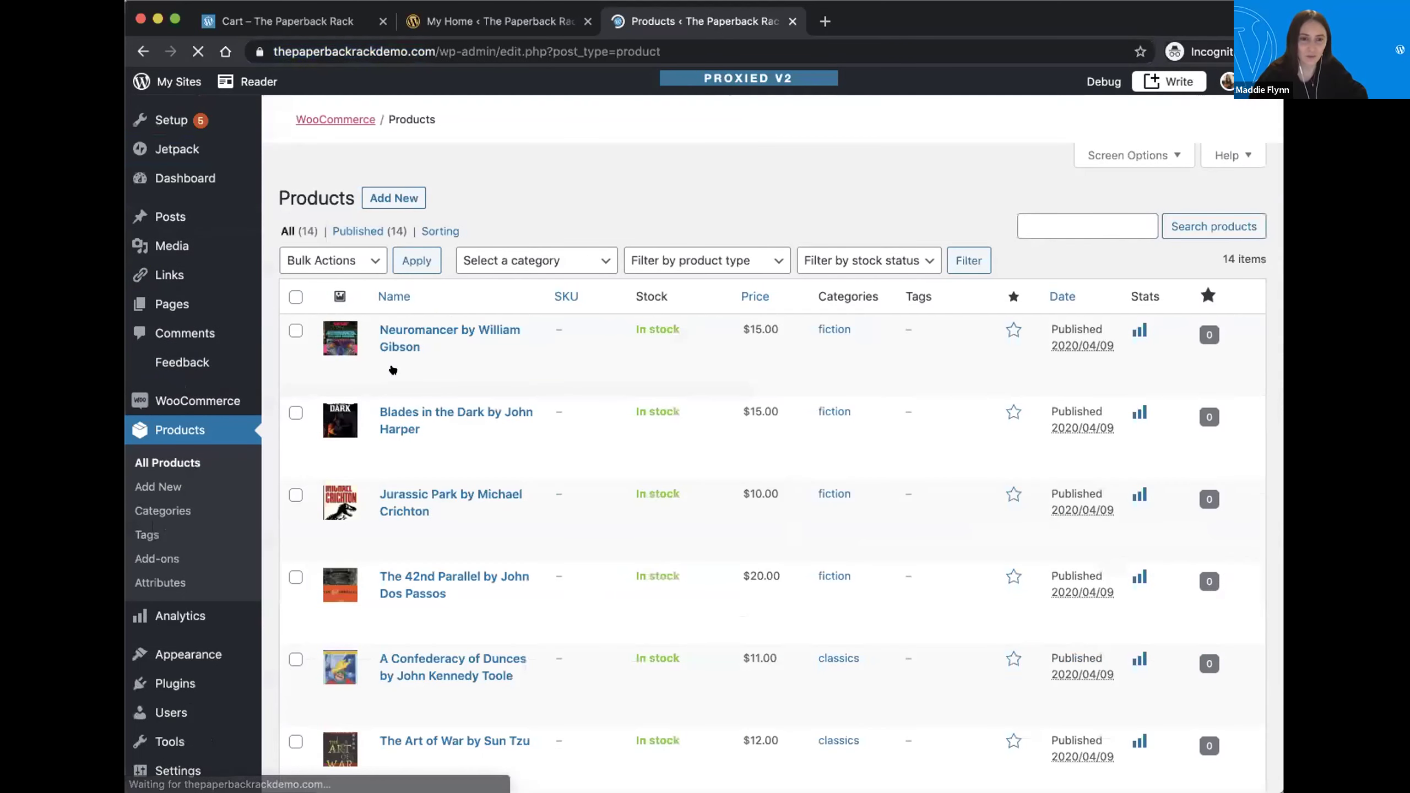
Step: Examine the store's product list, including each book's stock status, price, category and publication date
scroll(393, 370, down, 3)
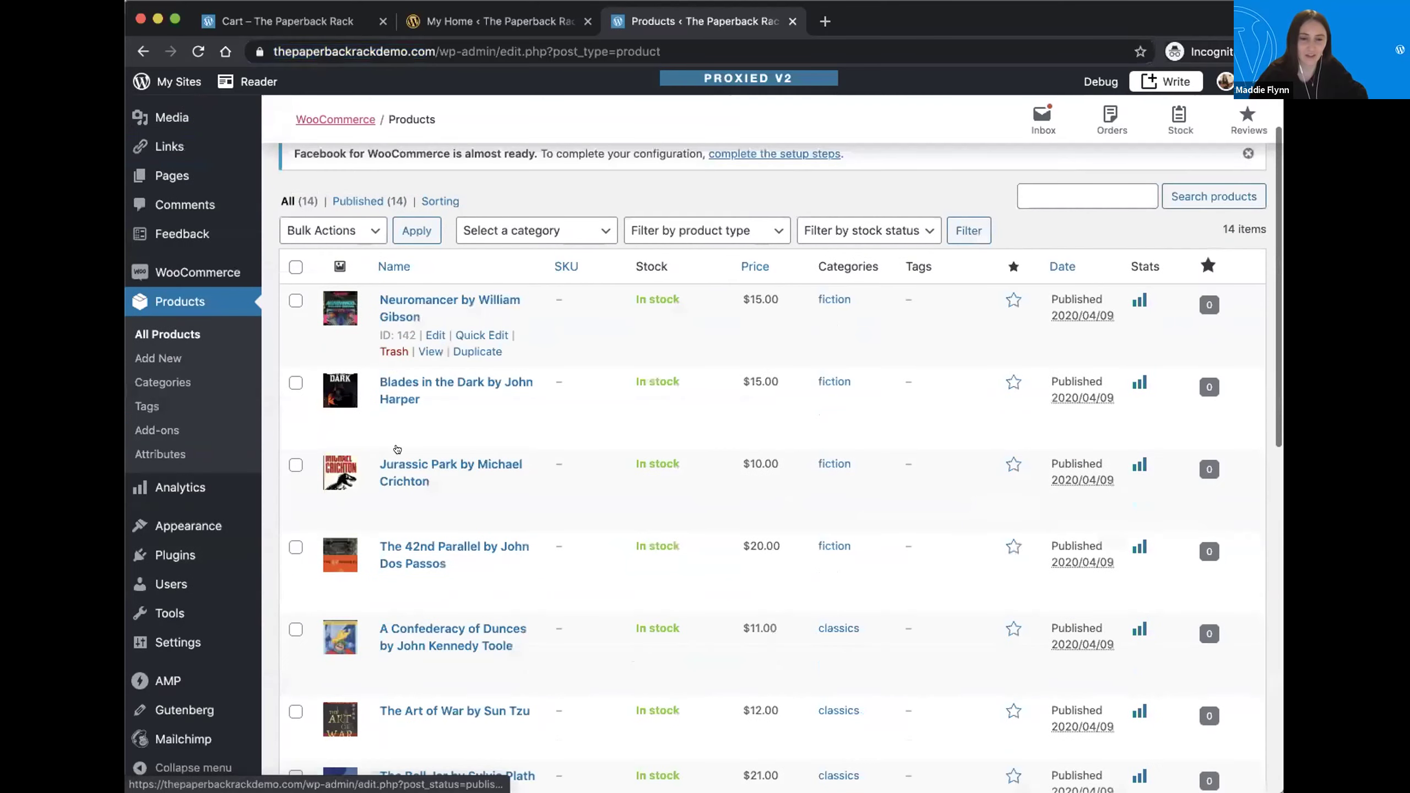
scroll(592, 307, down, 5)
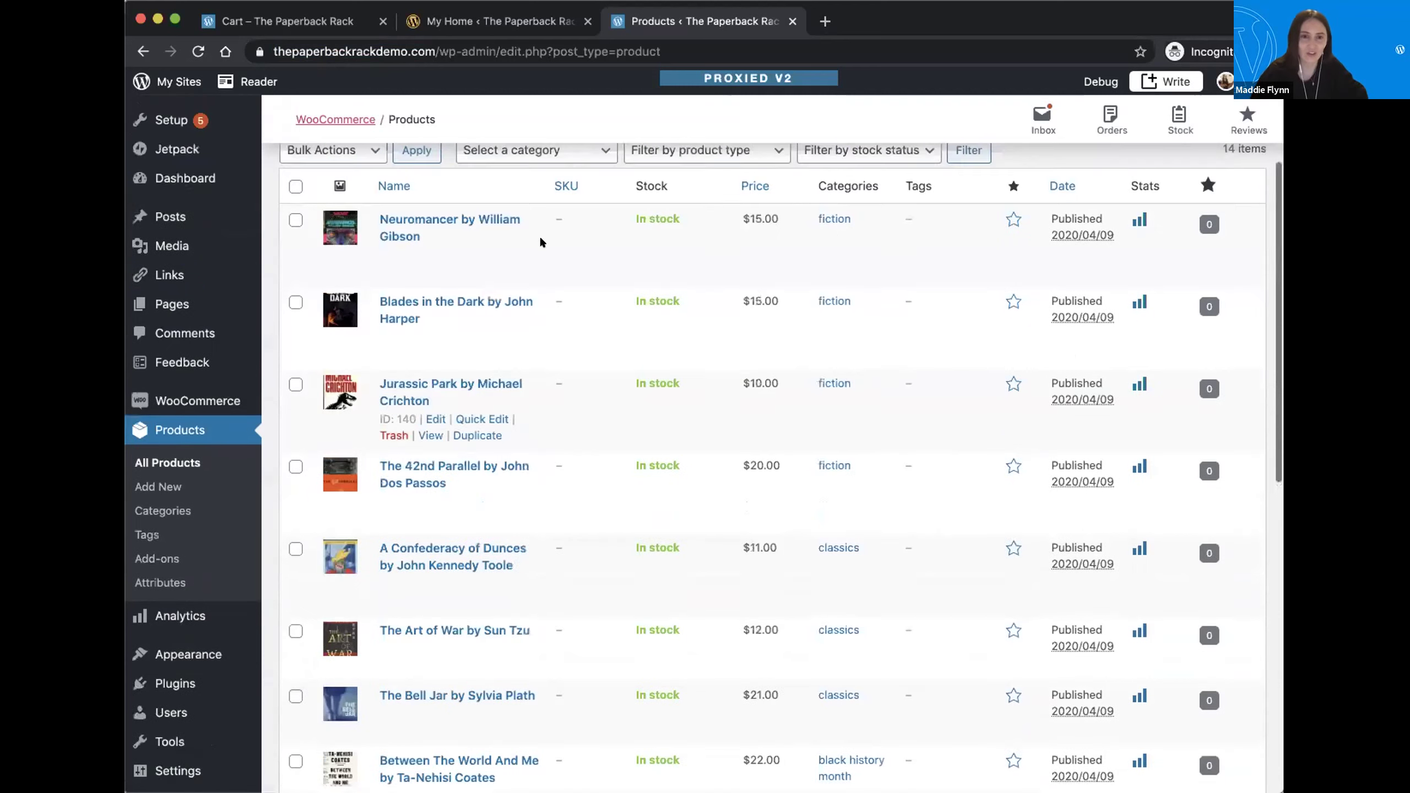
scroll(588, 306, up, 4)
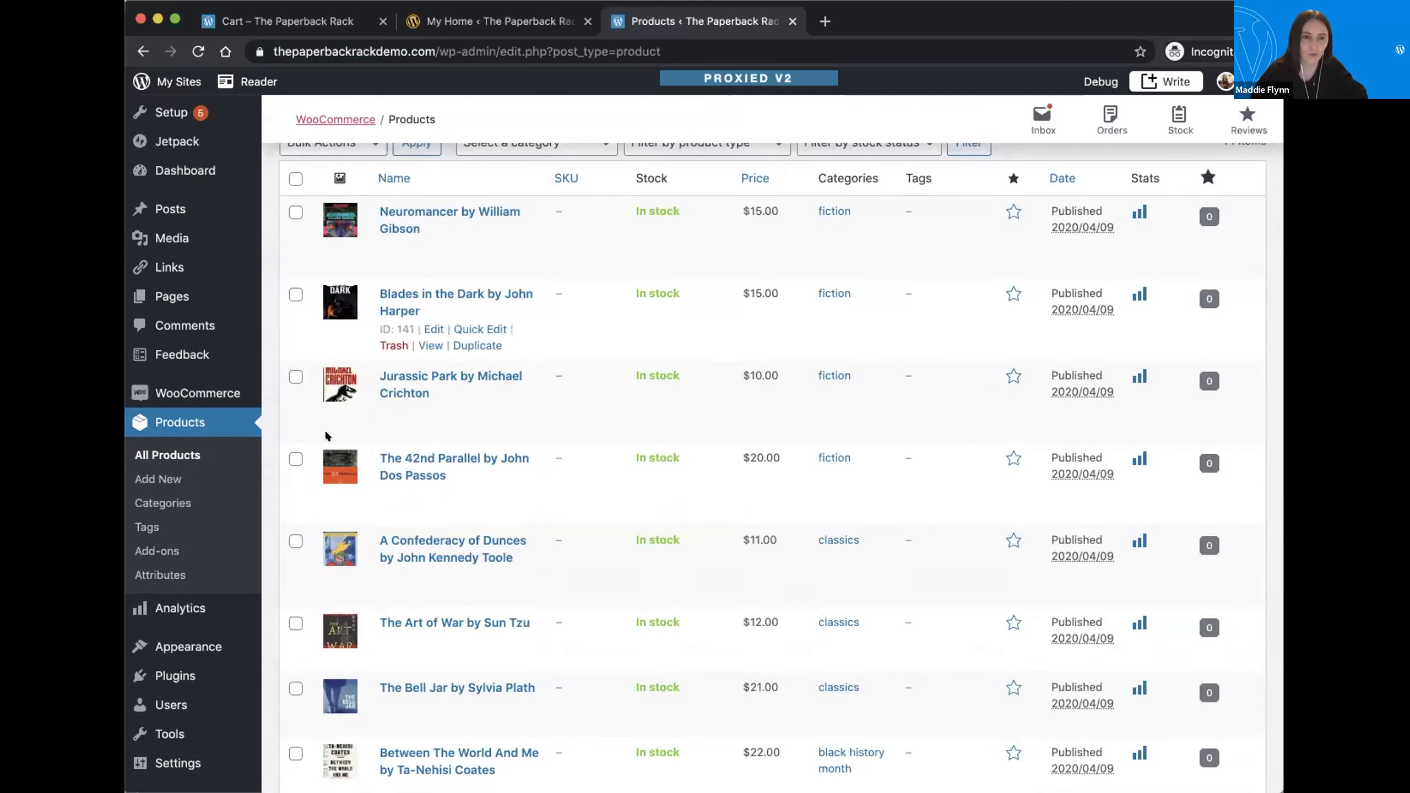
scroll(334, 461, down, 1)
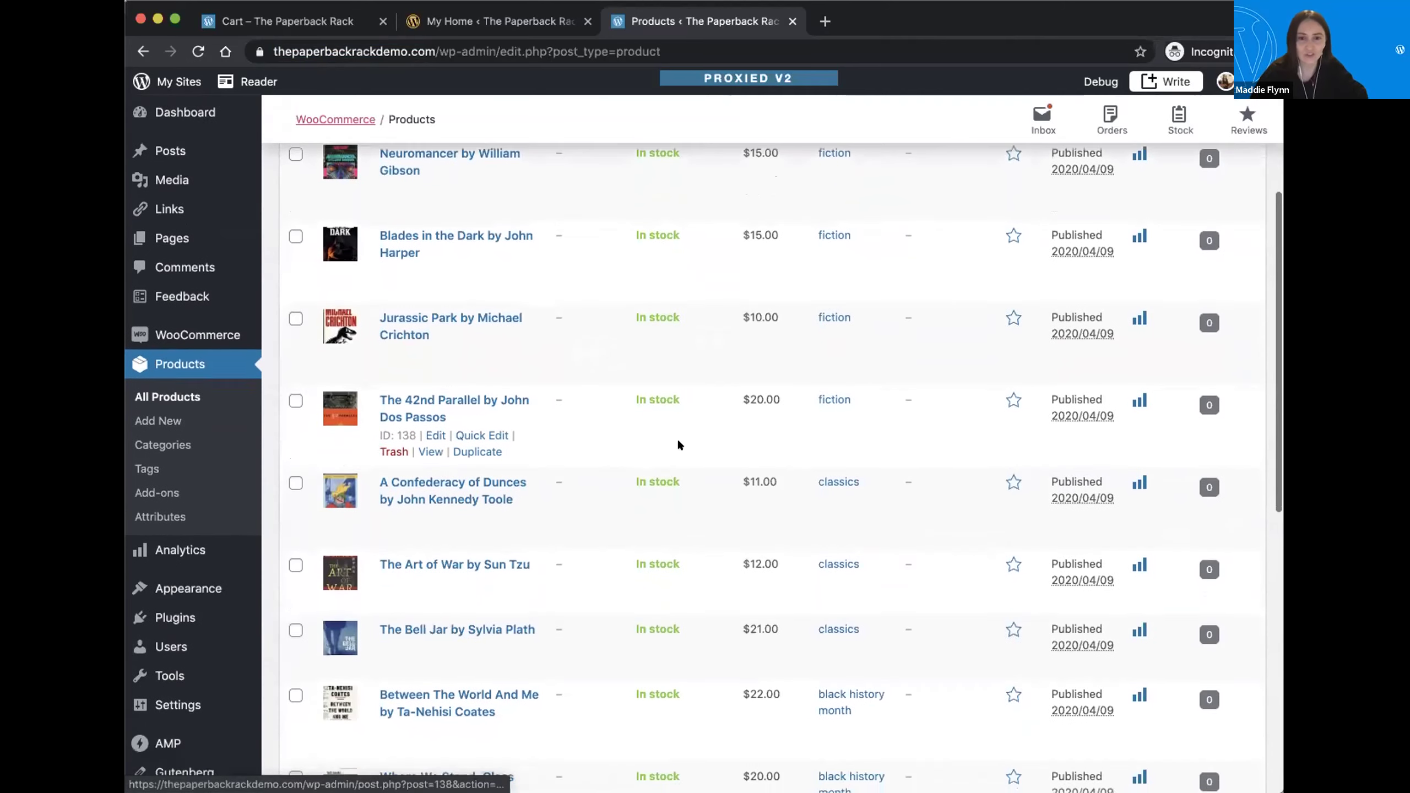
scroll(826, 404, up, 2)
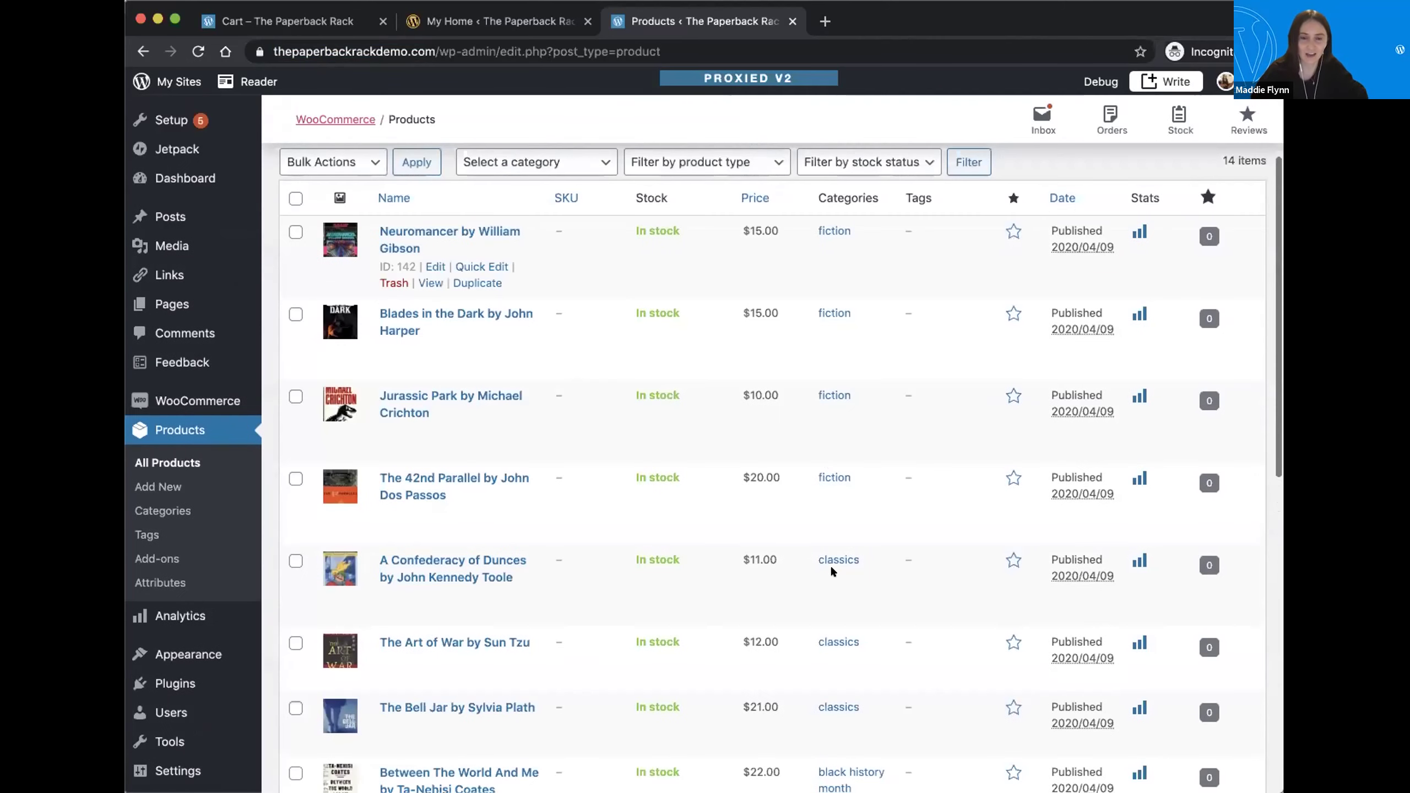
scroll(833, 589, up, 3)
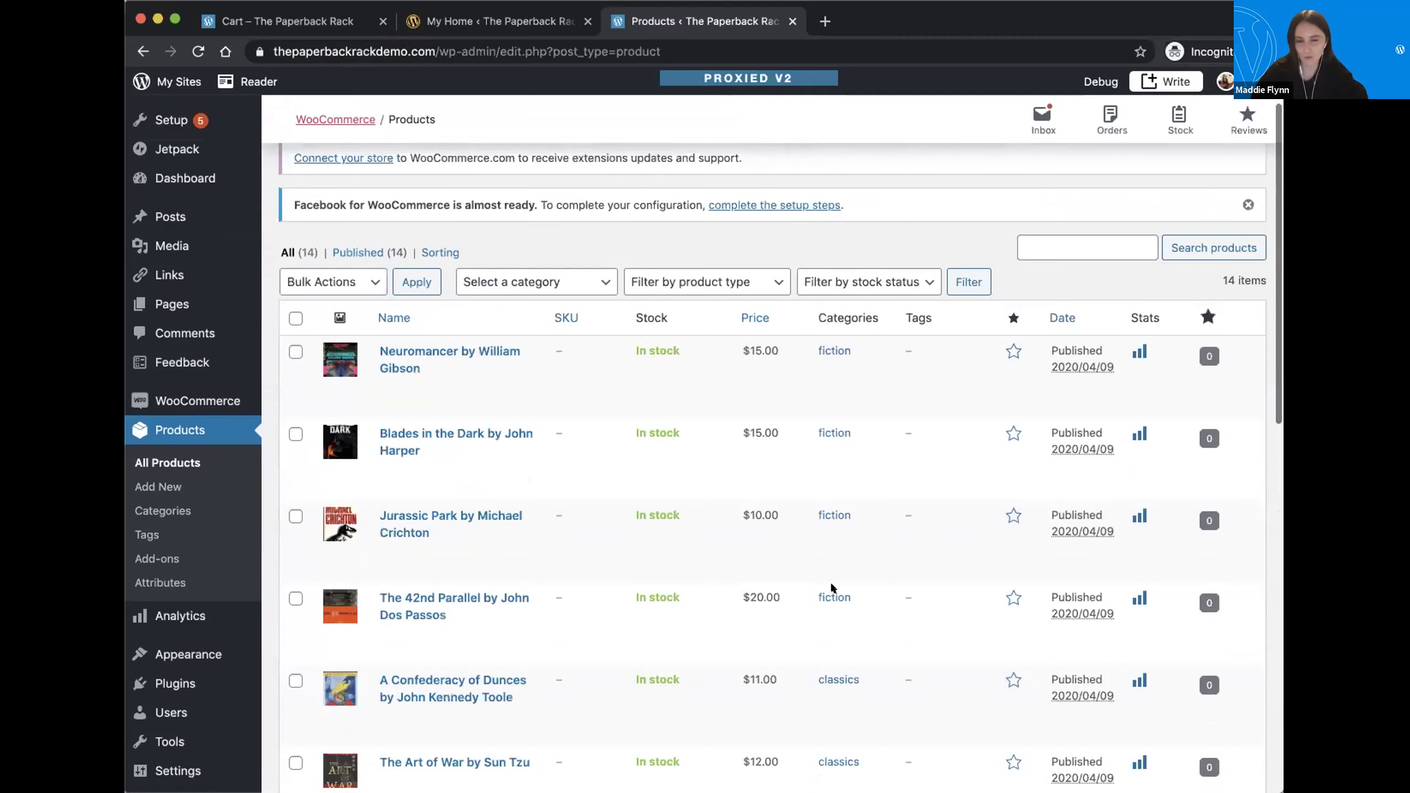
scroll(833, 589, down, 4)
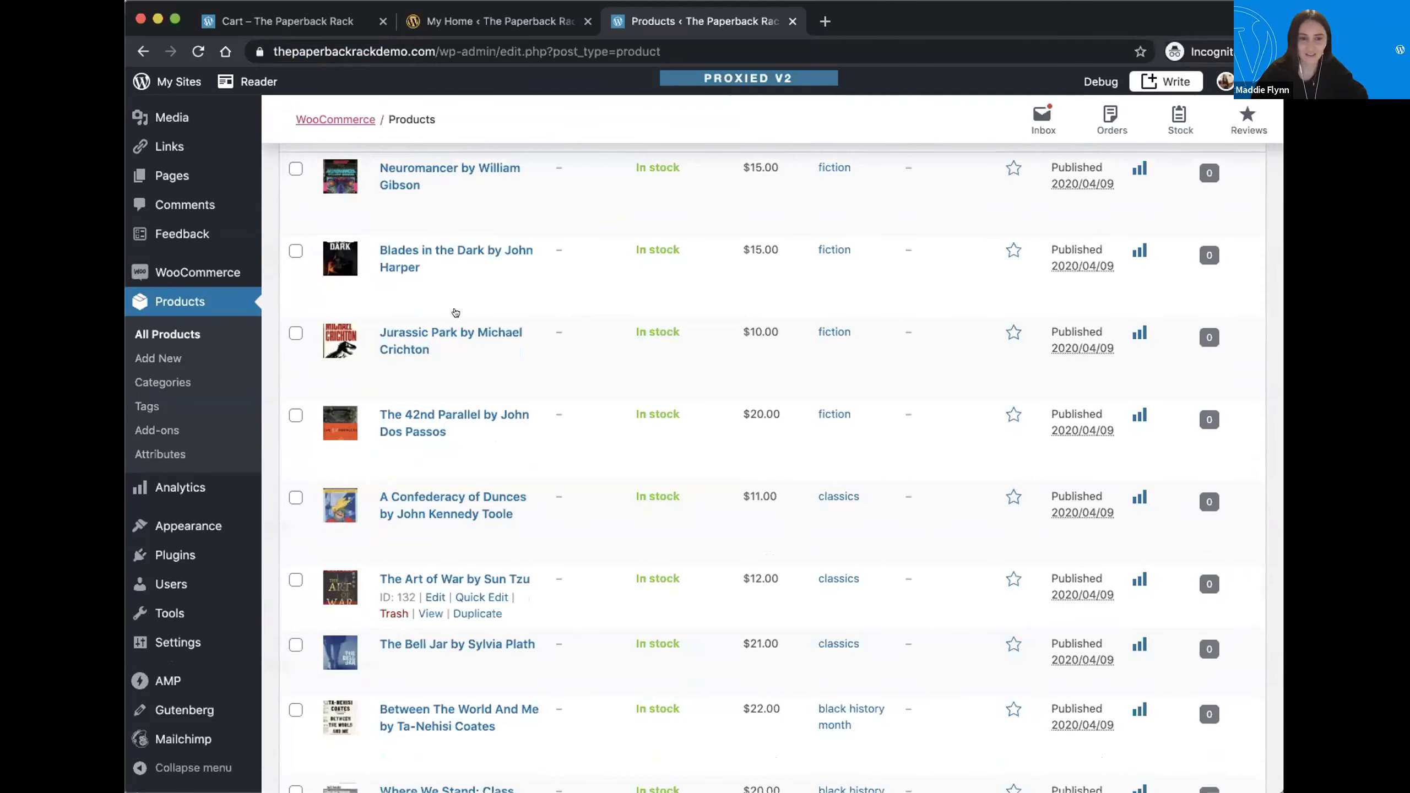
scroll(447, 301, down, 10)
scroll(447, 328, up, 5)
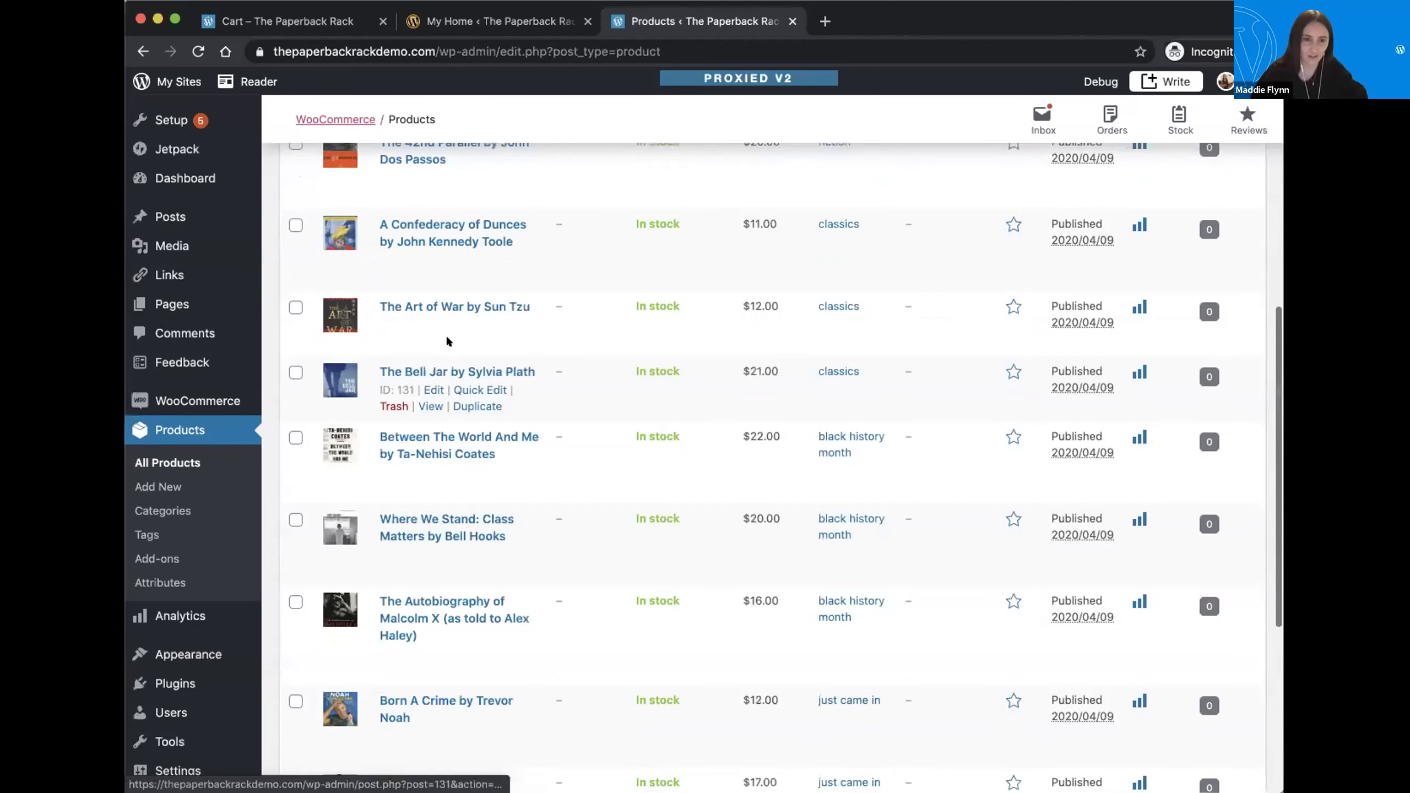
scroll(449, 341, up, 10)
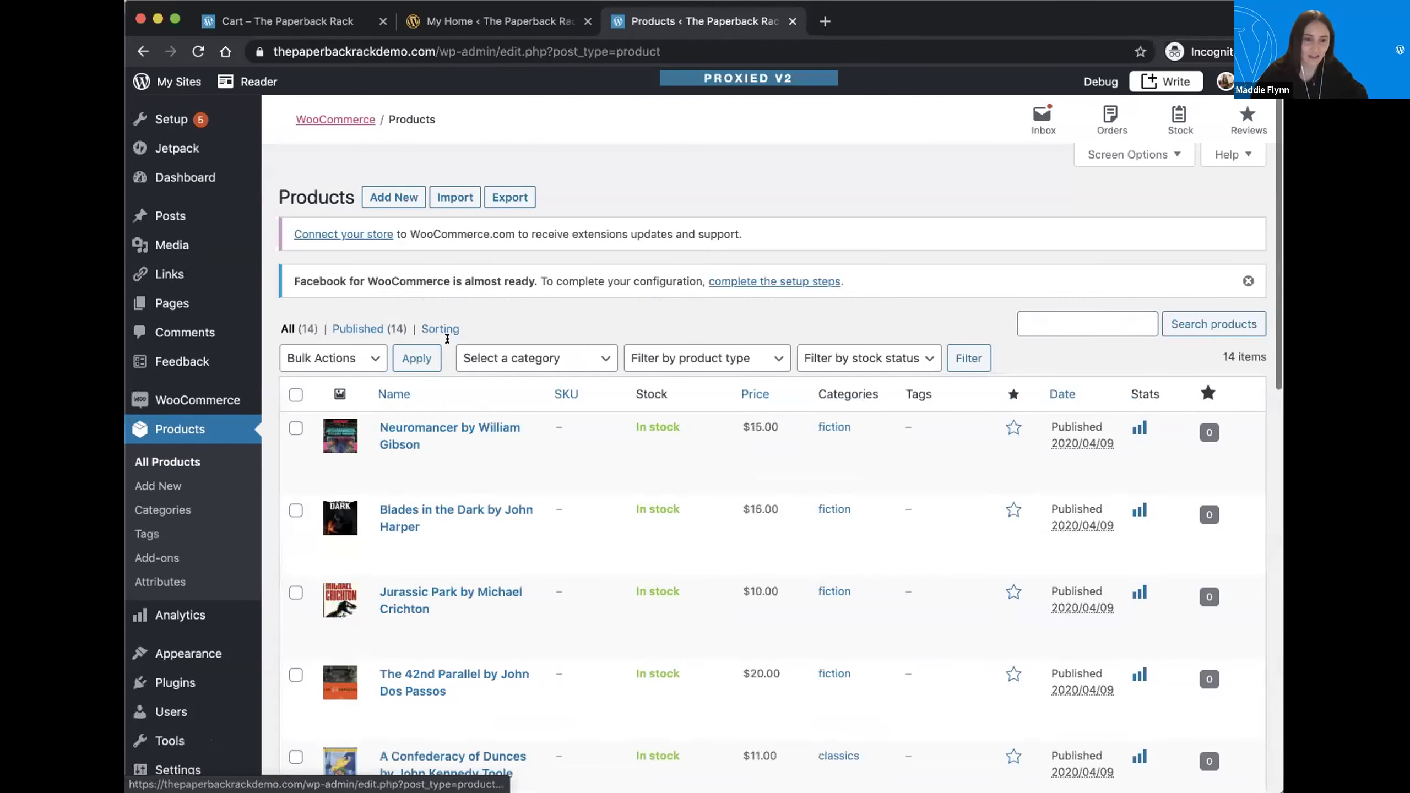
scroll(448, 338, down, 10)
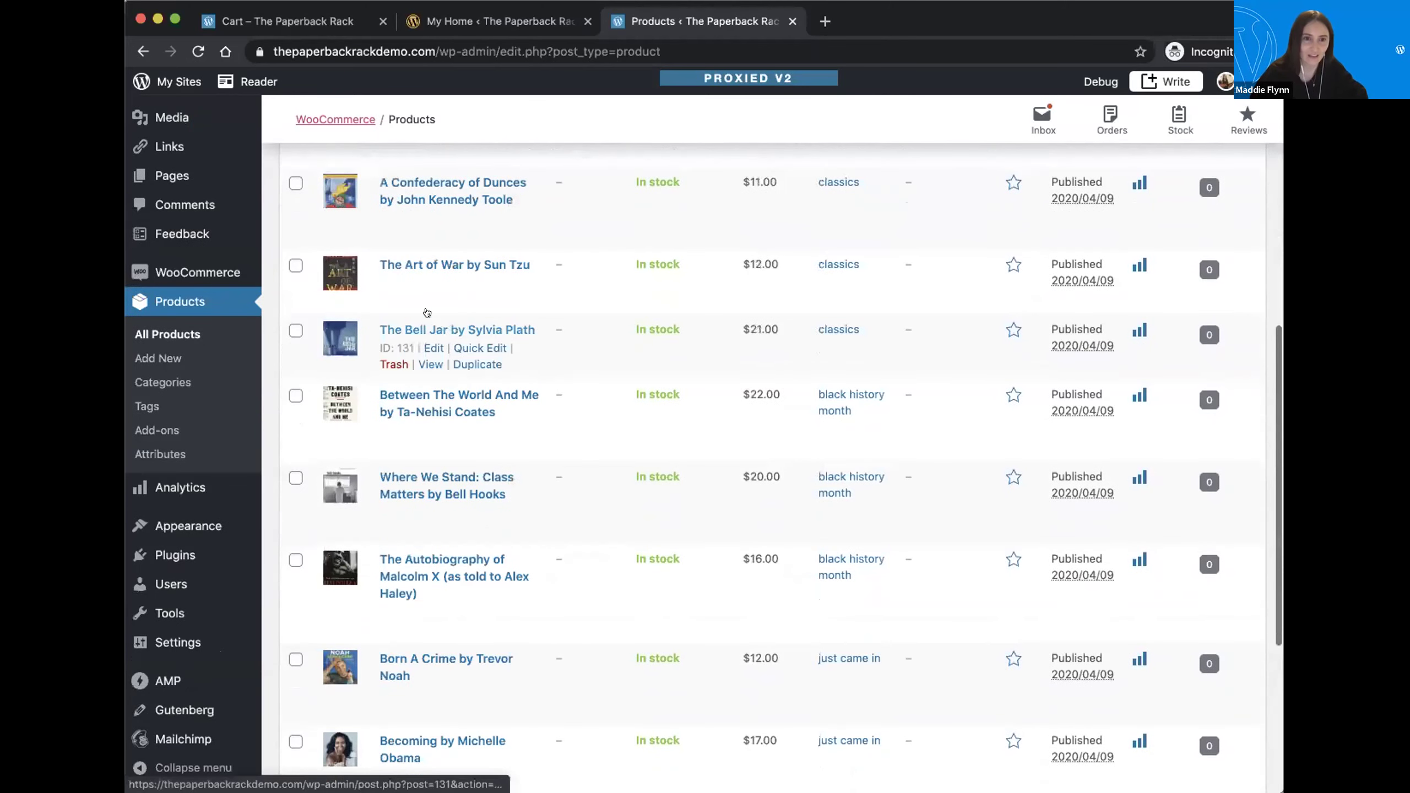
scroll(427, 313, down, 1)
scroll(428, 314, up, 1)
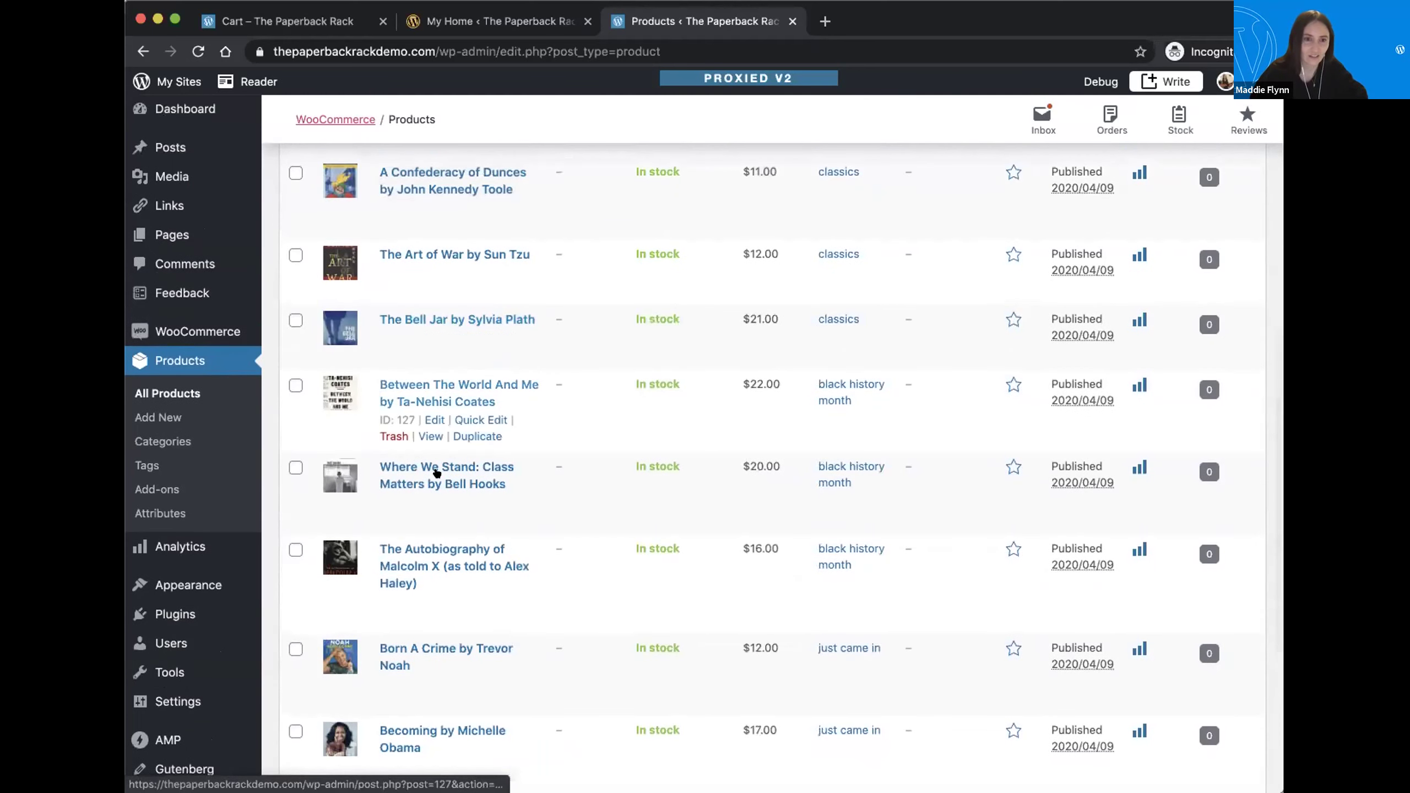
scroll(437, 474, down, 1)
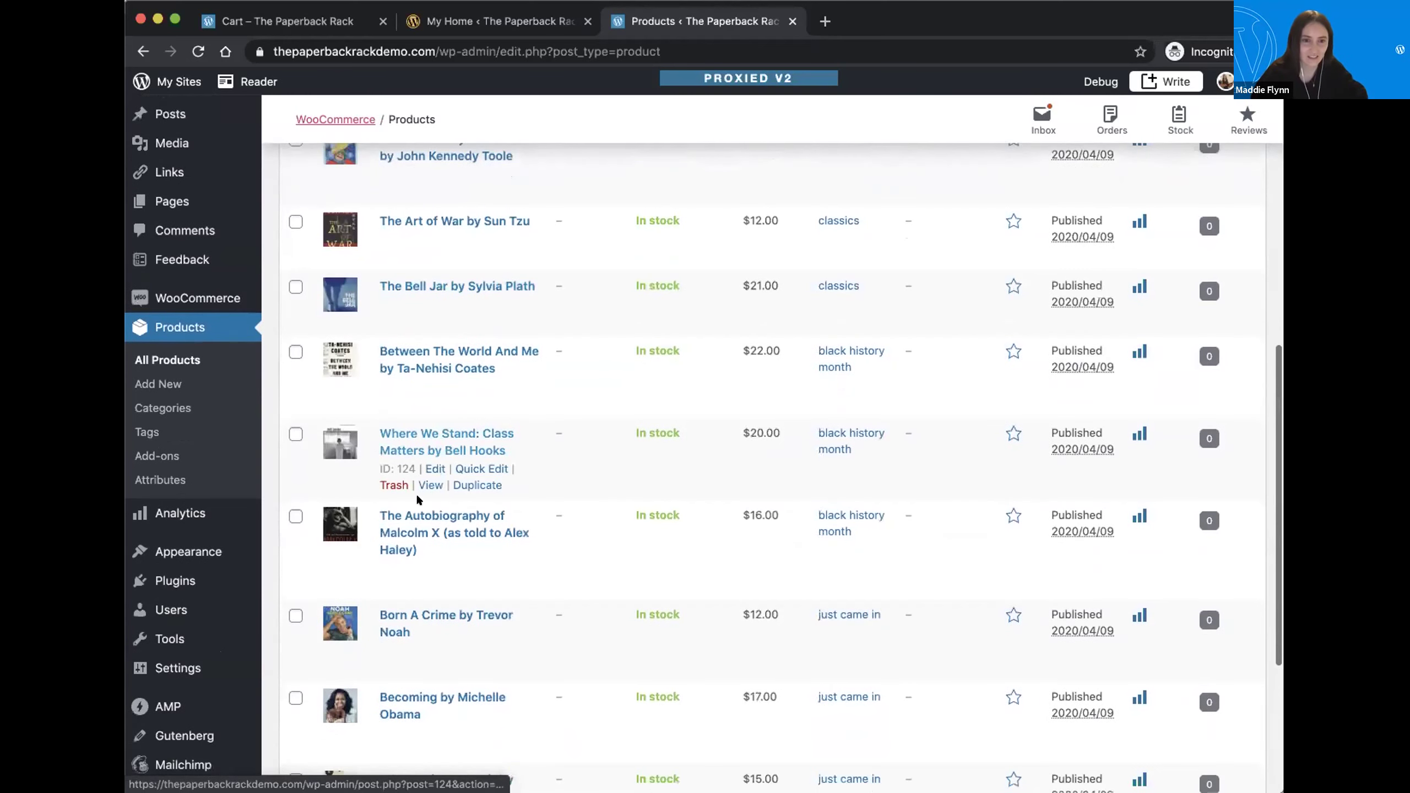
scroll(419, 500, down, 4)
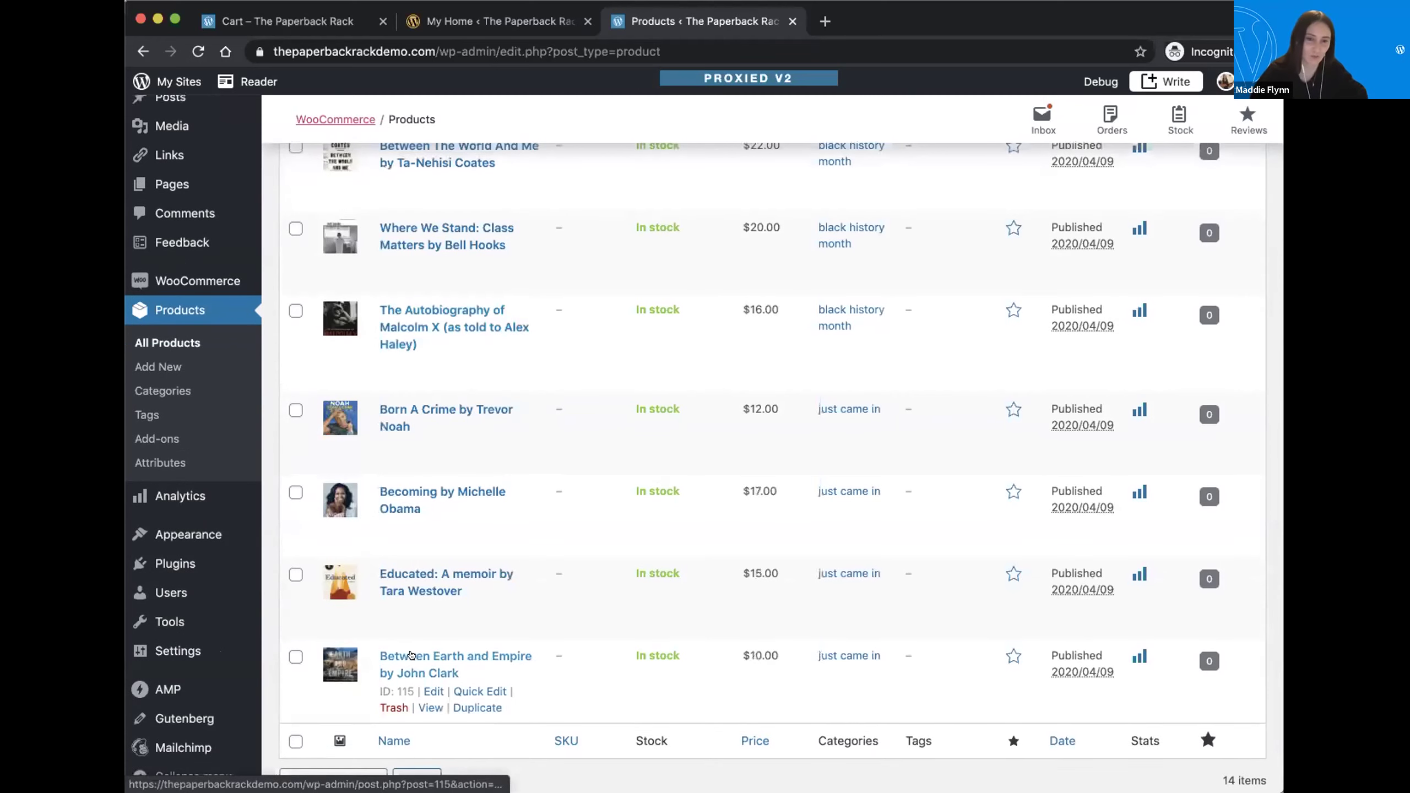
Step: Open the product "Between Earth and Empire" for editing, copy and clear its product name, and paste the same name back
click(455, 657)
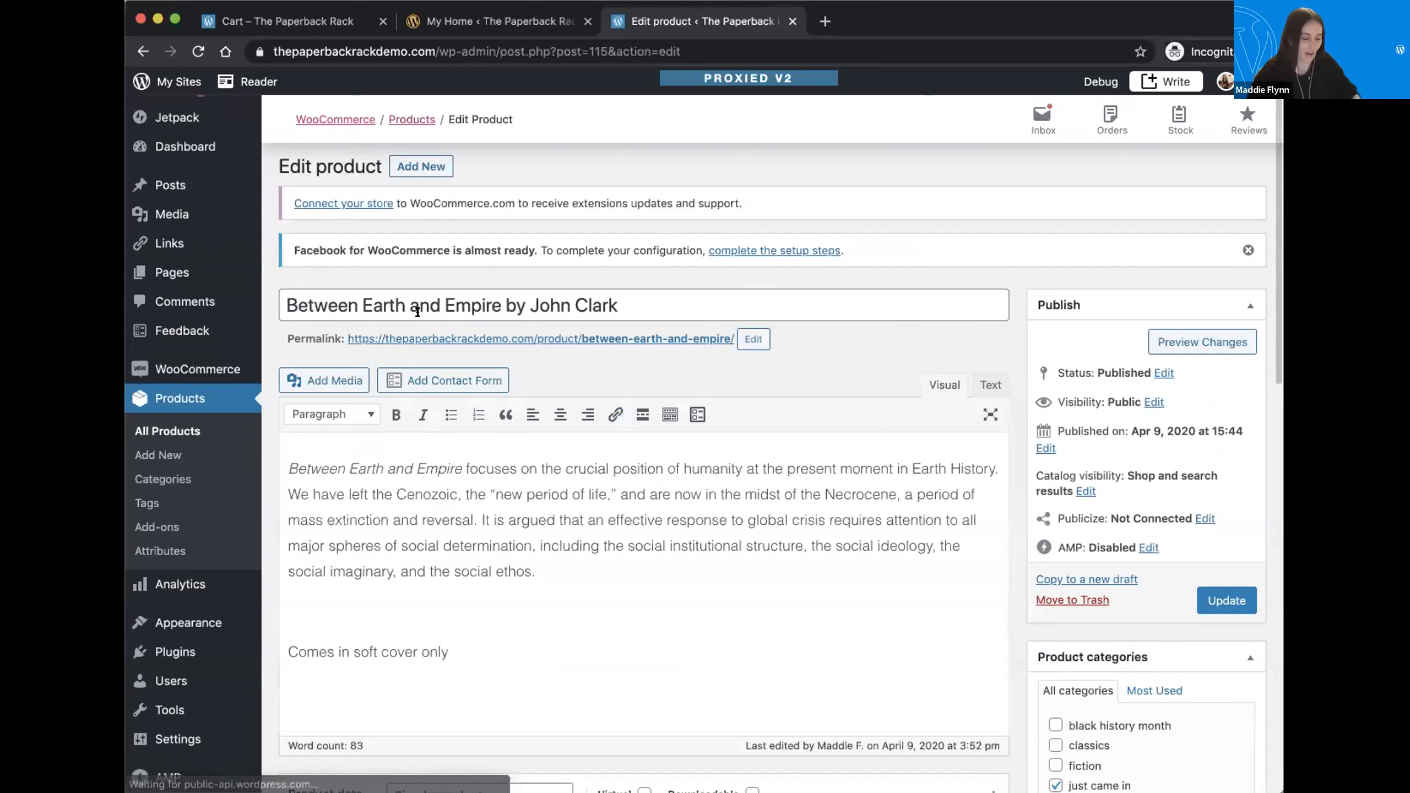
triple_click(418, 313)
key(super+c)
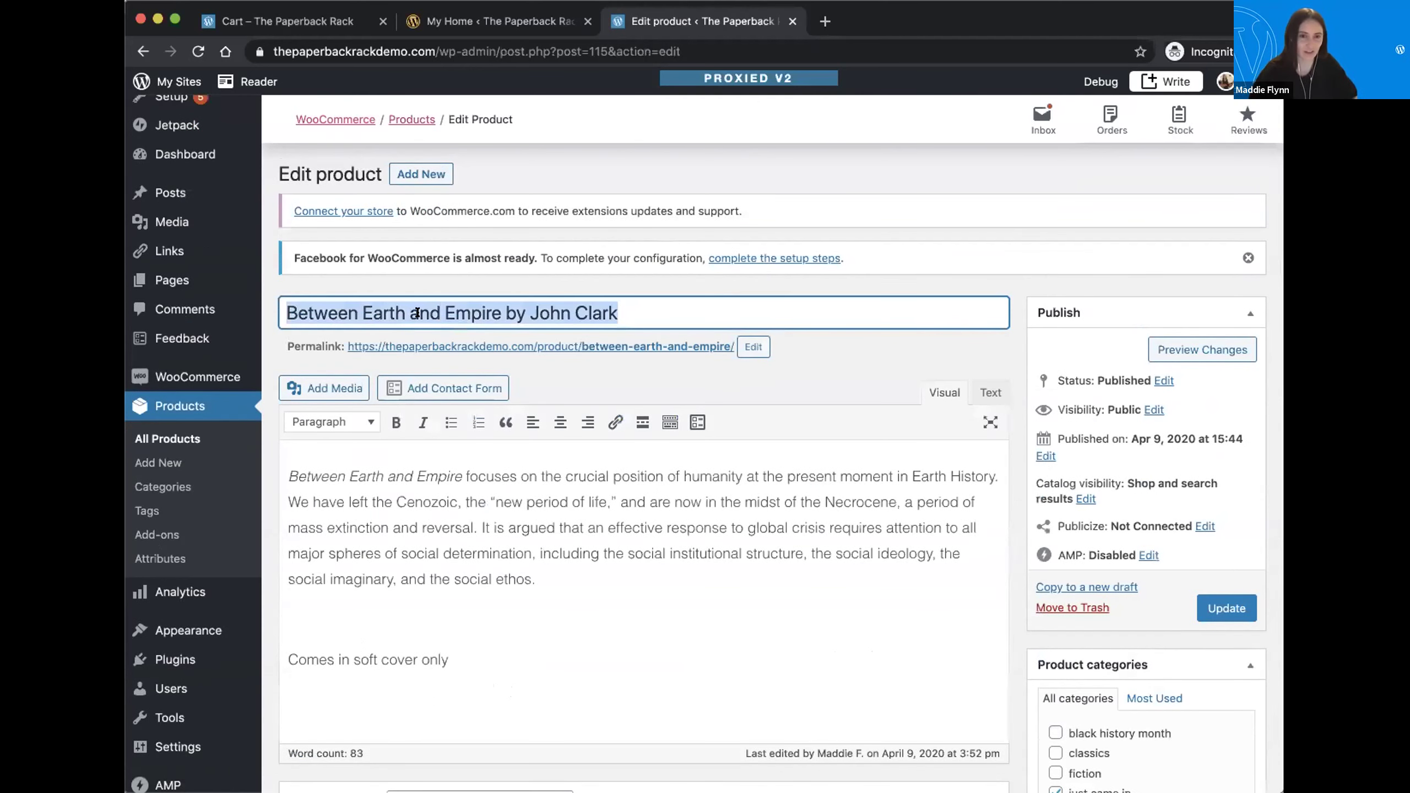
key(BackSpace)
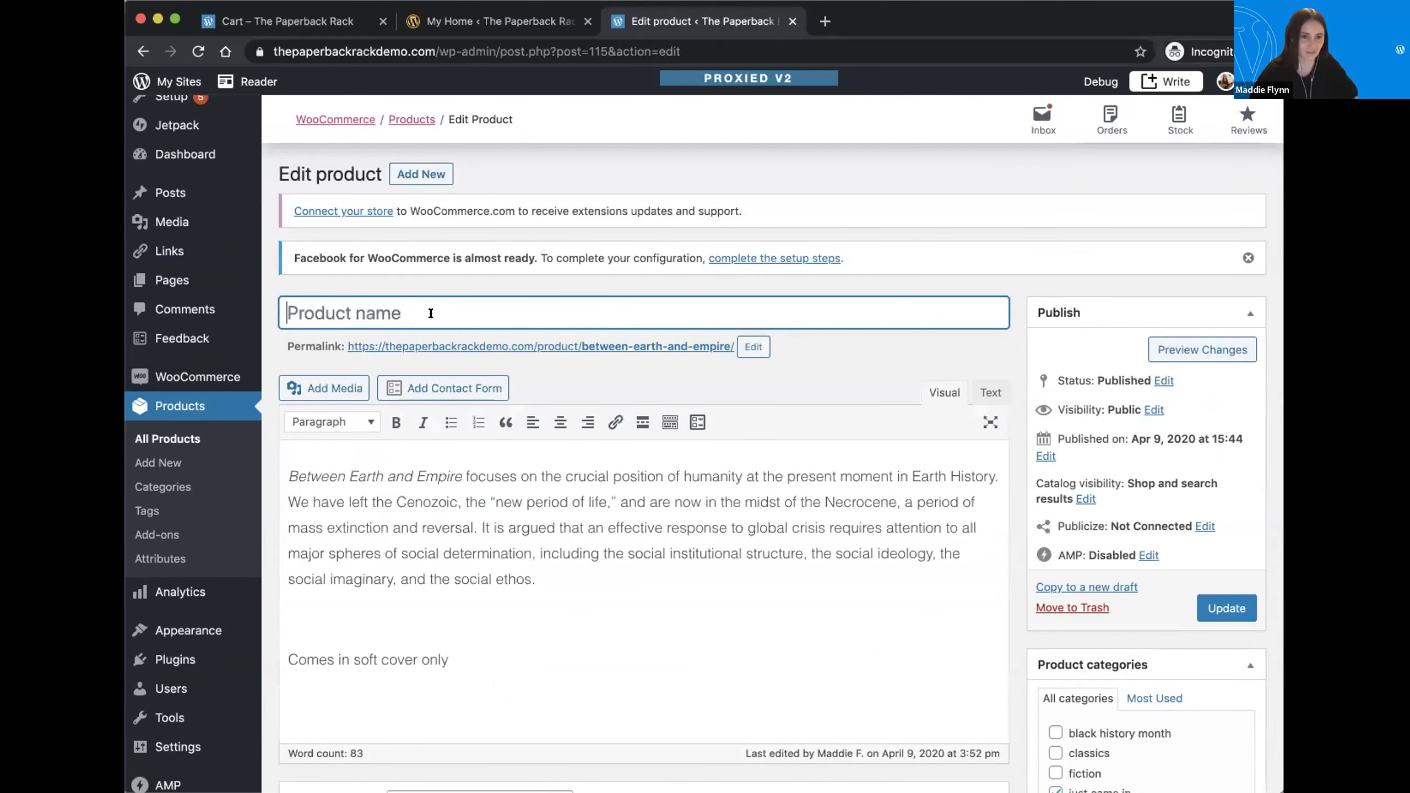
key(super+v)
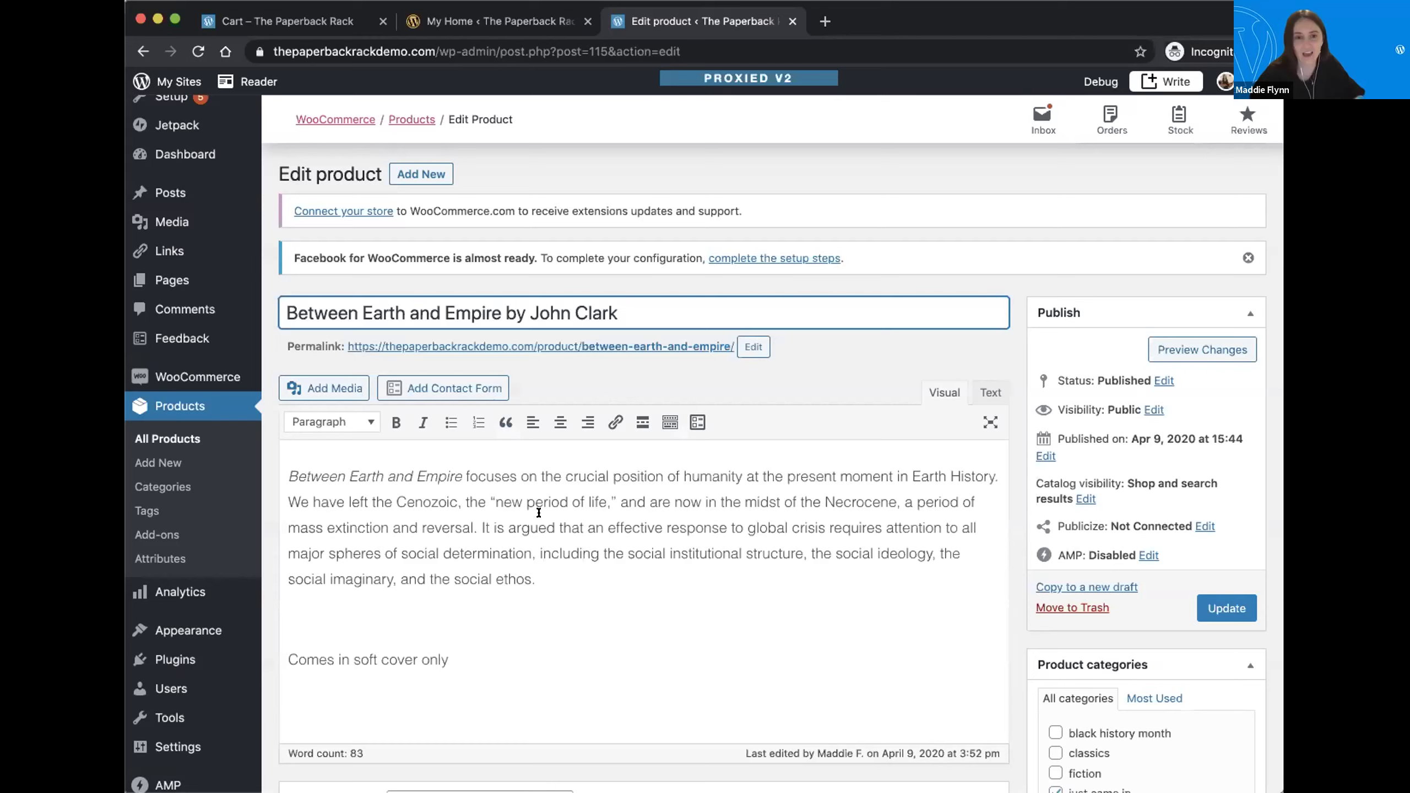
Step: Examine the book's product data, including the product type choices and price fields, along with its name and description
scroll(705, 485, down, 5)
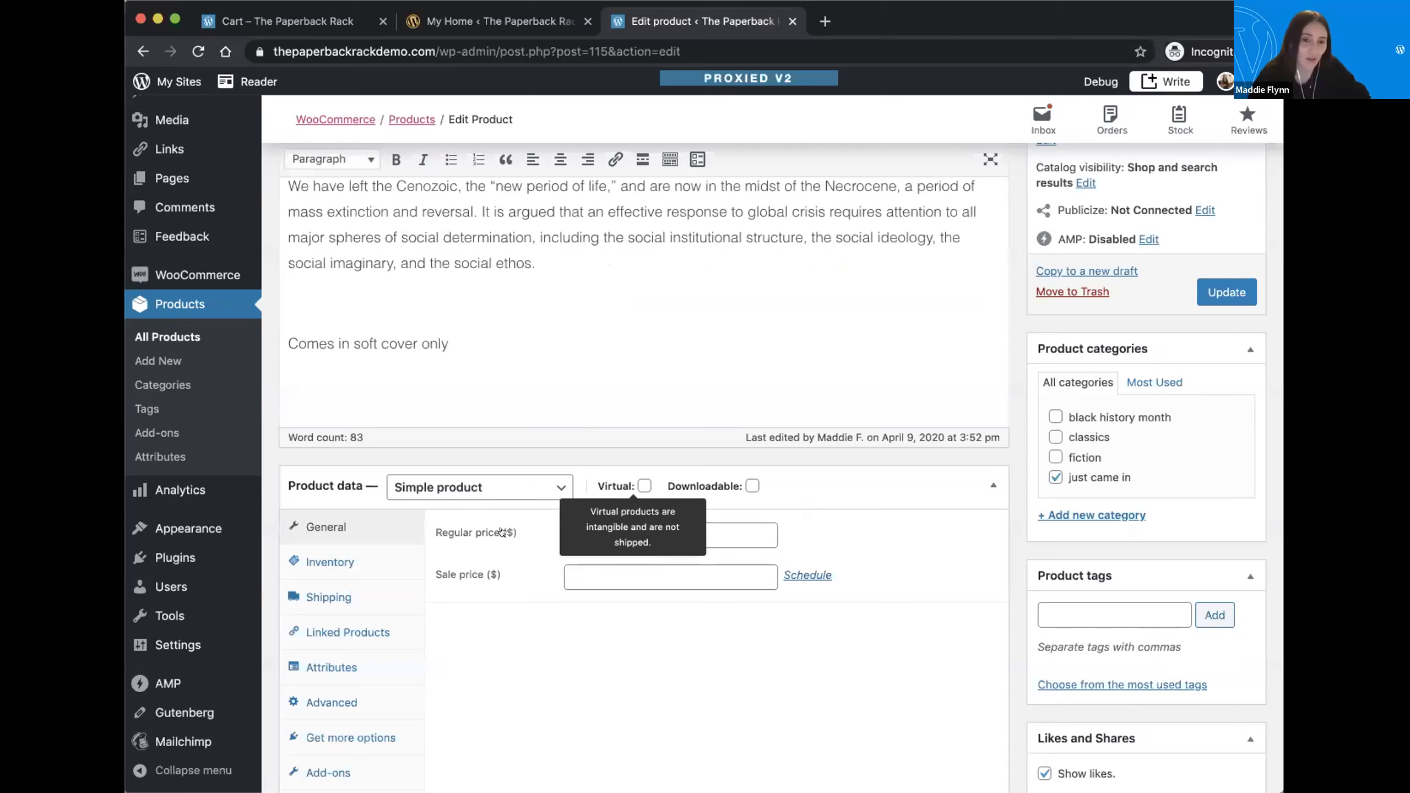
click(547, 487)
click(598, 410)
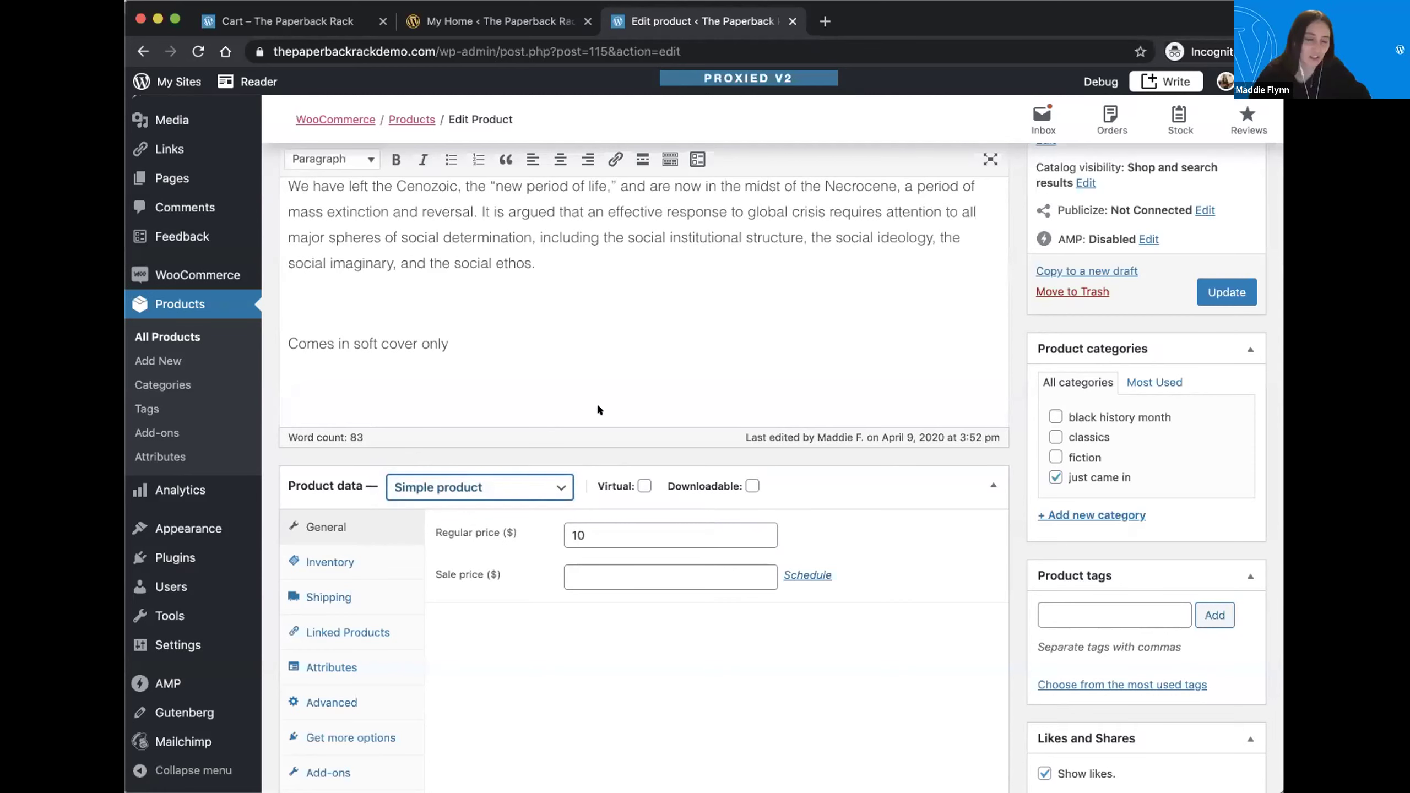
scroll(597, 407, up, 2)
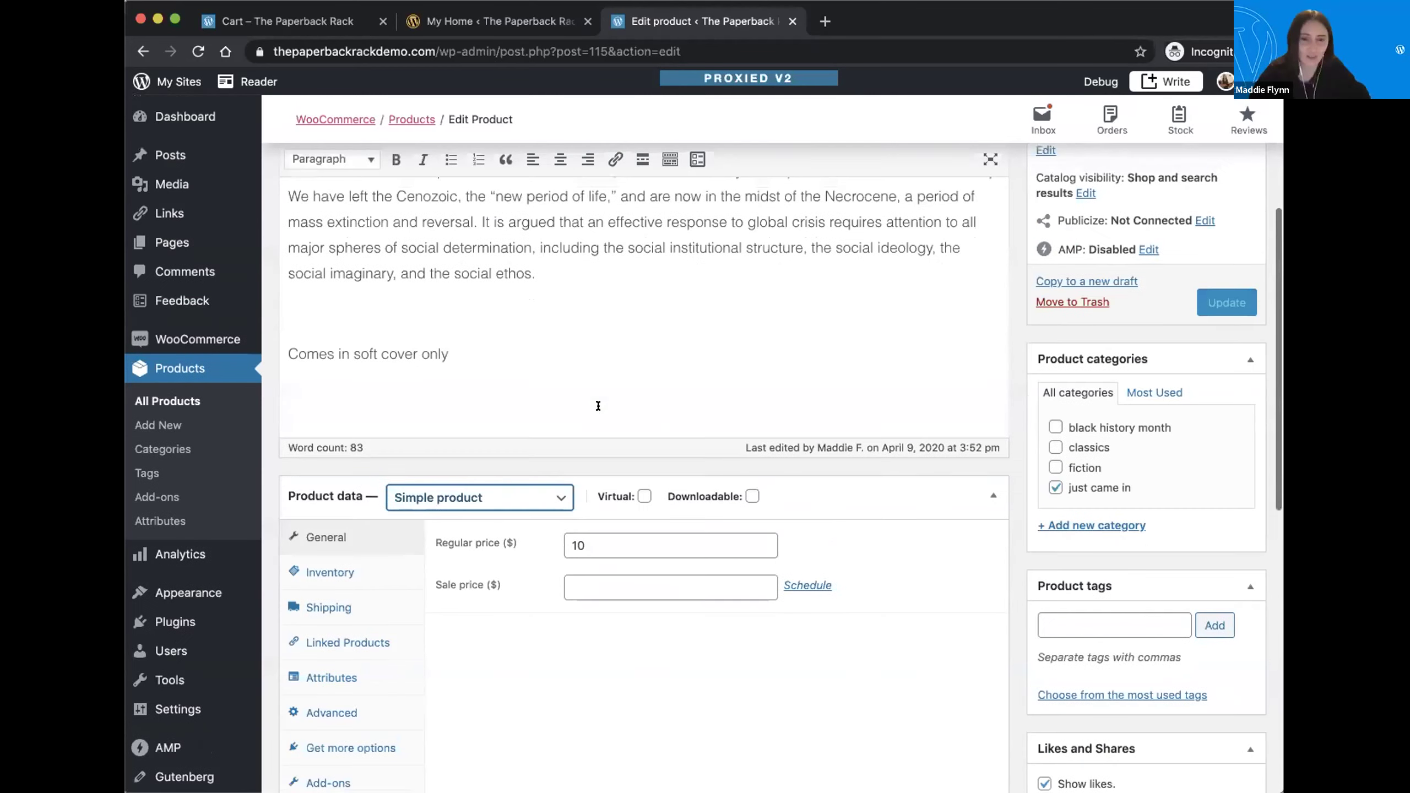
scroll(598, 406, up, 5)
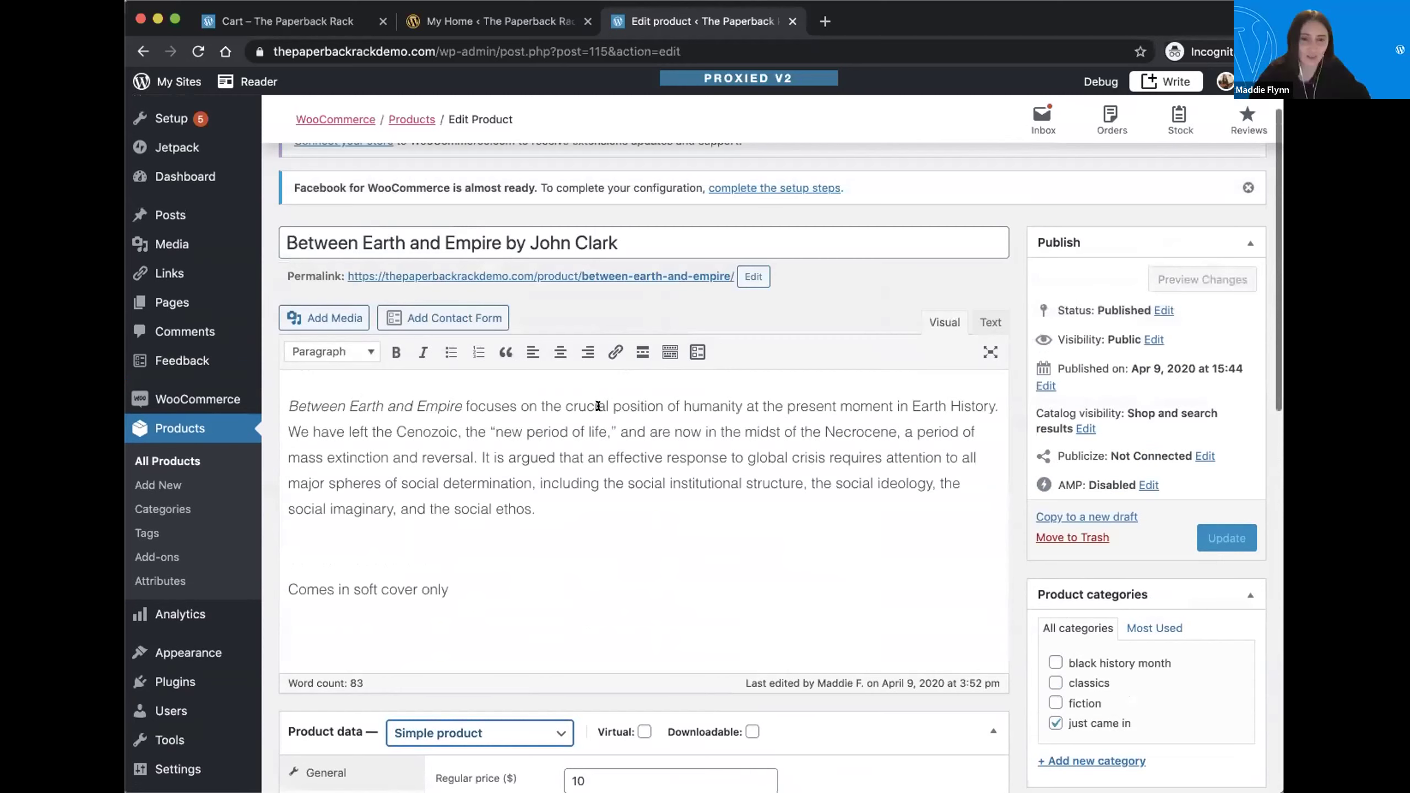
scroll(561, 583, down, 1)
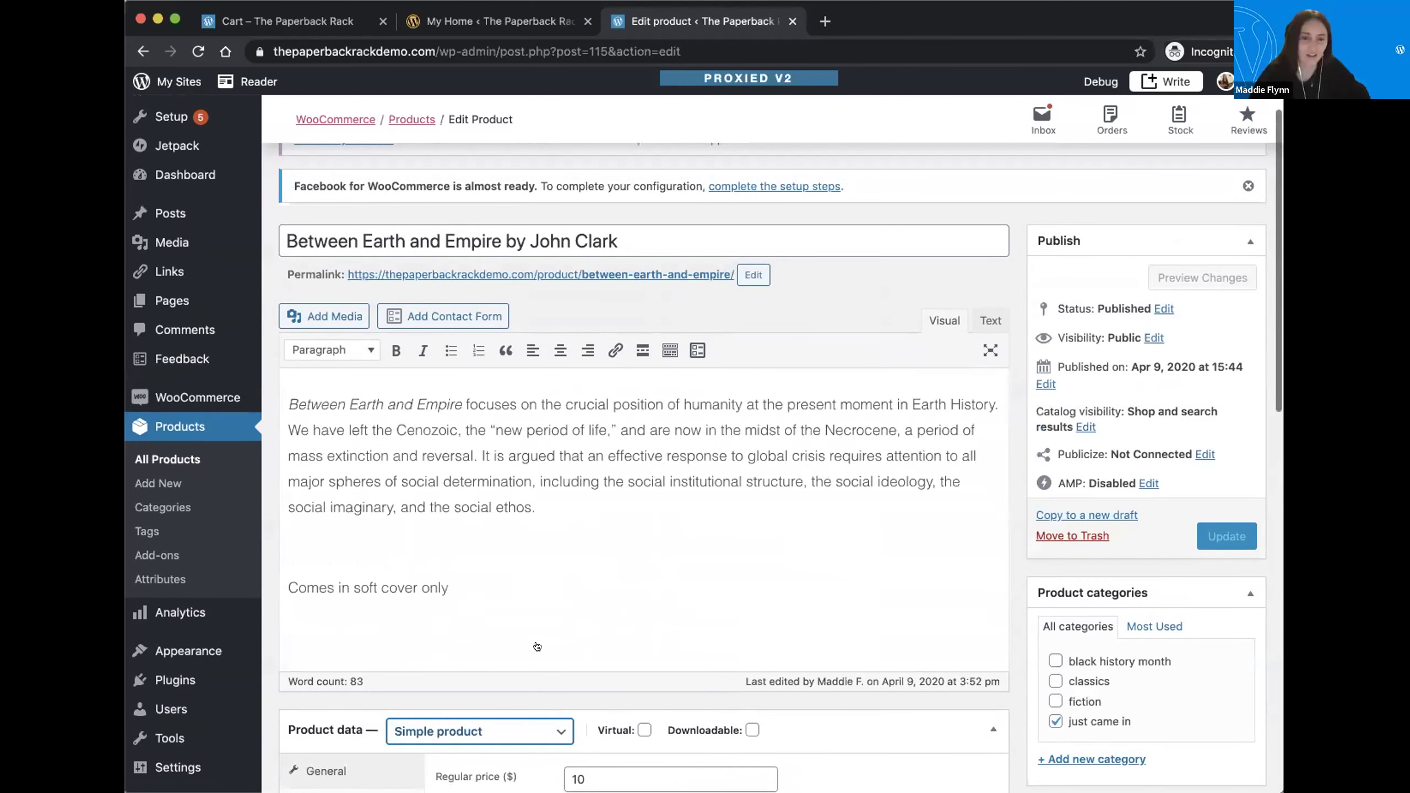
Step: Enter a sale price of 7 dollars for the book
scroll(583, 689, down, 3)
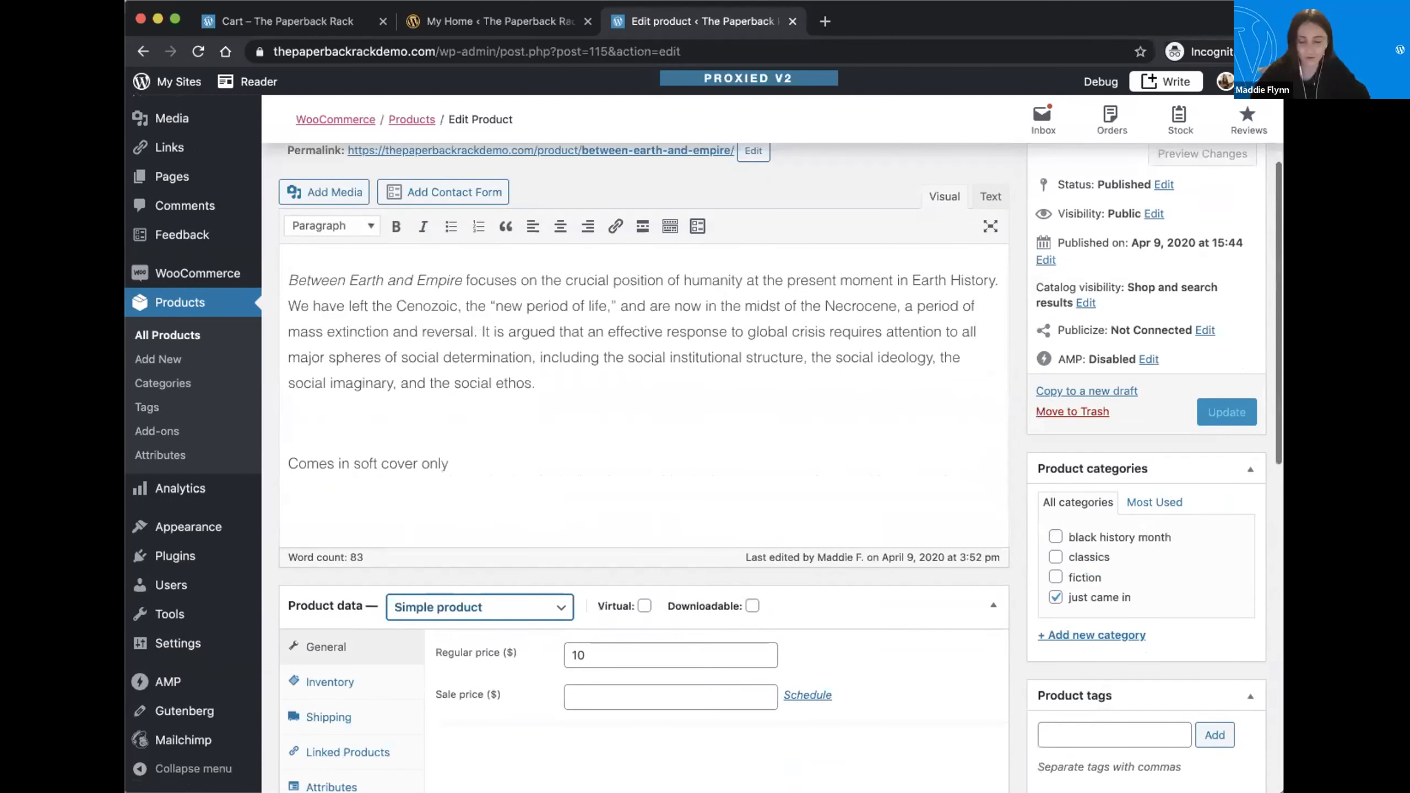
click(584, 696)
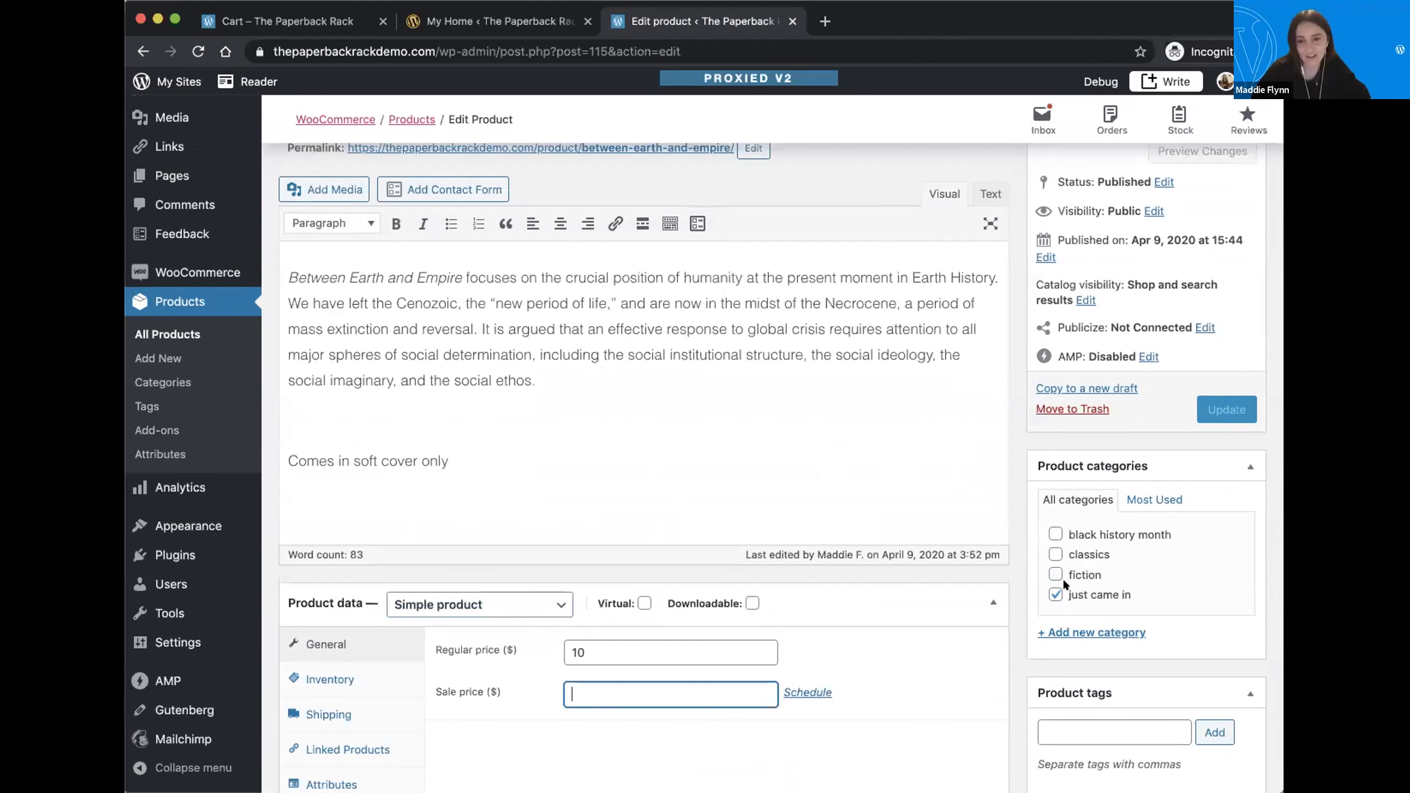
text(7)
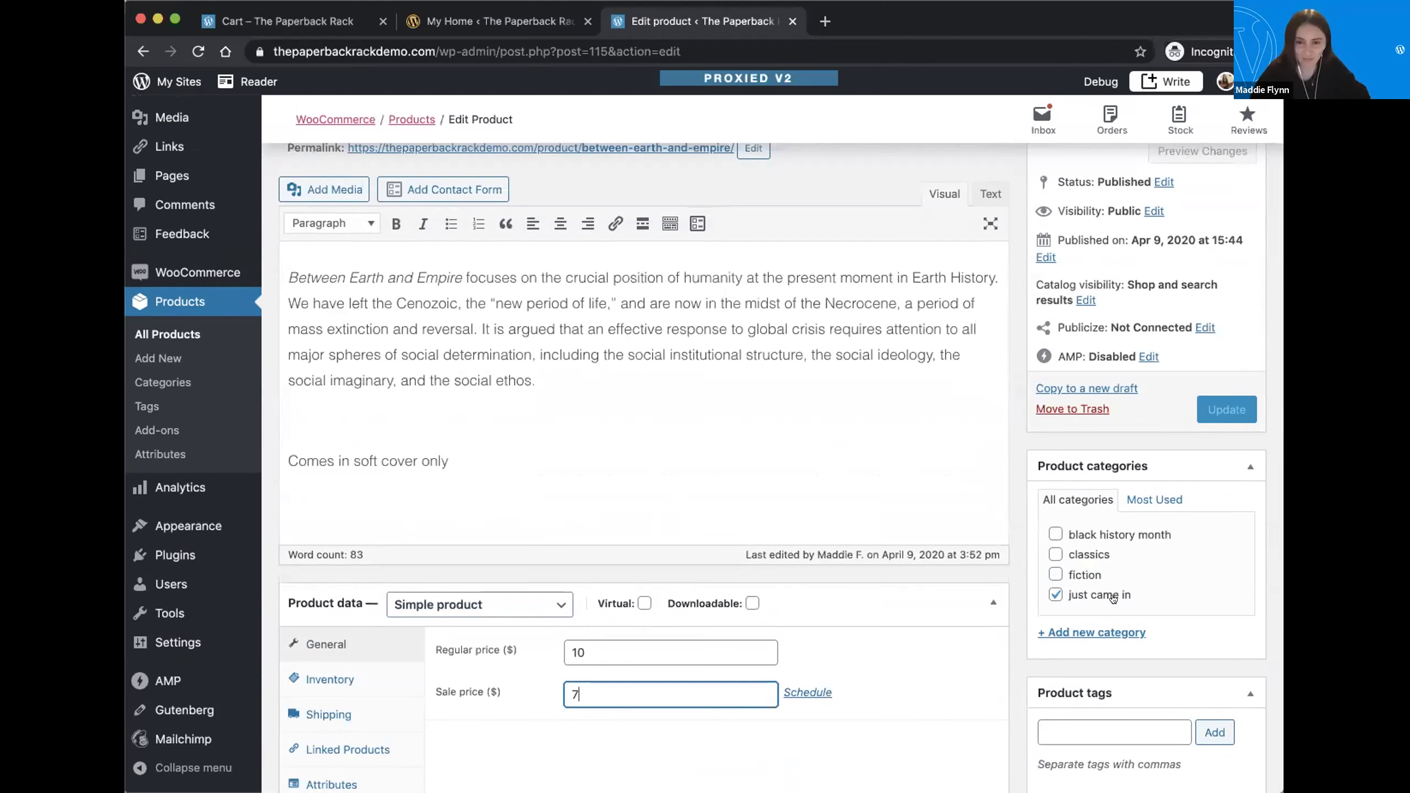
Step: Review the book's categories, tags, short description, product image and publishing options
scroll(1113, 598, down, 3)
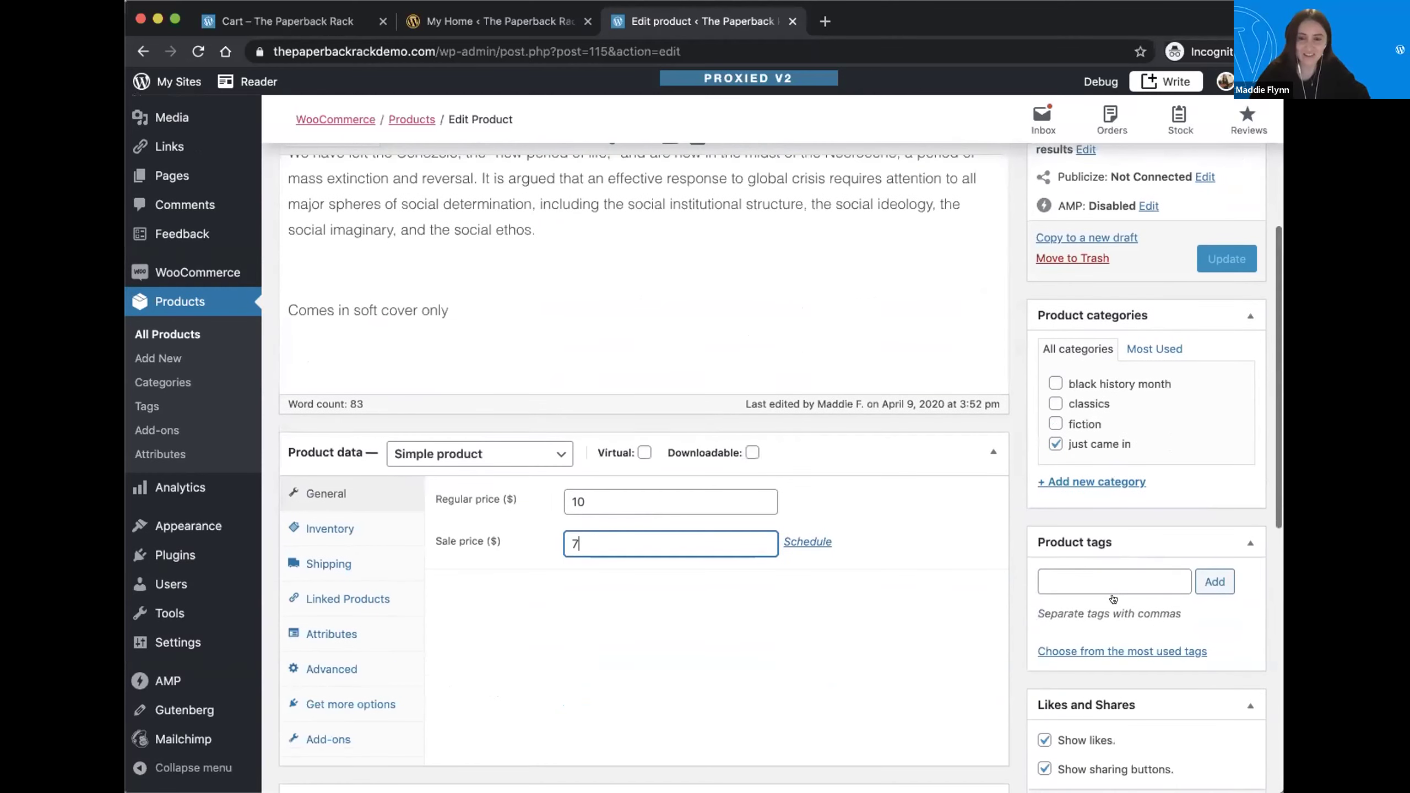
scroll(1114, 598, down, 1)
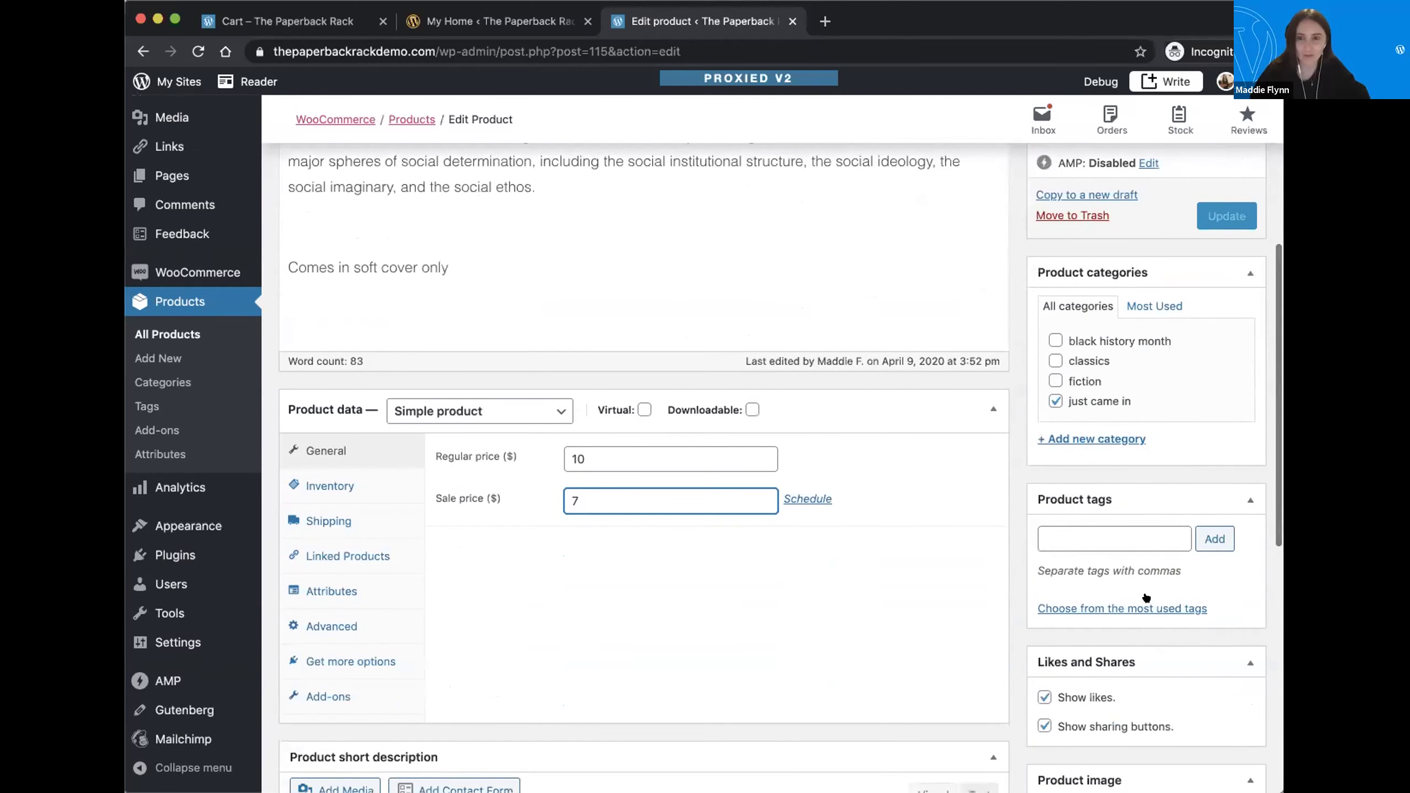
scroll(1147, 598, down, 7)
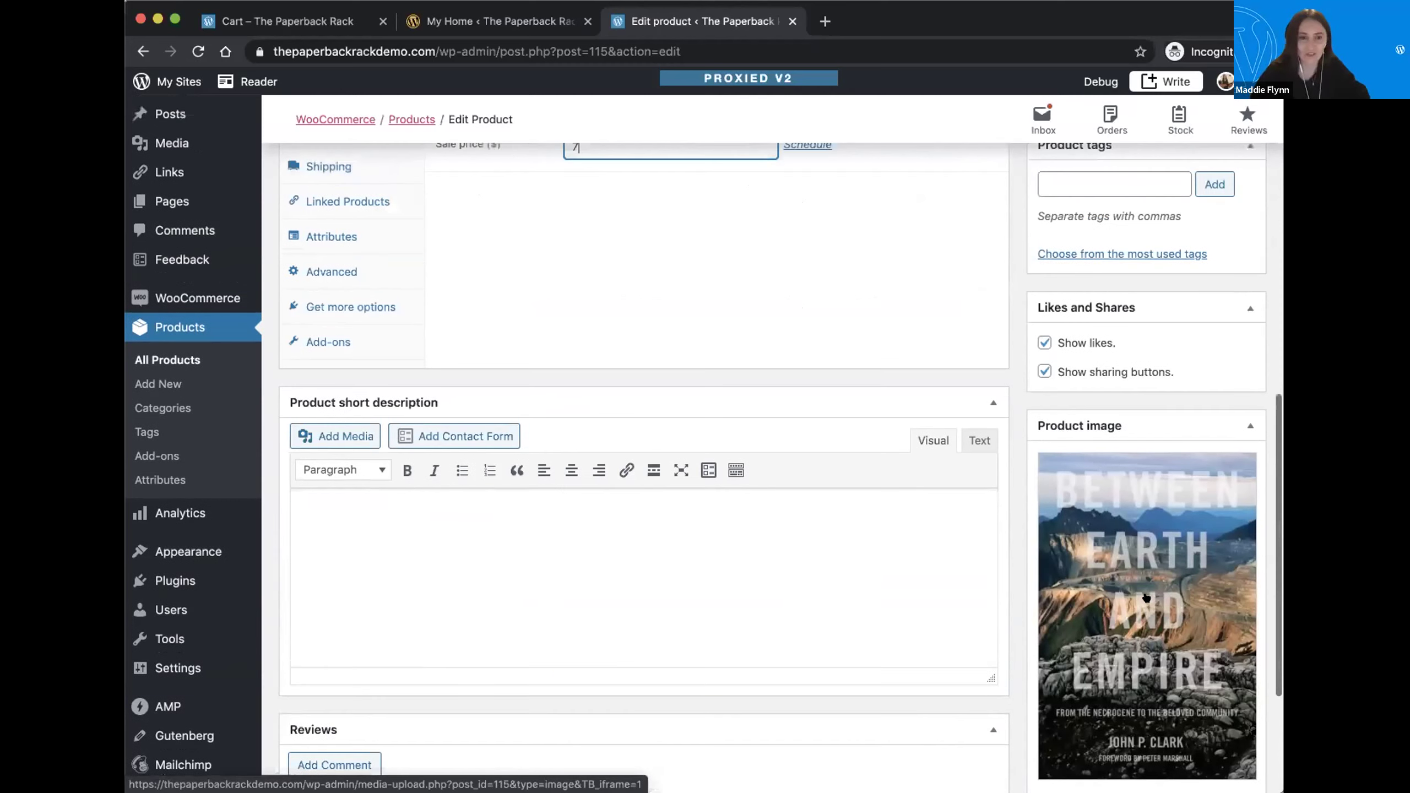
scroll(1147, 598, up, 3)
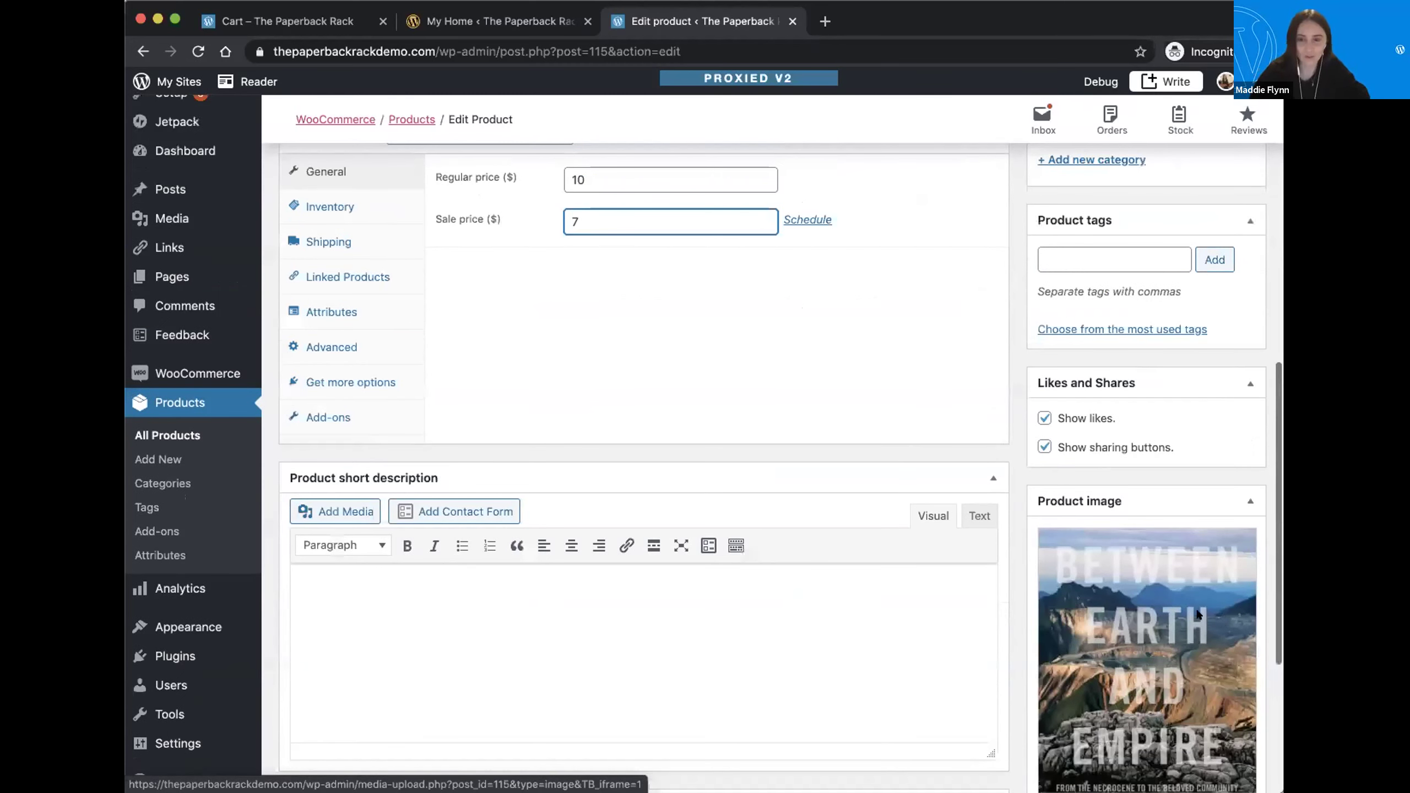
scroll(1214, 606, up, 6)
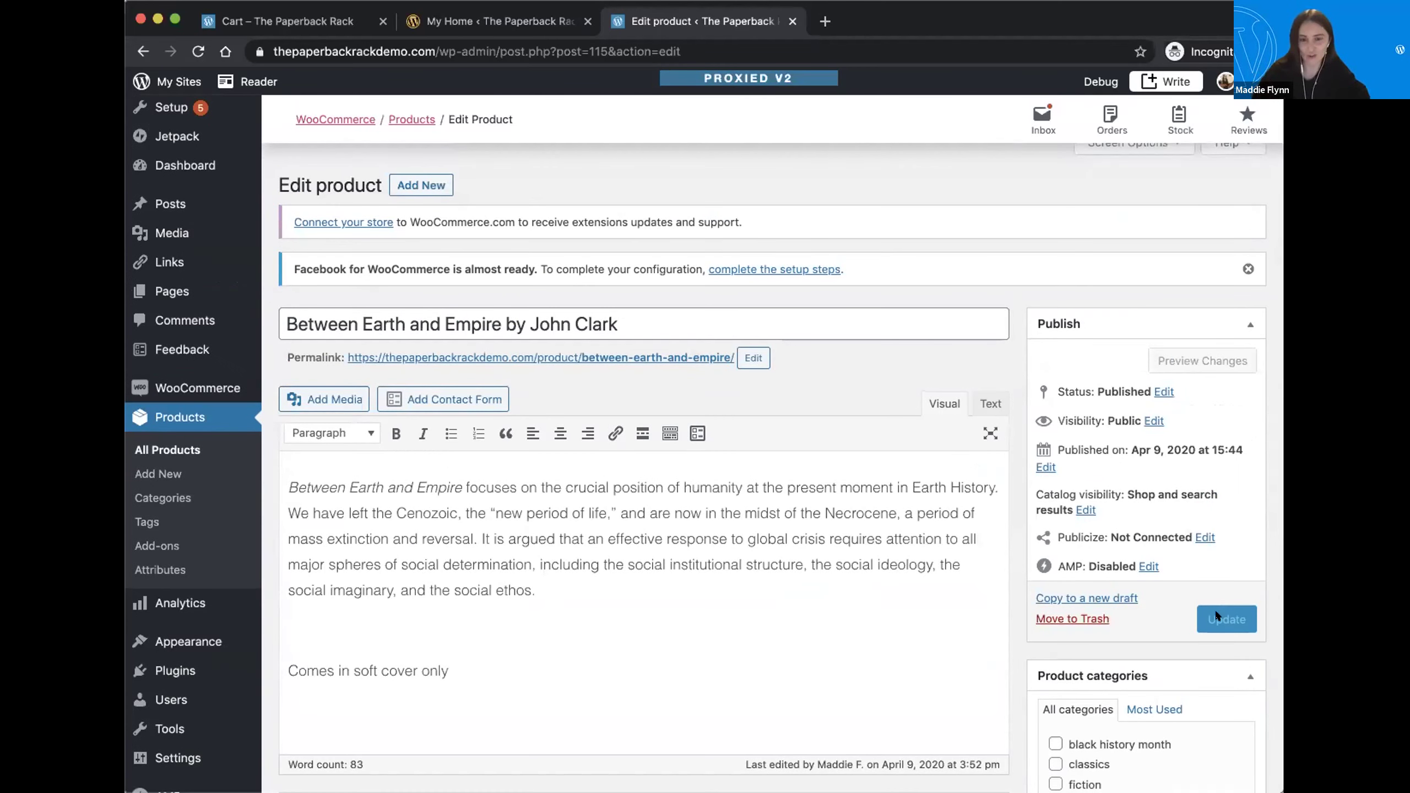
scroll(856, 665, down, 1)
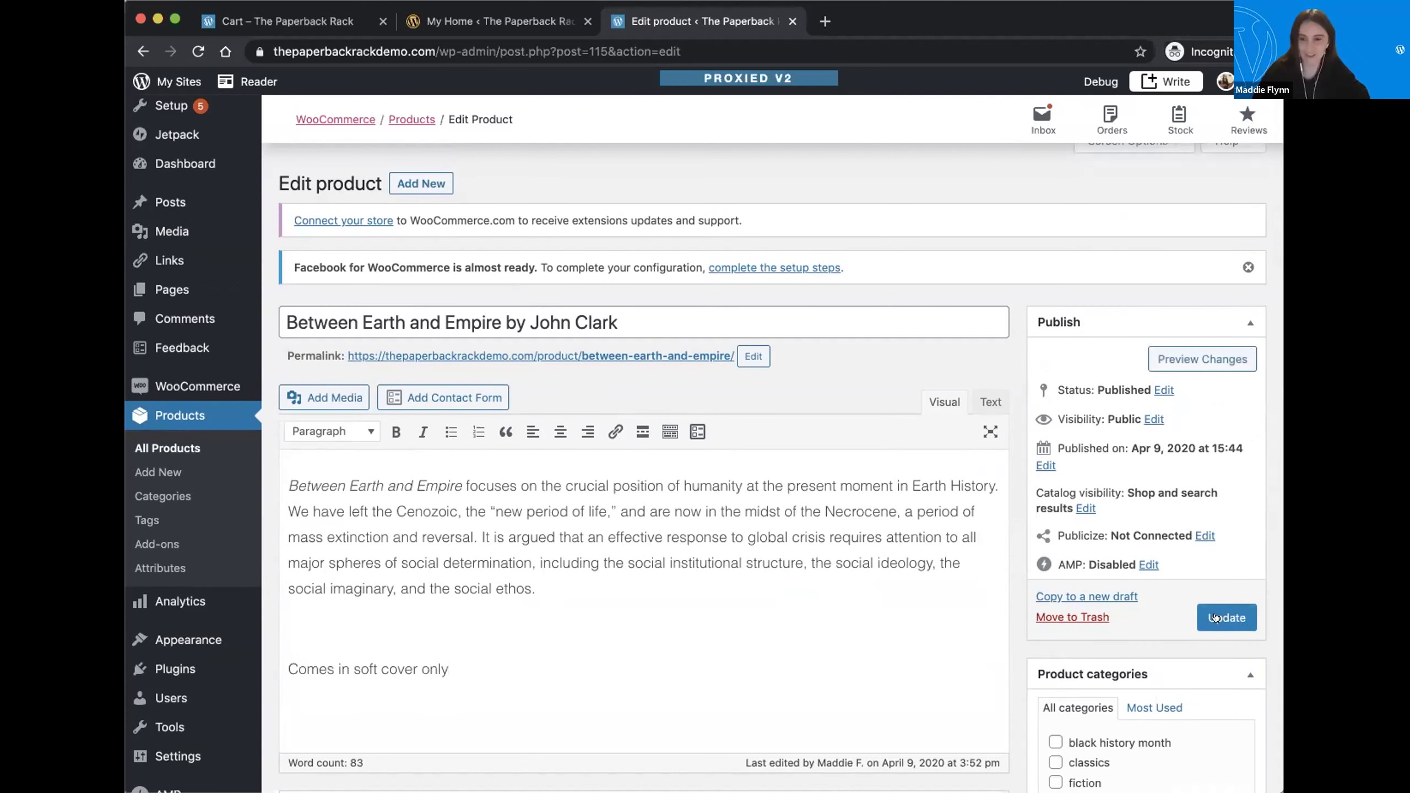
scroll(1208, 614, down, 1)
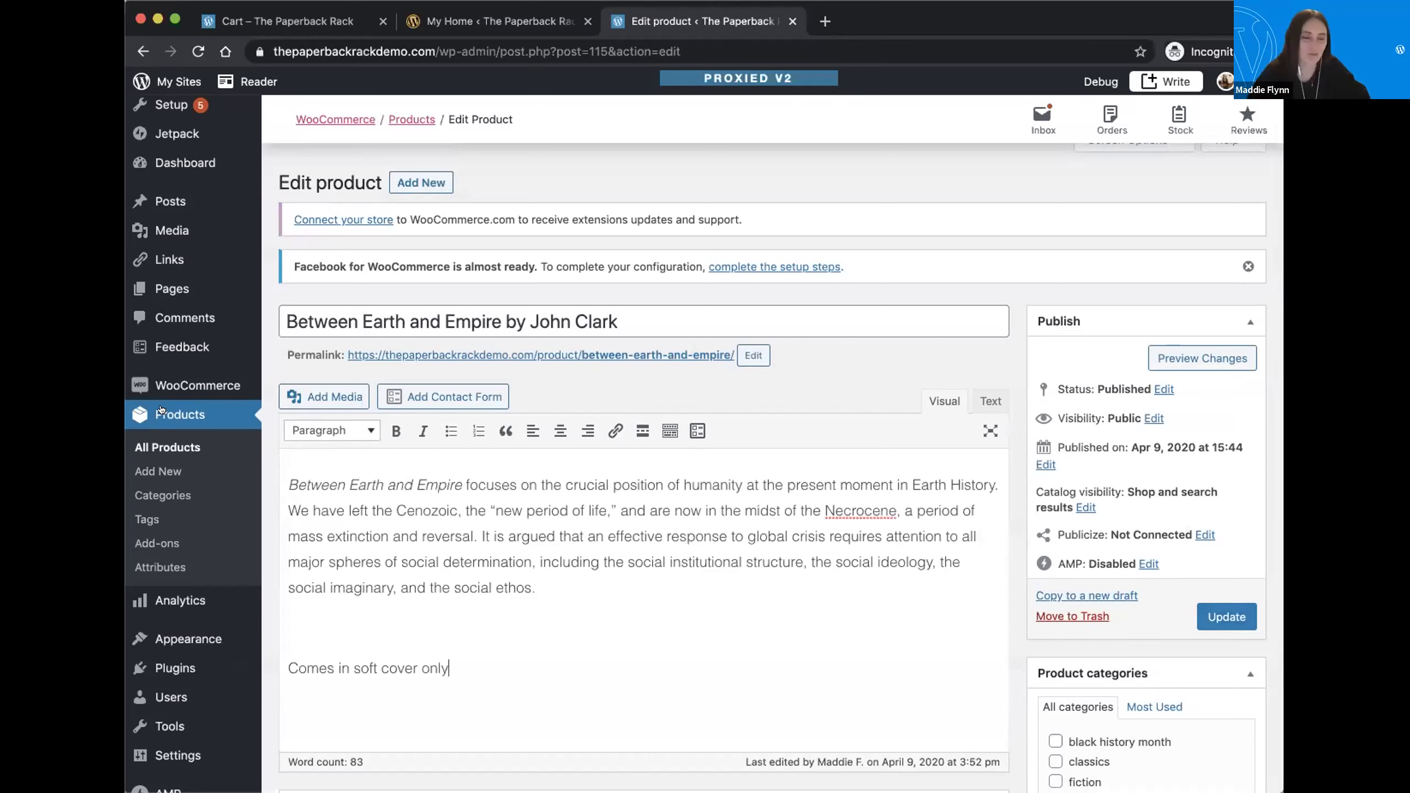
Step: Return to the full product list, open the Jurassic Park product, and review its description and variable product data
click(165, 442)
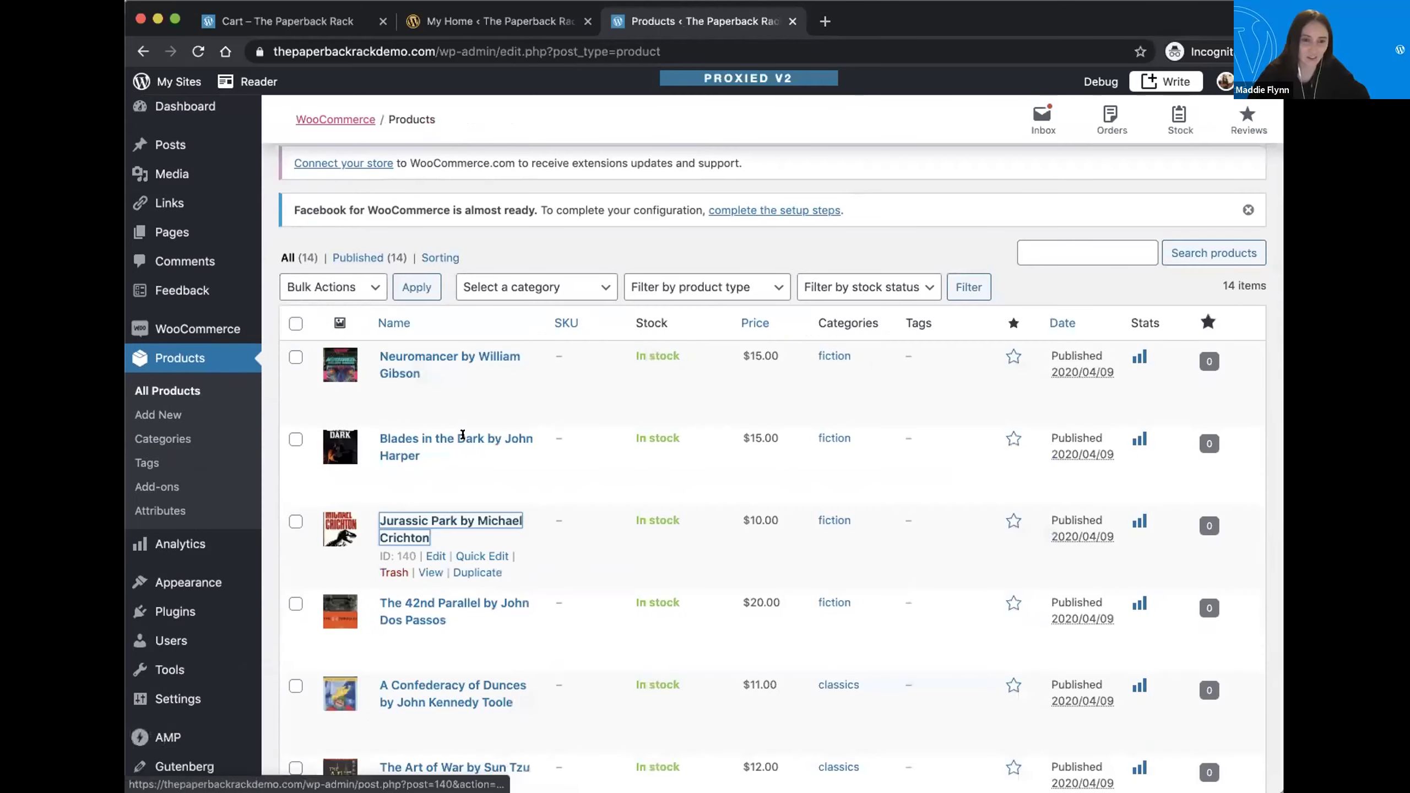
click(450, 529)
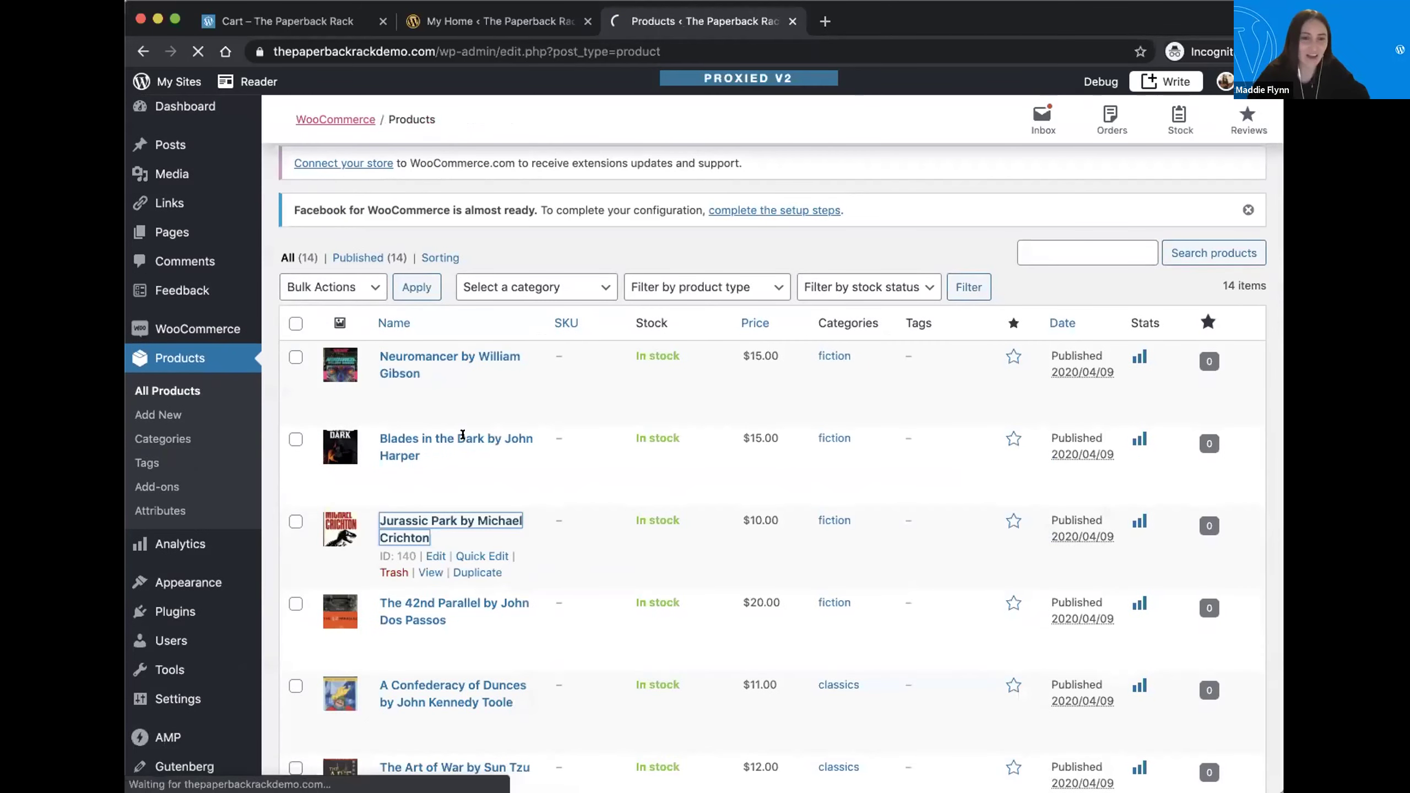
scroll(457, 419, down, 2)
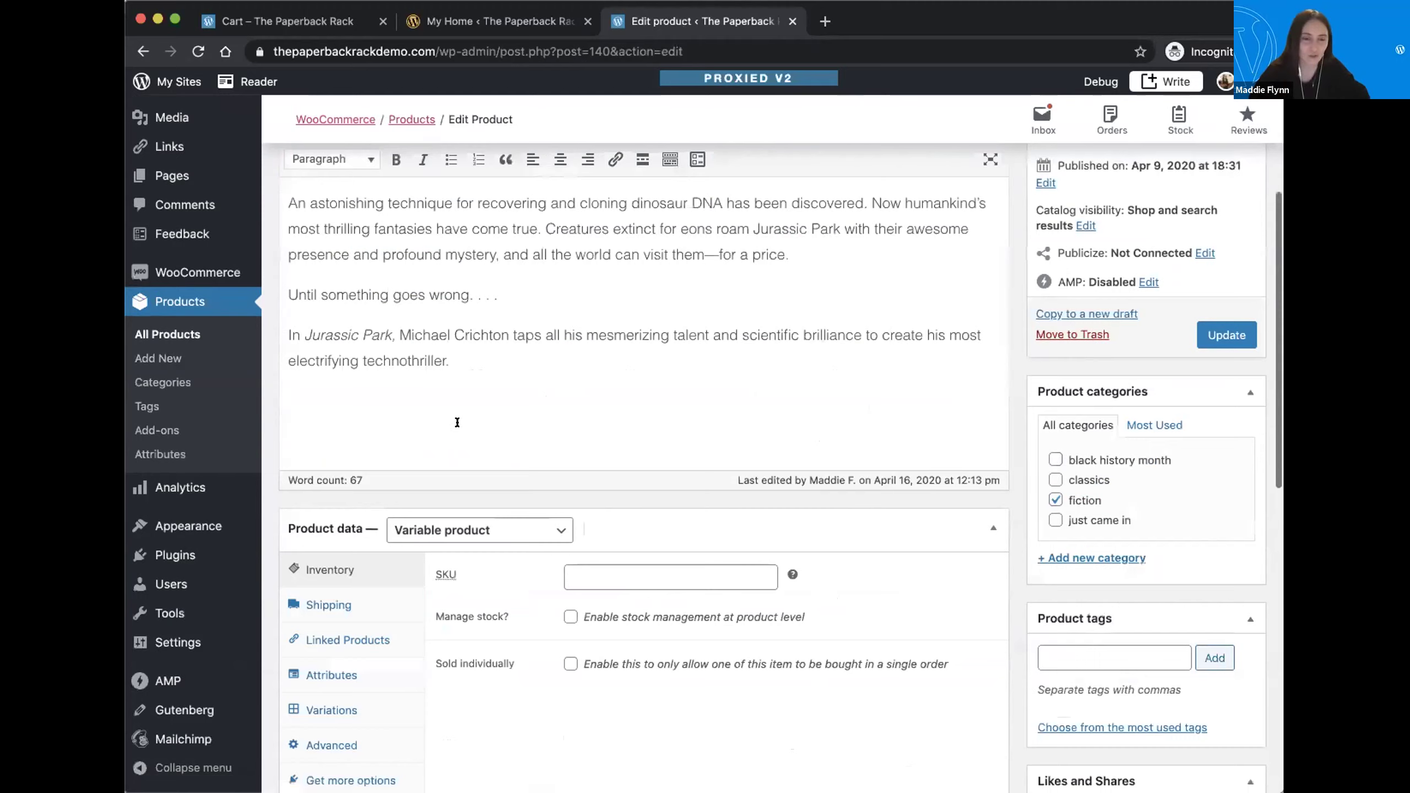
scroll(457, 423, up, 5)
scroll(457, 422, down, 2)
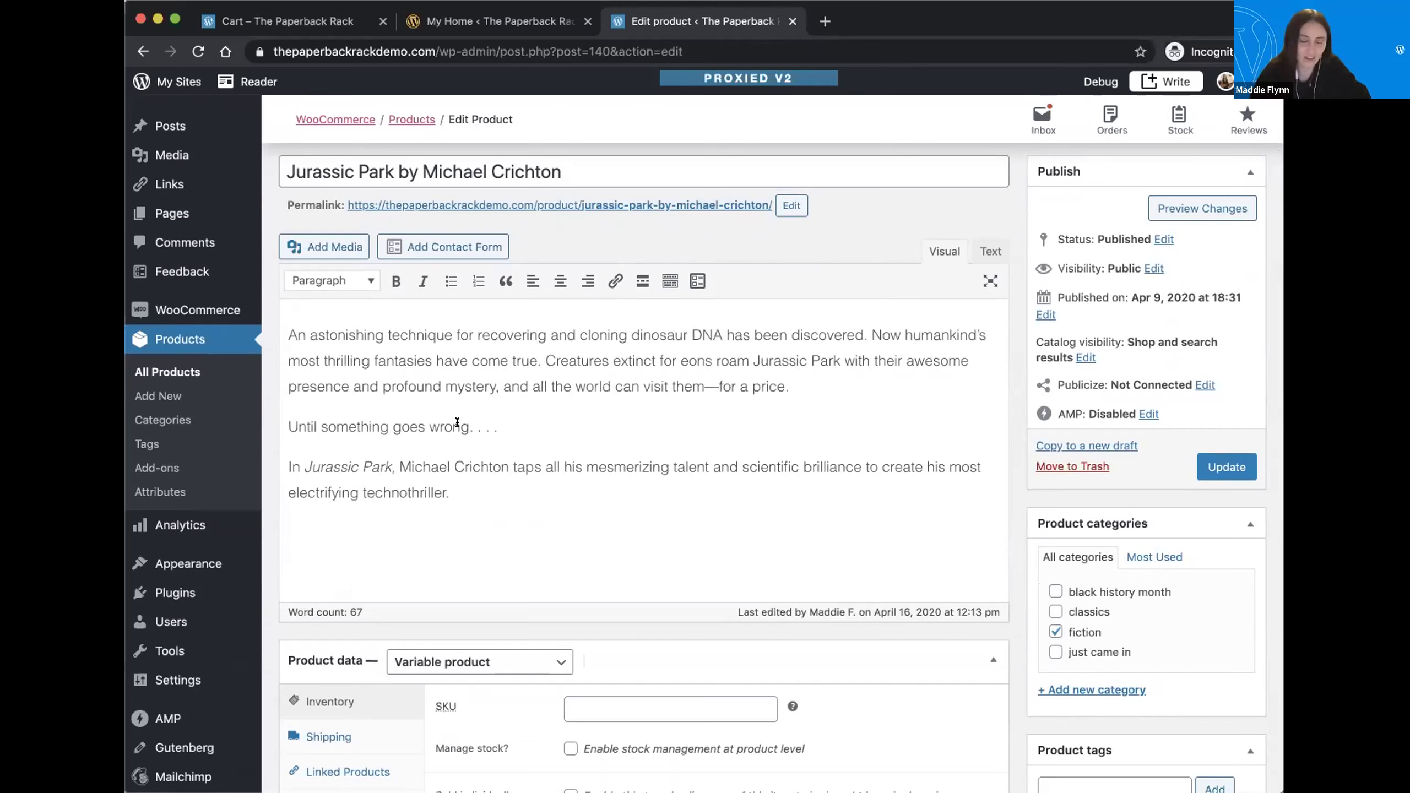
scroll(457, 423, down, 5)
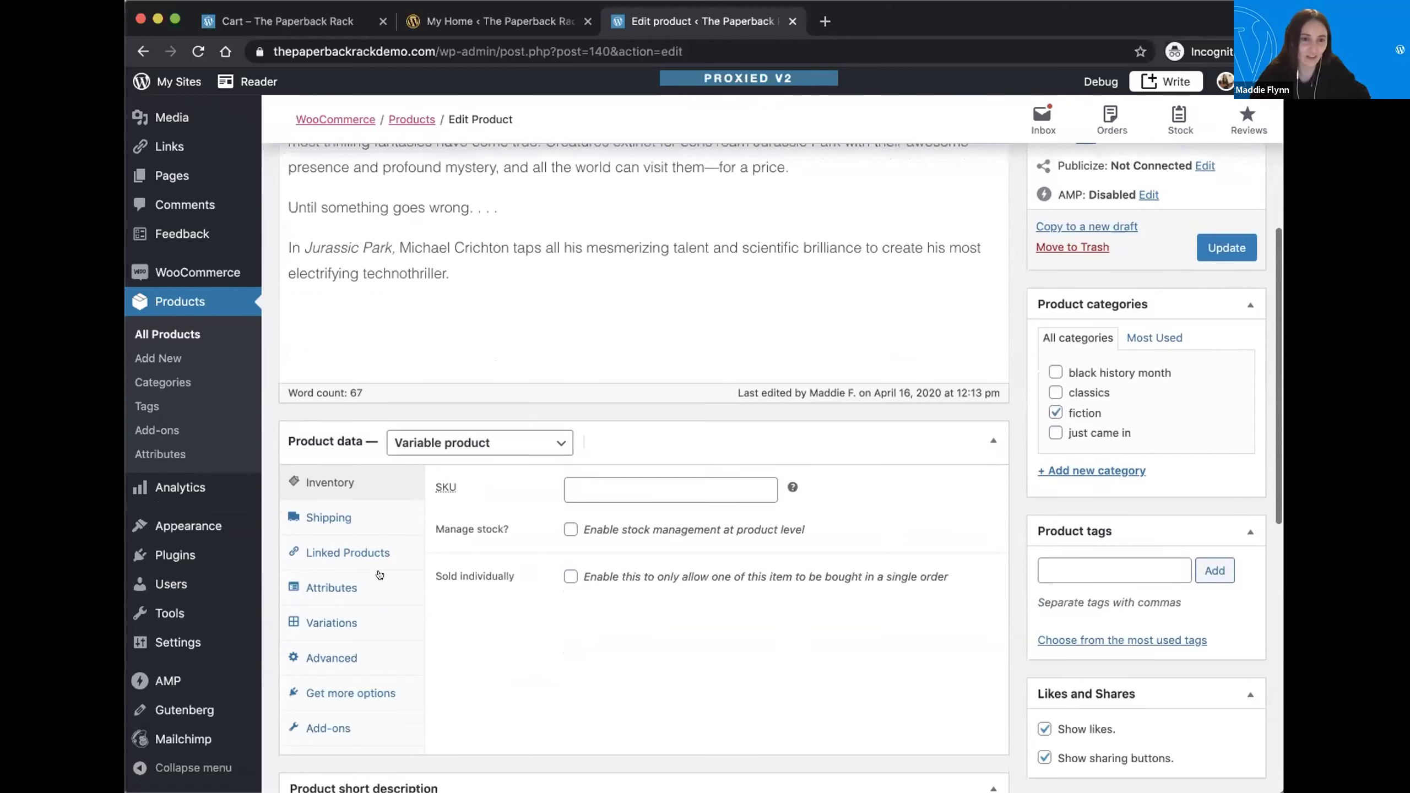
Step: Show Jurassic Park's product attributes and expand the Version attribute to inspect its name and values
click(356, 587)
click(942, 508)
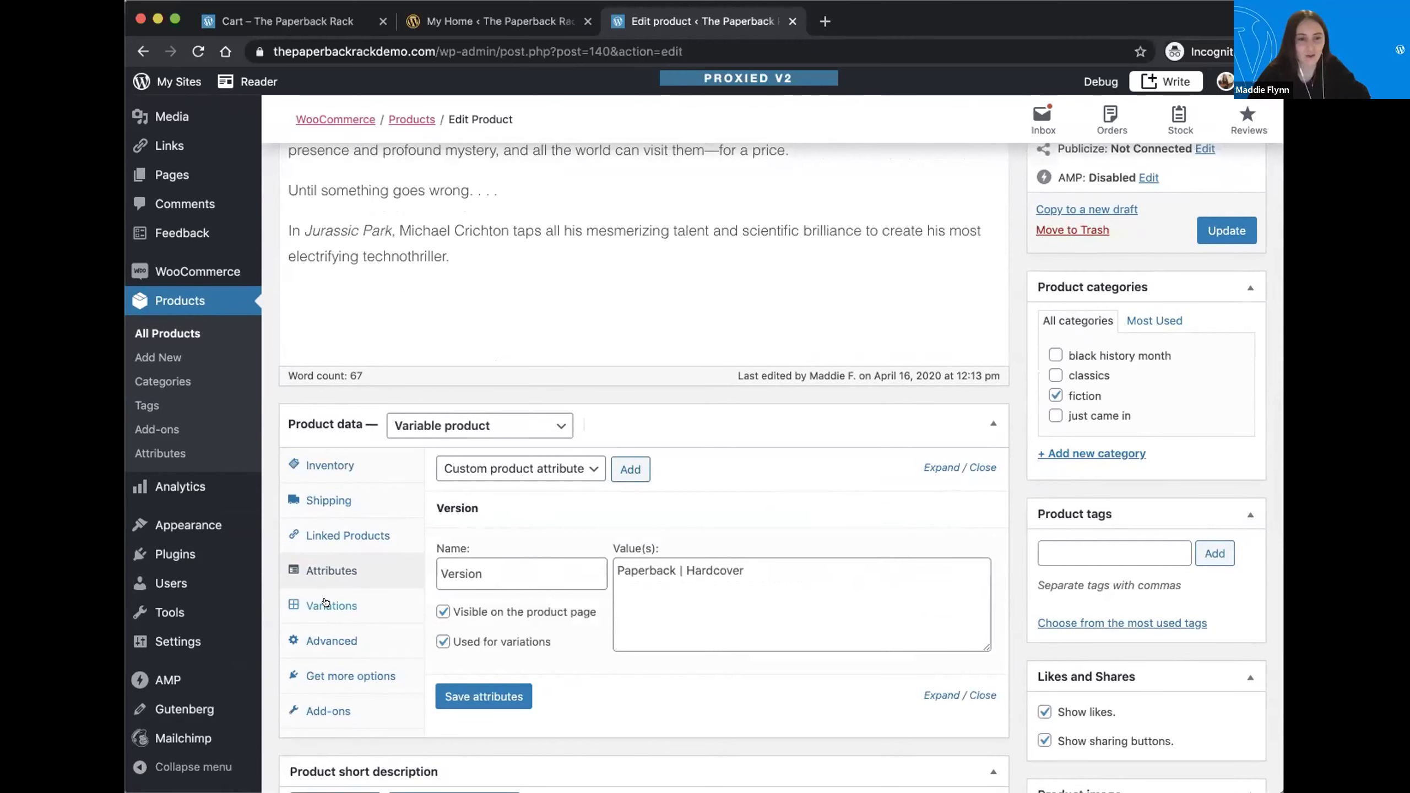
scroll(500, 561, down, 2)
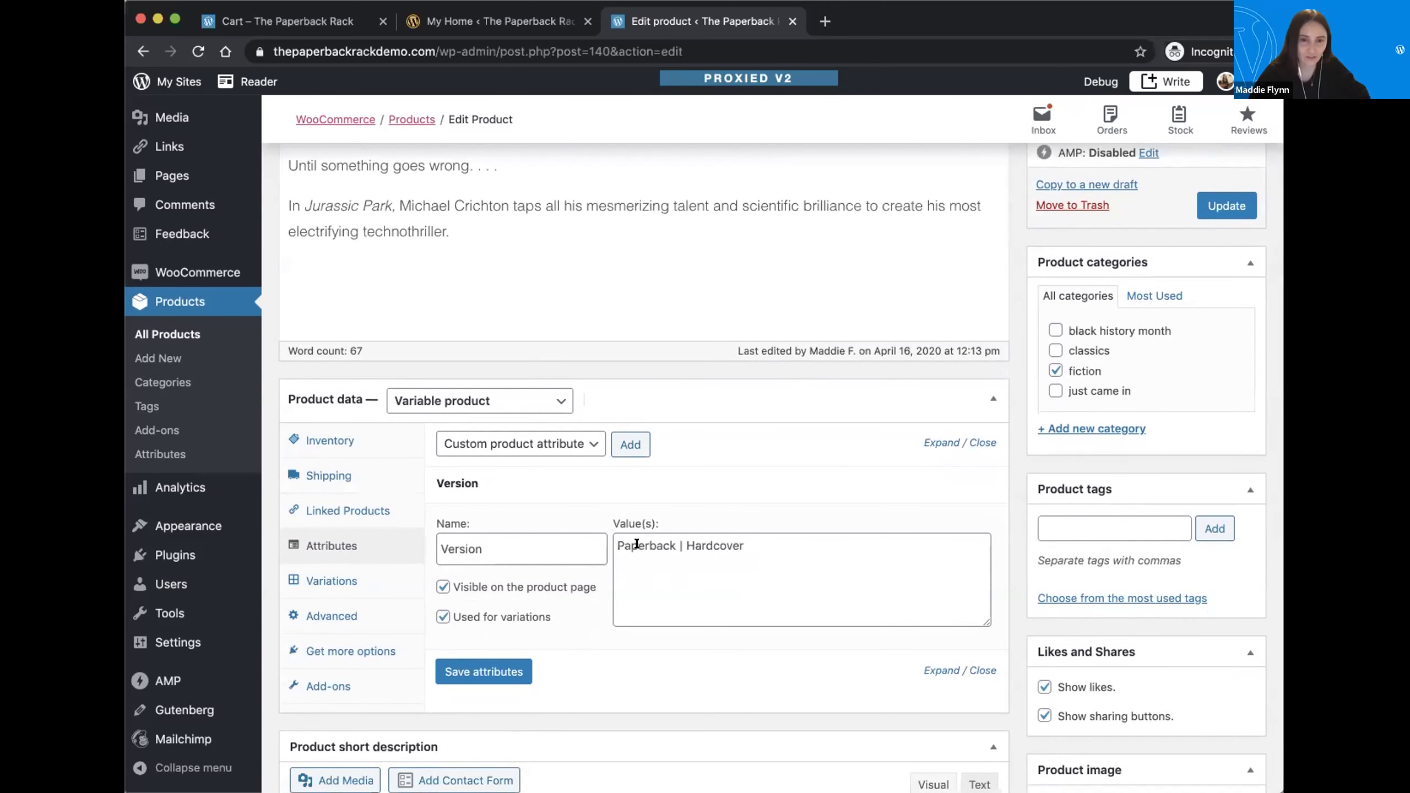
Step: Rename the Version attribute as Color and replace its values with Purple | Blue | Green
double_click(487, 540)
text(Color)
scroll(641, 531, down, 1)
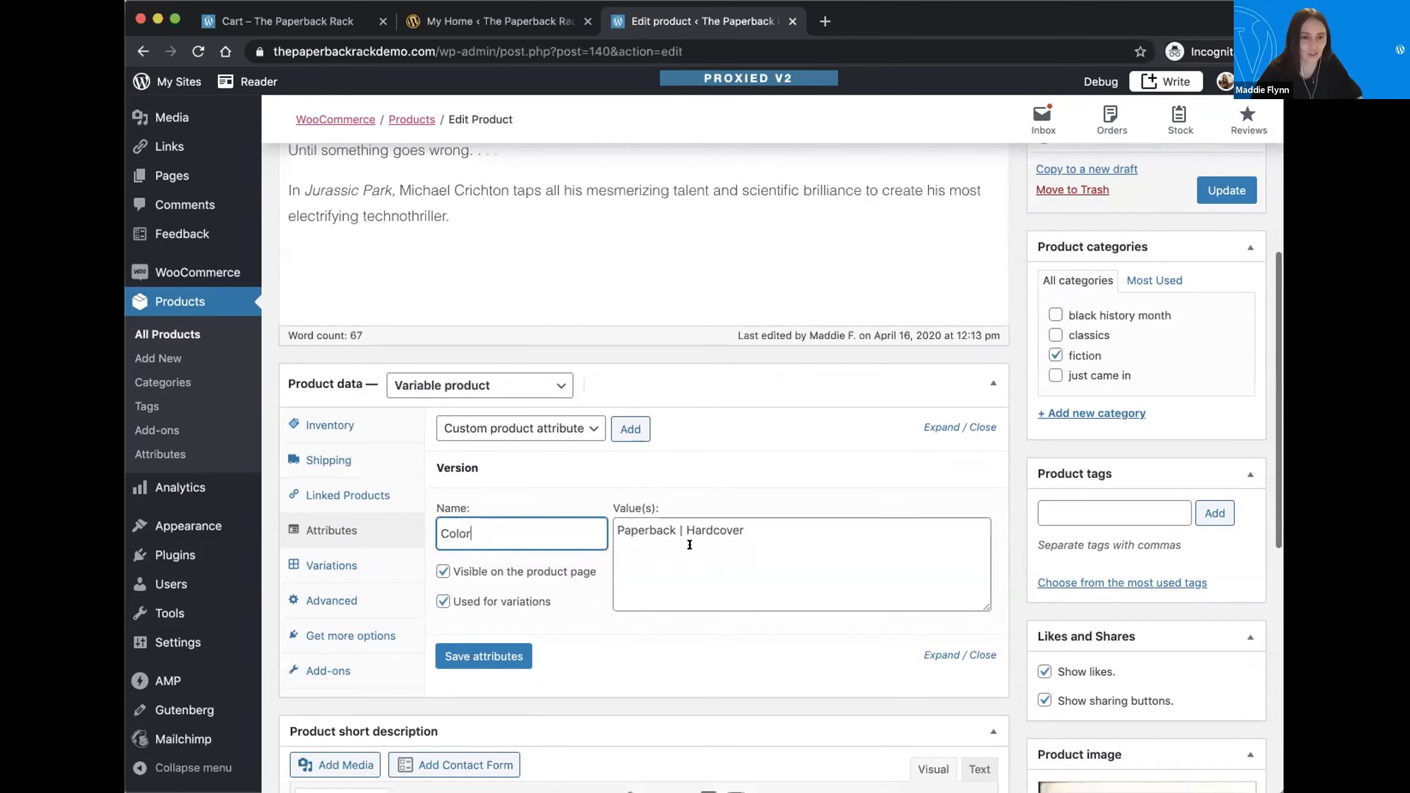
click(642, 531)
key(alt+shift+Left)
key(alt+shift+Left)
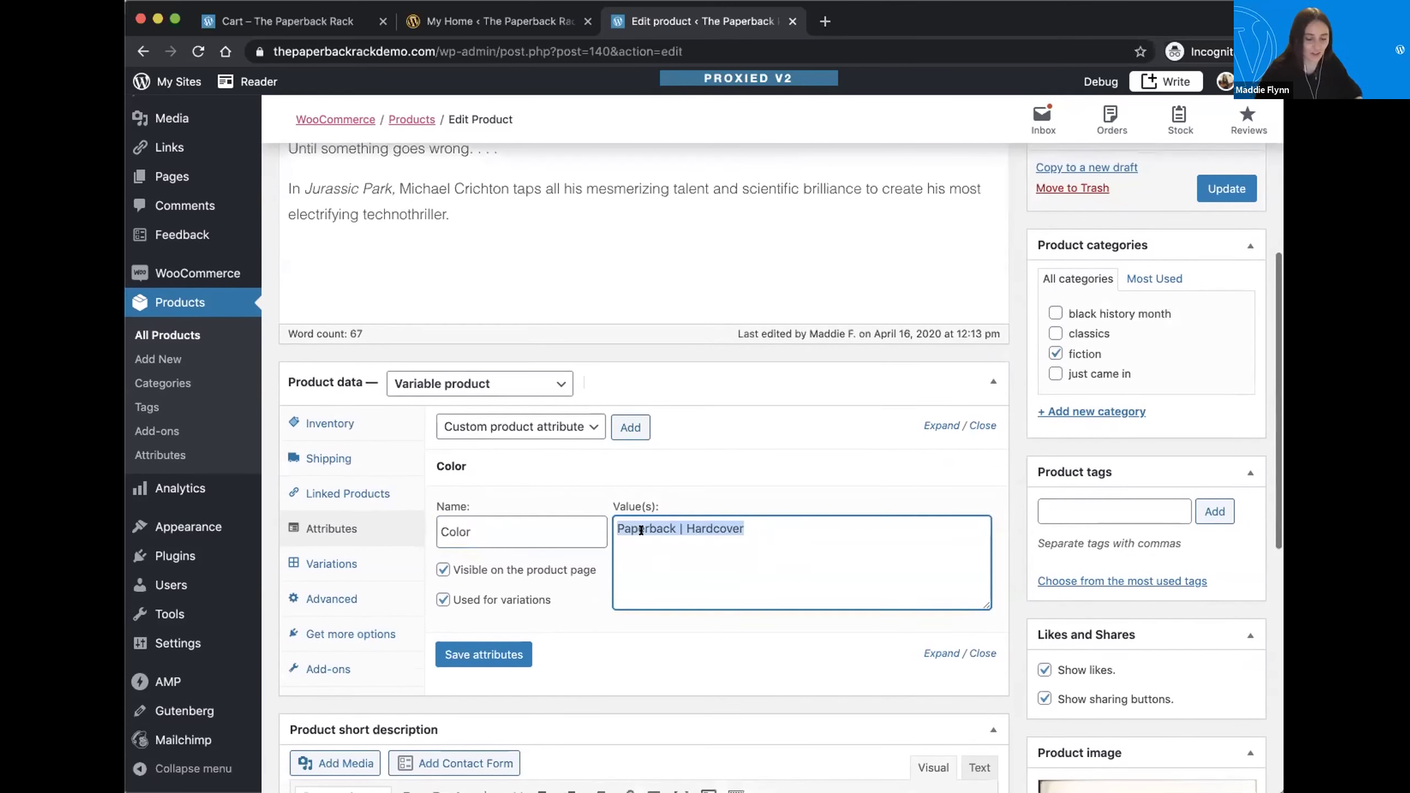
text(Purple | )
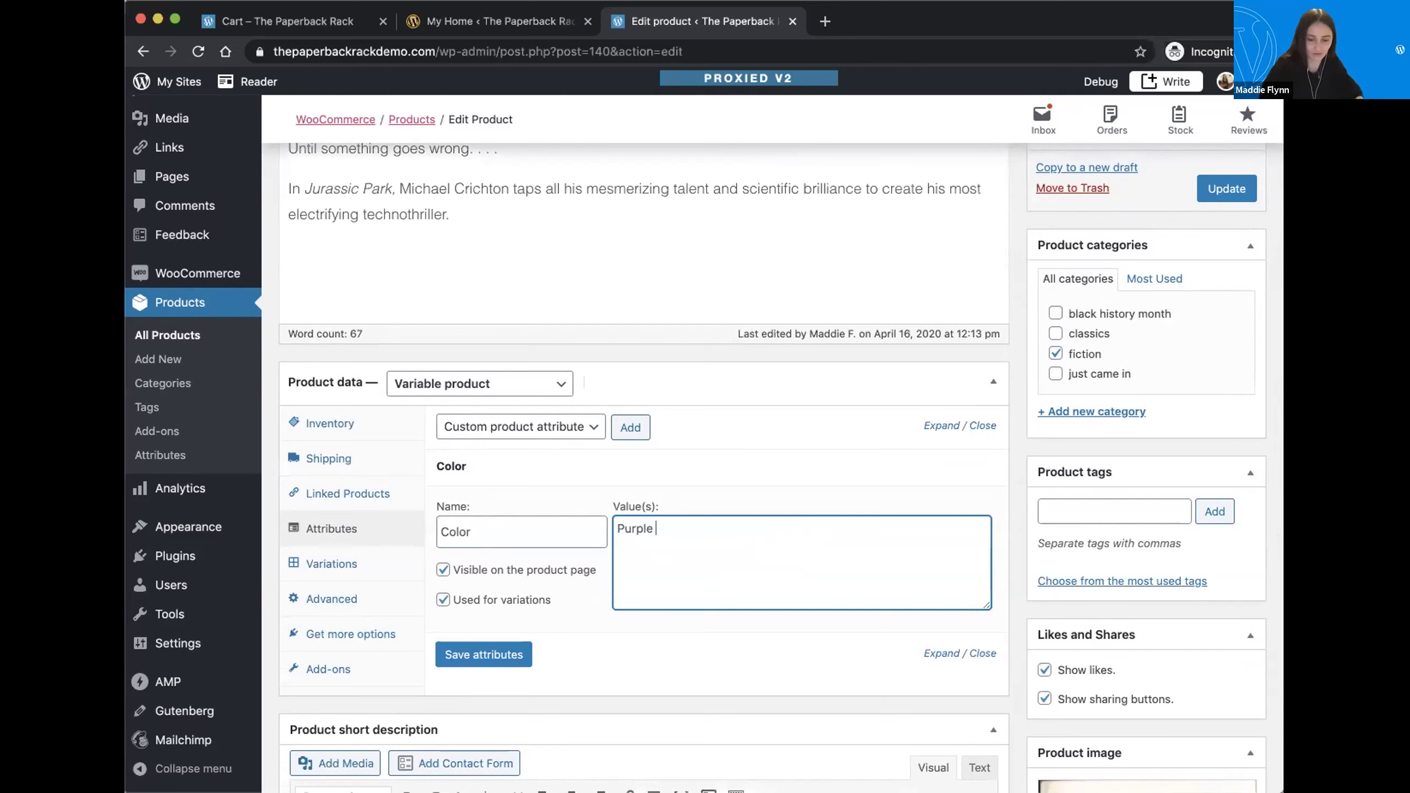
text(Blue | )
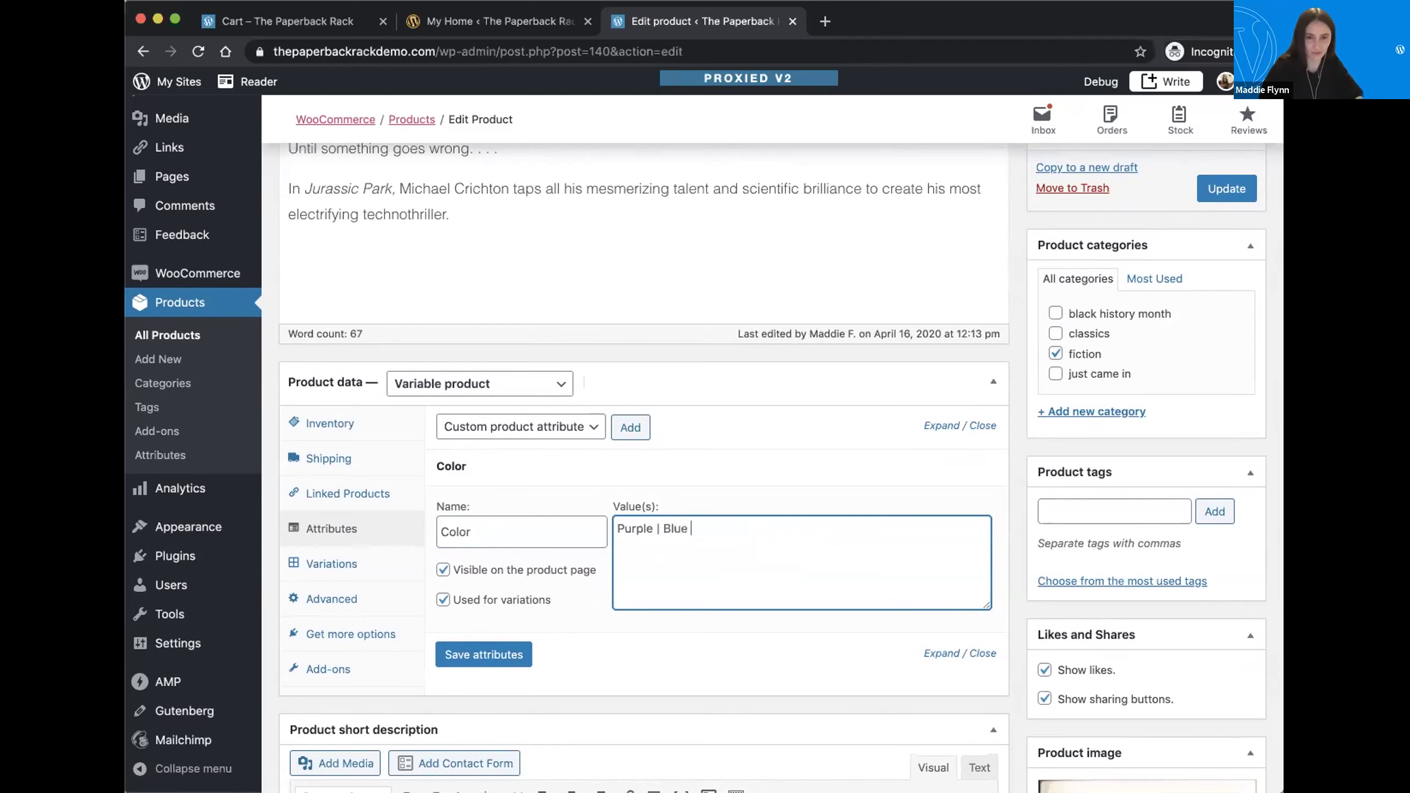
text(Green)
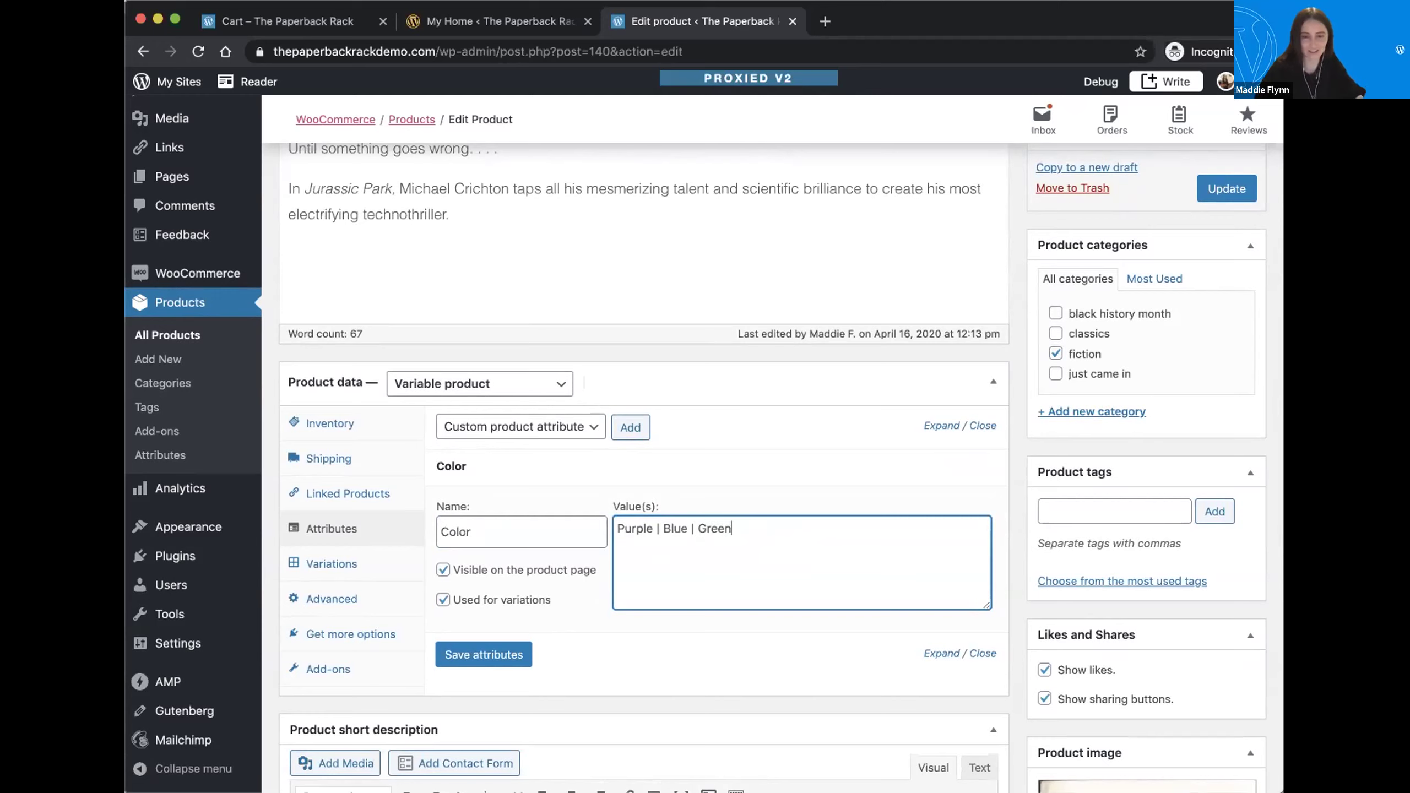
Step: Rename the Color attribute as Size and replace its values with S, M and L
click(503, 528)
double_click(504, 528)
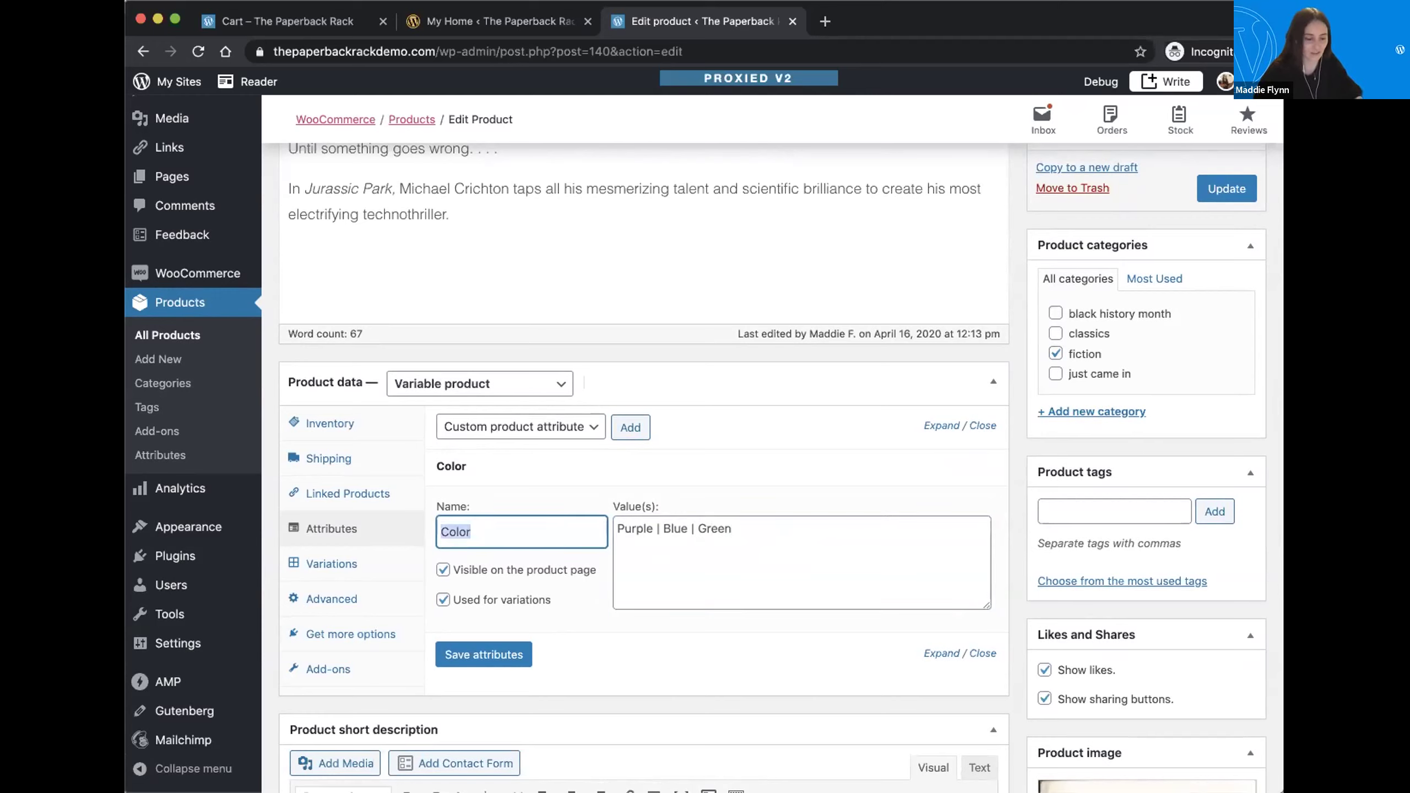
text(Size)
click(634, 530)
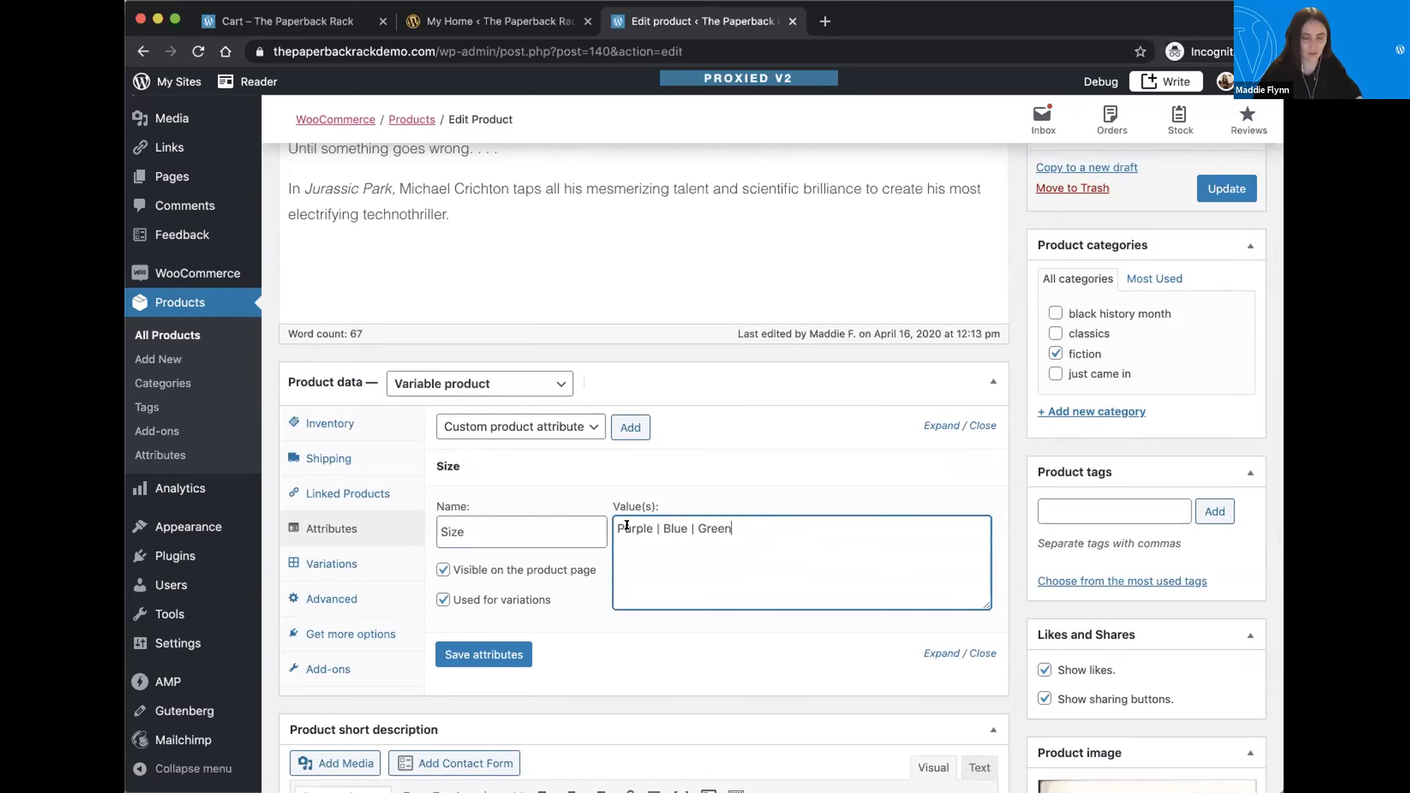
double_click(635, 529)
text(S)
double_click(644, 528)
text(M)
double_click(667, 527)
text(L)
Step: Restore the attribute's name to Version and its values to Paperback | Hardcover
click(496, 528)
double_click(495, 528)
text(Version)
drag(675, 543, 617, 529)
text(Pa)
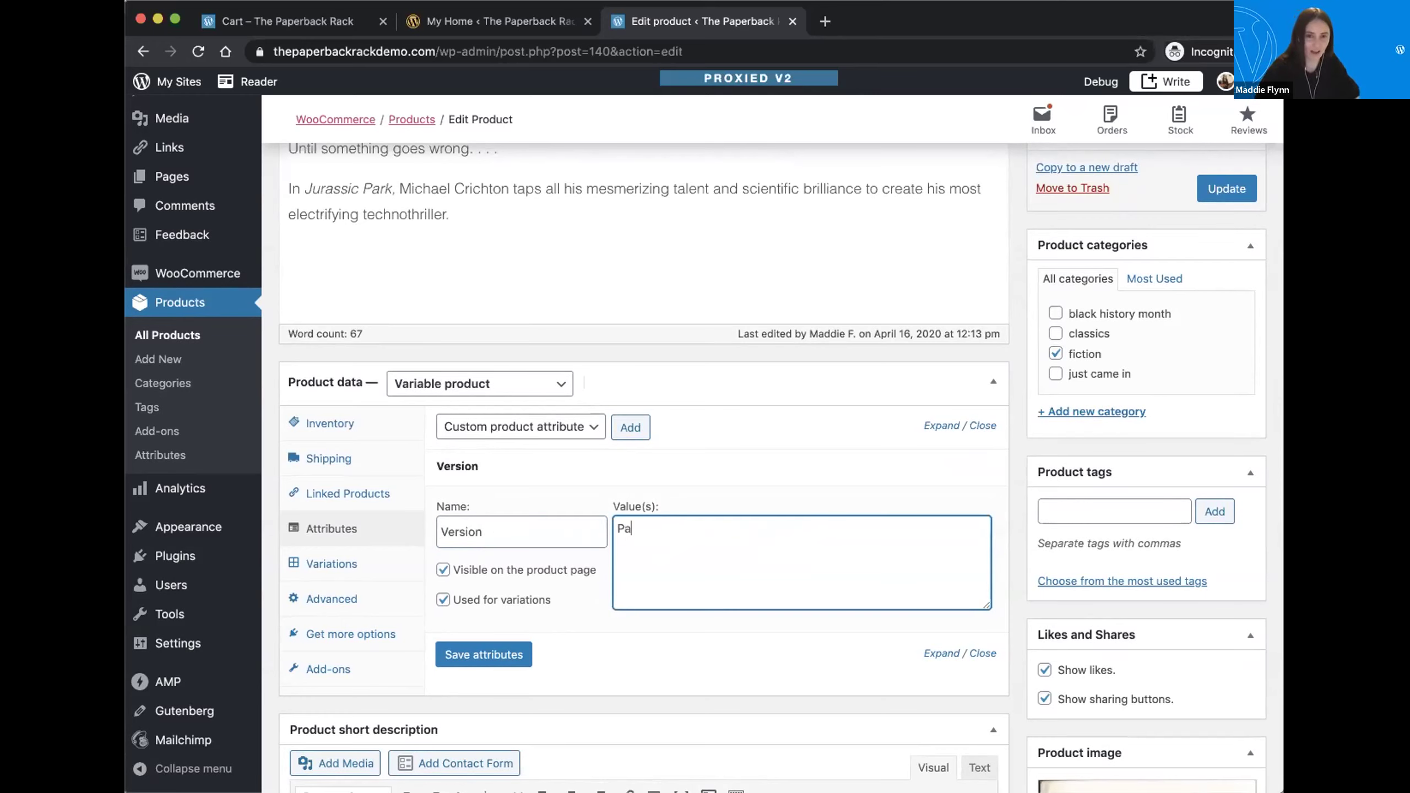
text(perback | Hardcover)
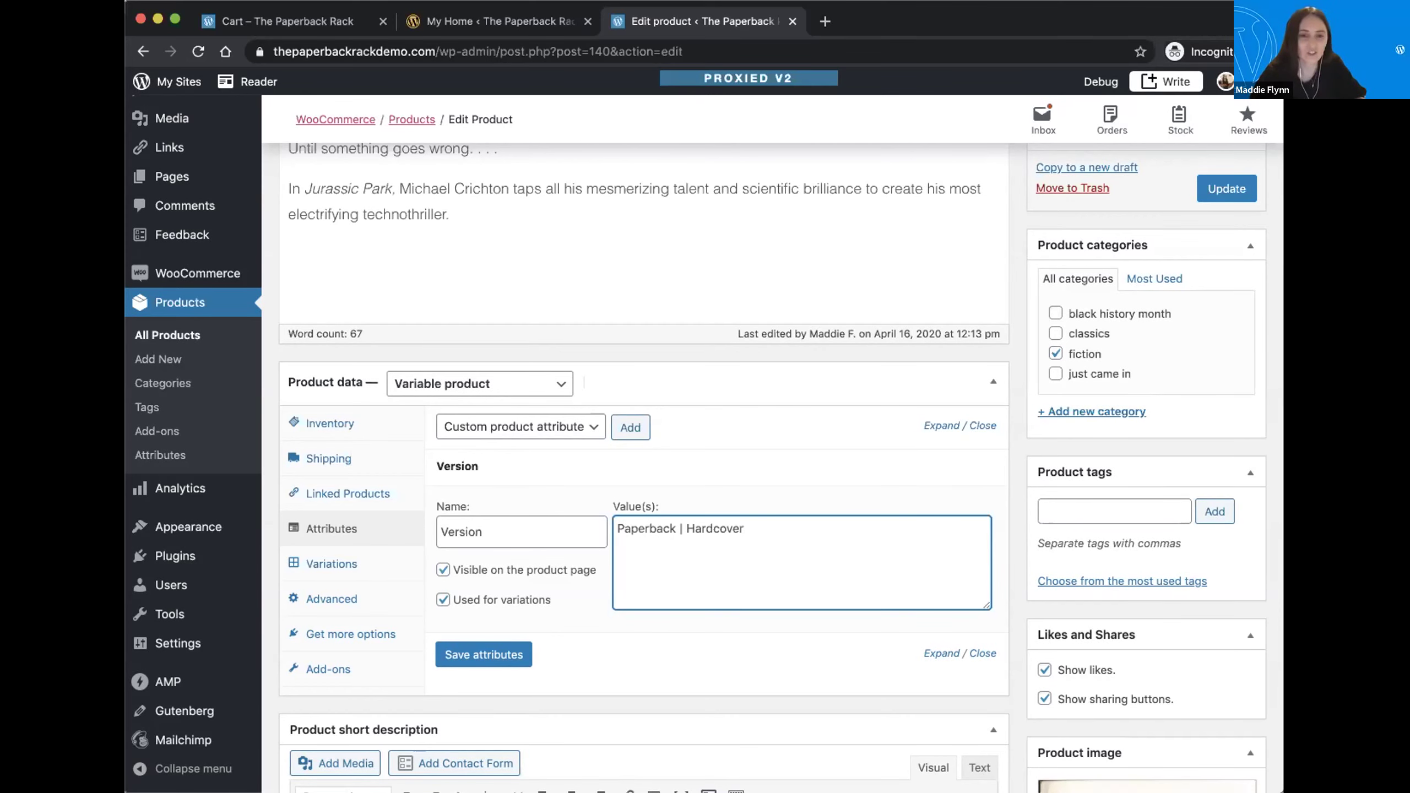
Step: Leave the product editor and open the payment methods in the WooCommerce settings
scroll(742, 483, up, 3)
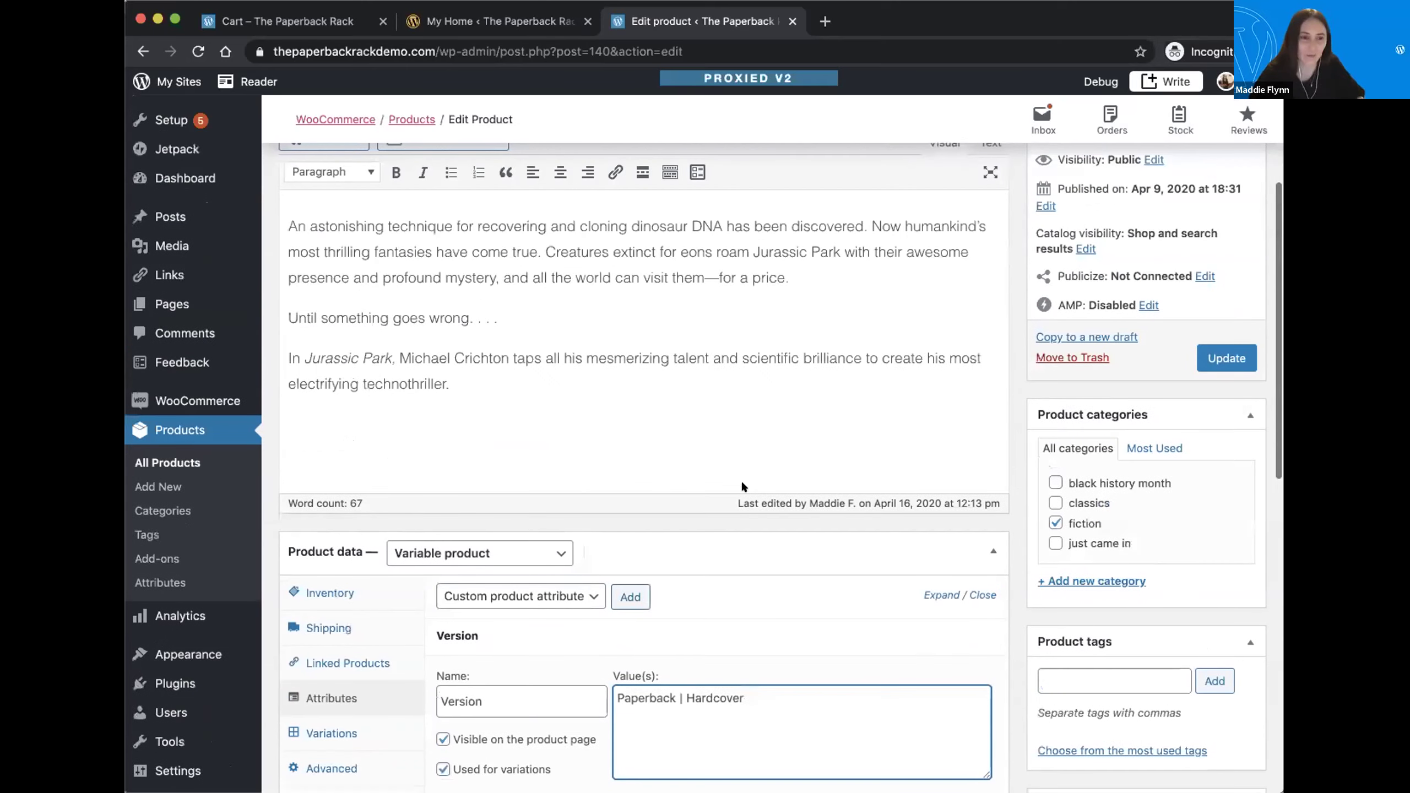
scroll(716, 557, up, 2)
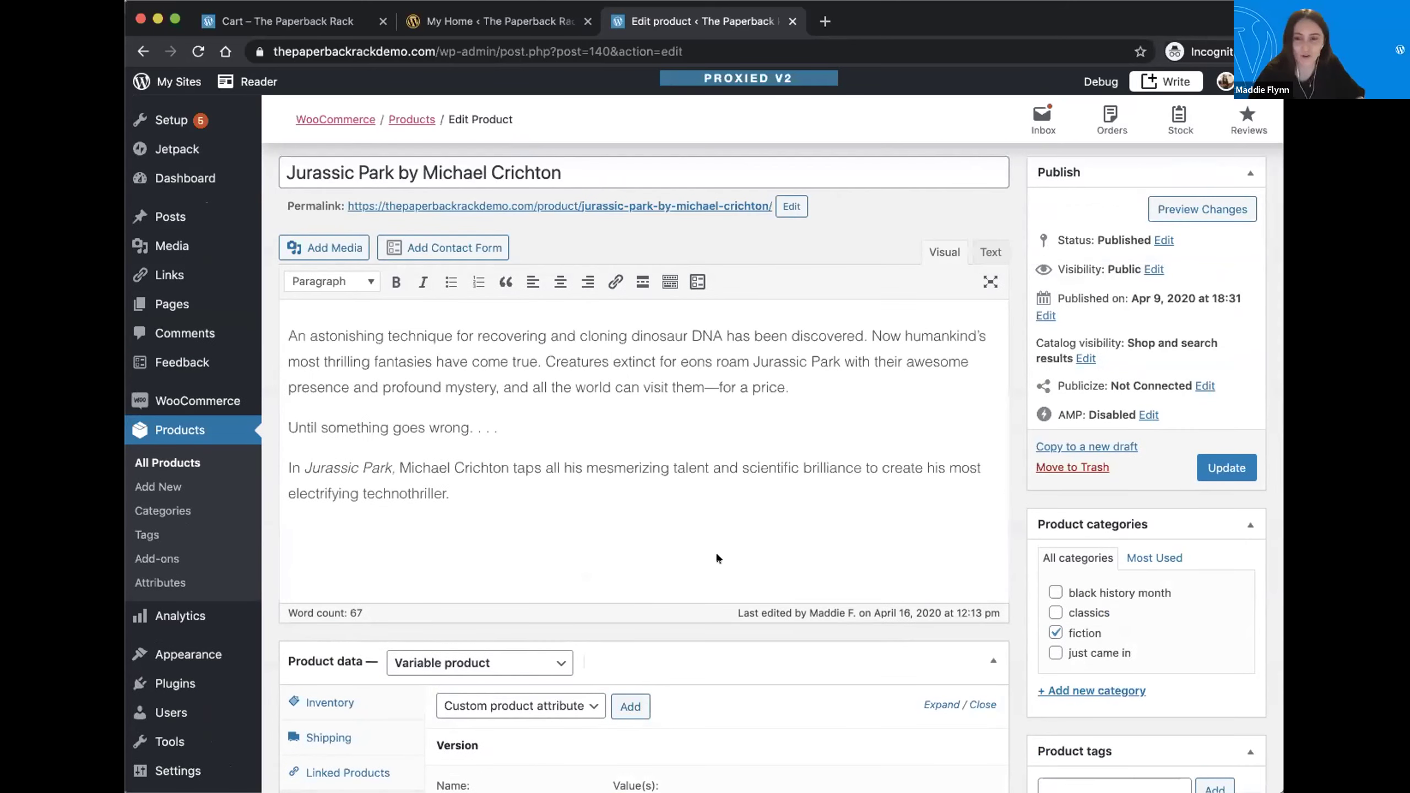
scroll(814, 545, down, 2)
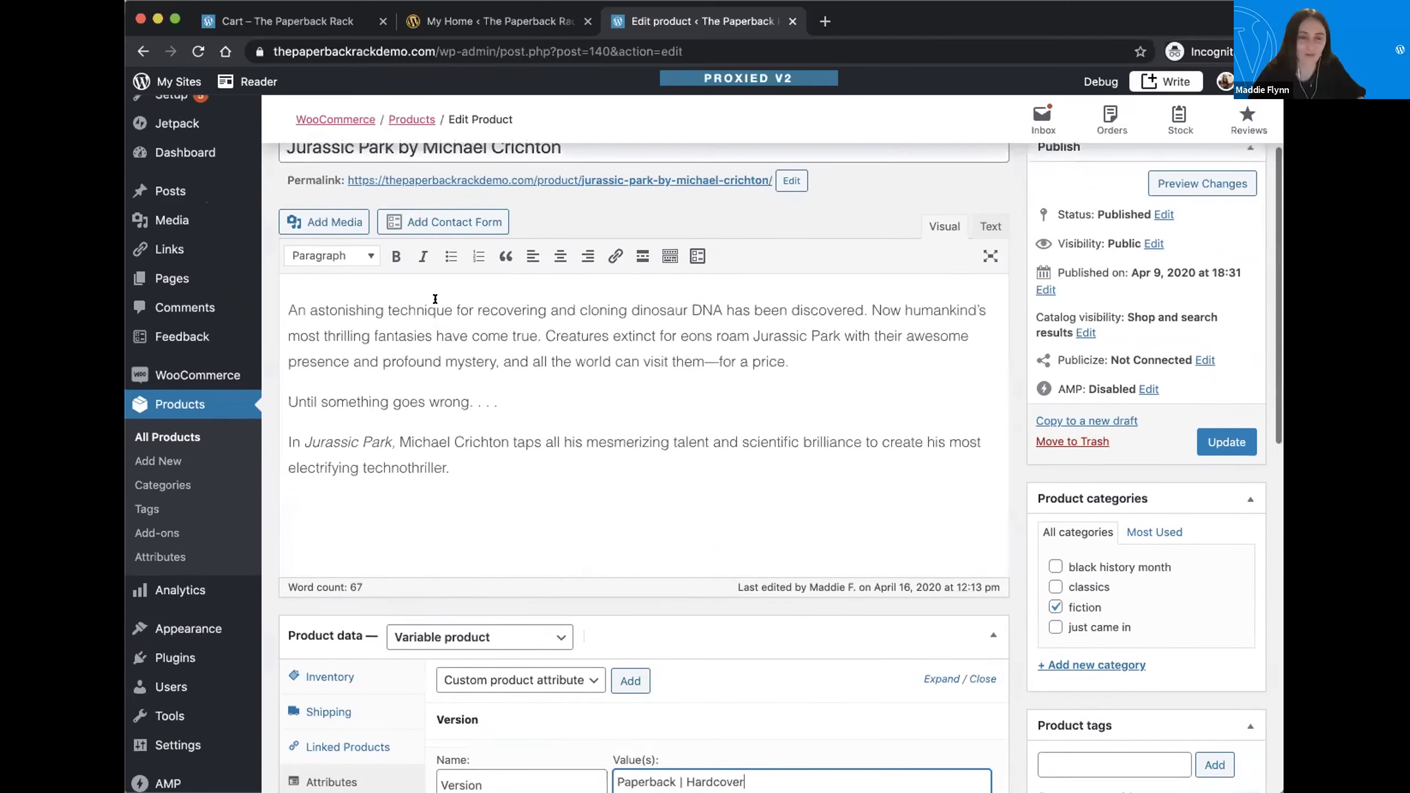
scroll(551, 417, up, 3)
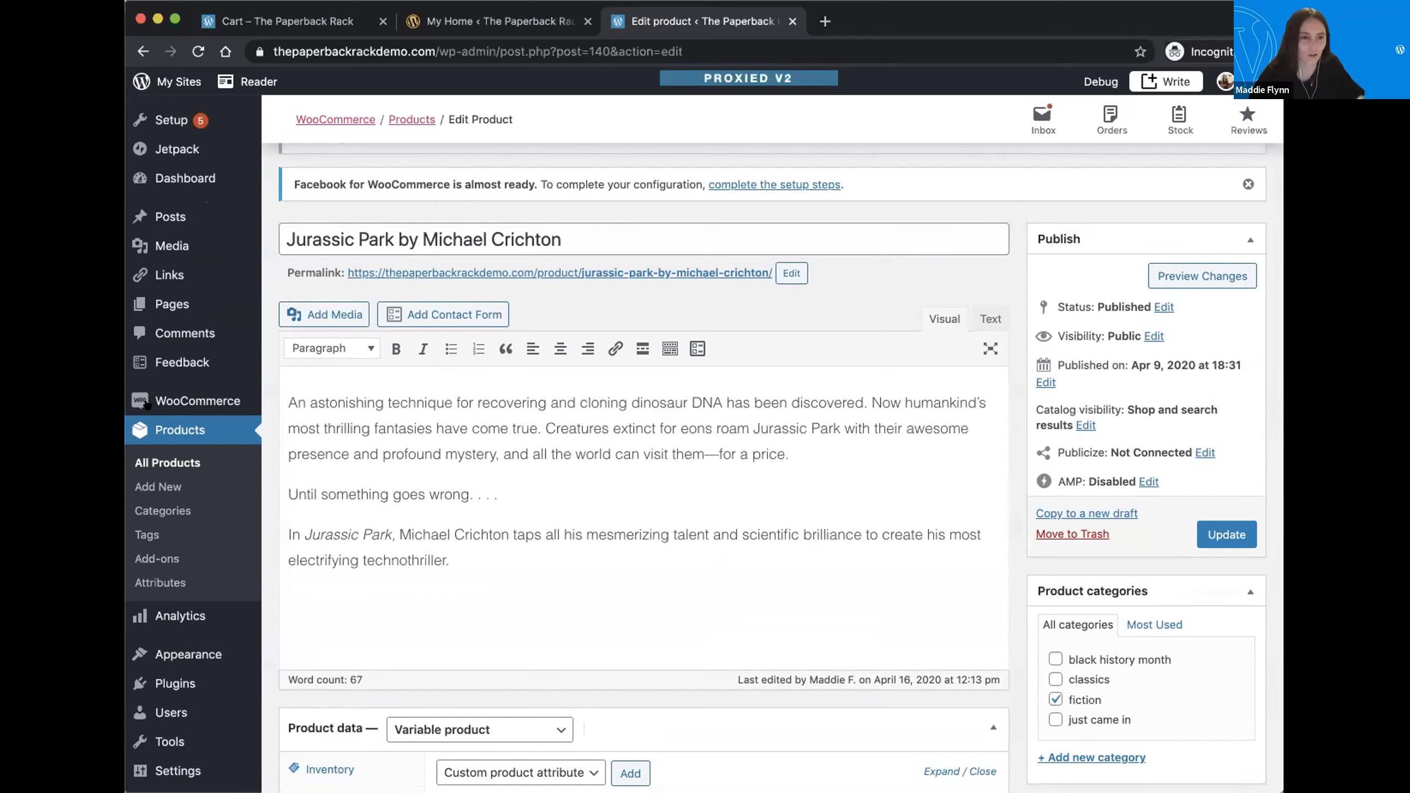
click(204, 395)
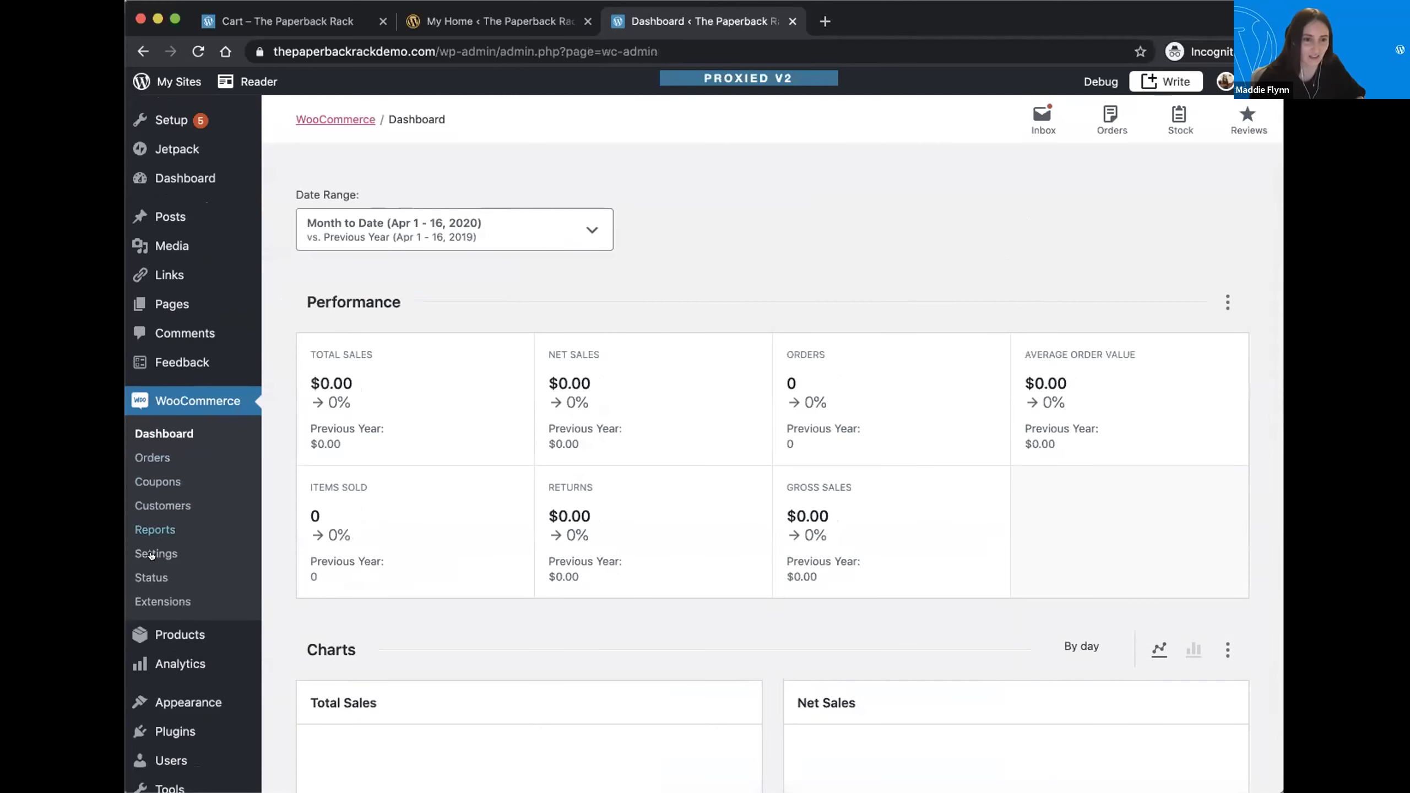
click(151, 556)
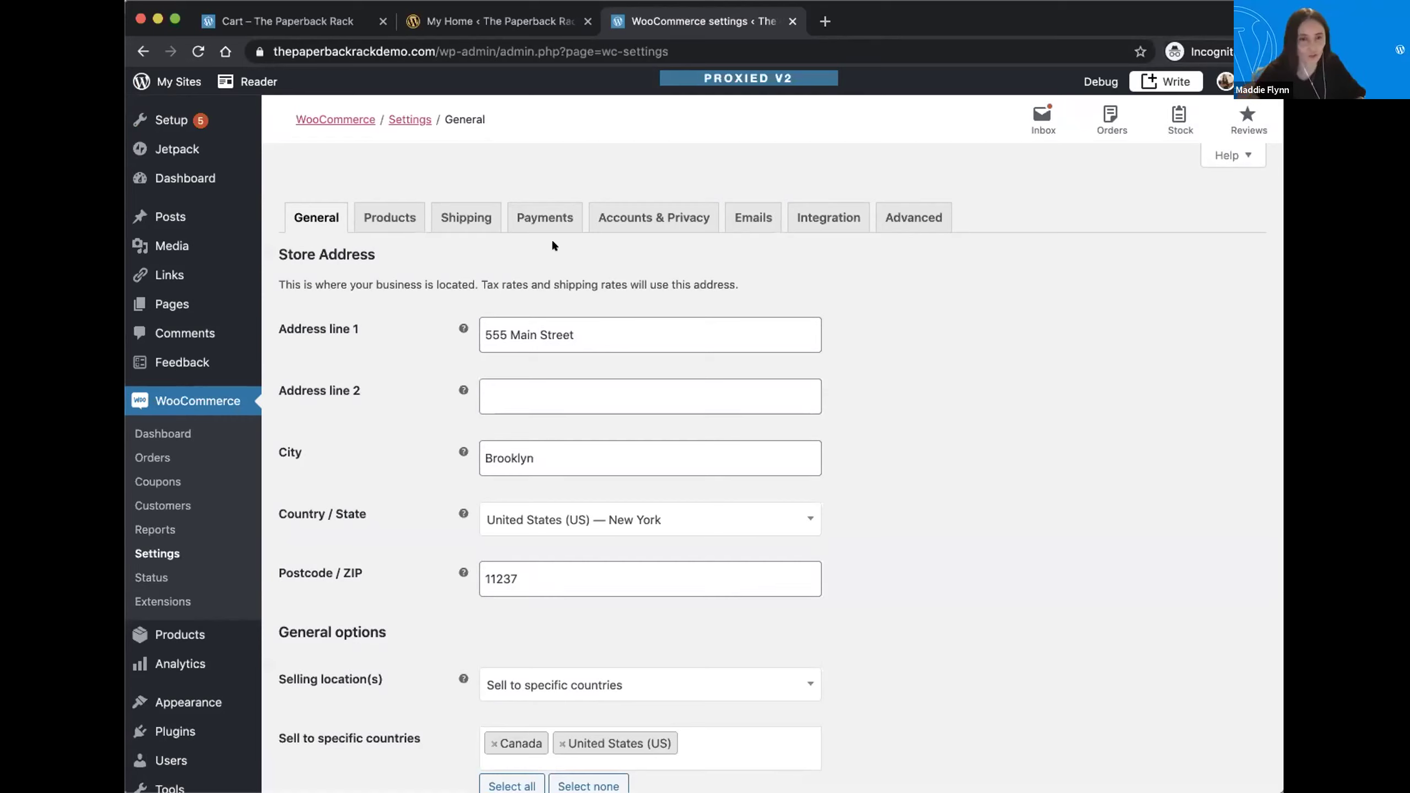
click(536, 220)
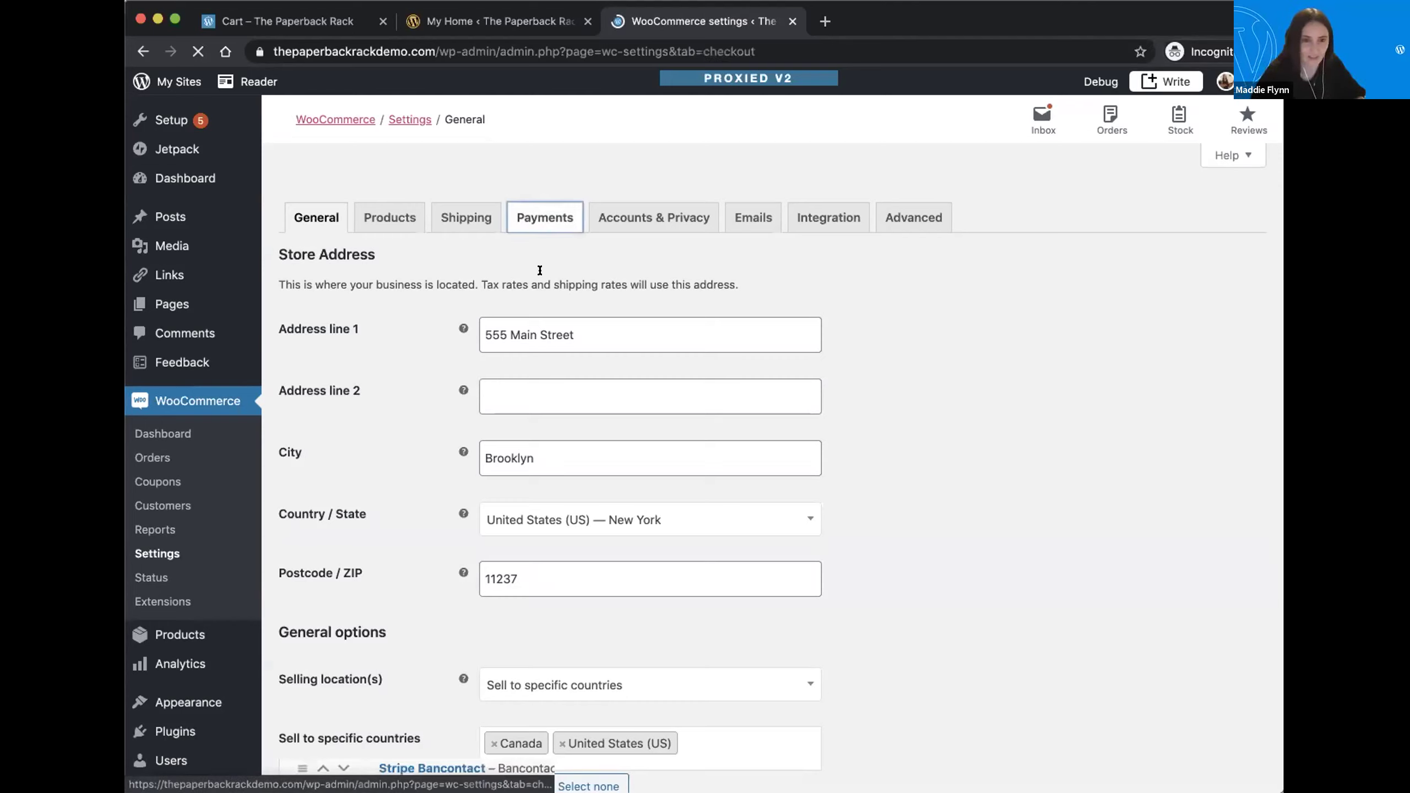
Step: Examine the installed payment methods, including cash on delivery, PayPal and the Stripe options, and check which are enabled
scroll(527, 278, down, 5)
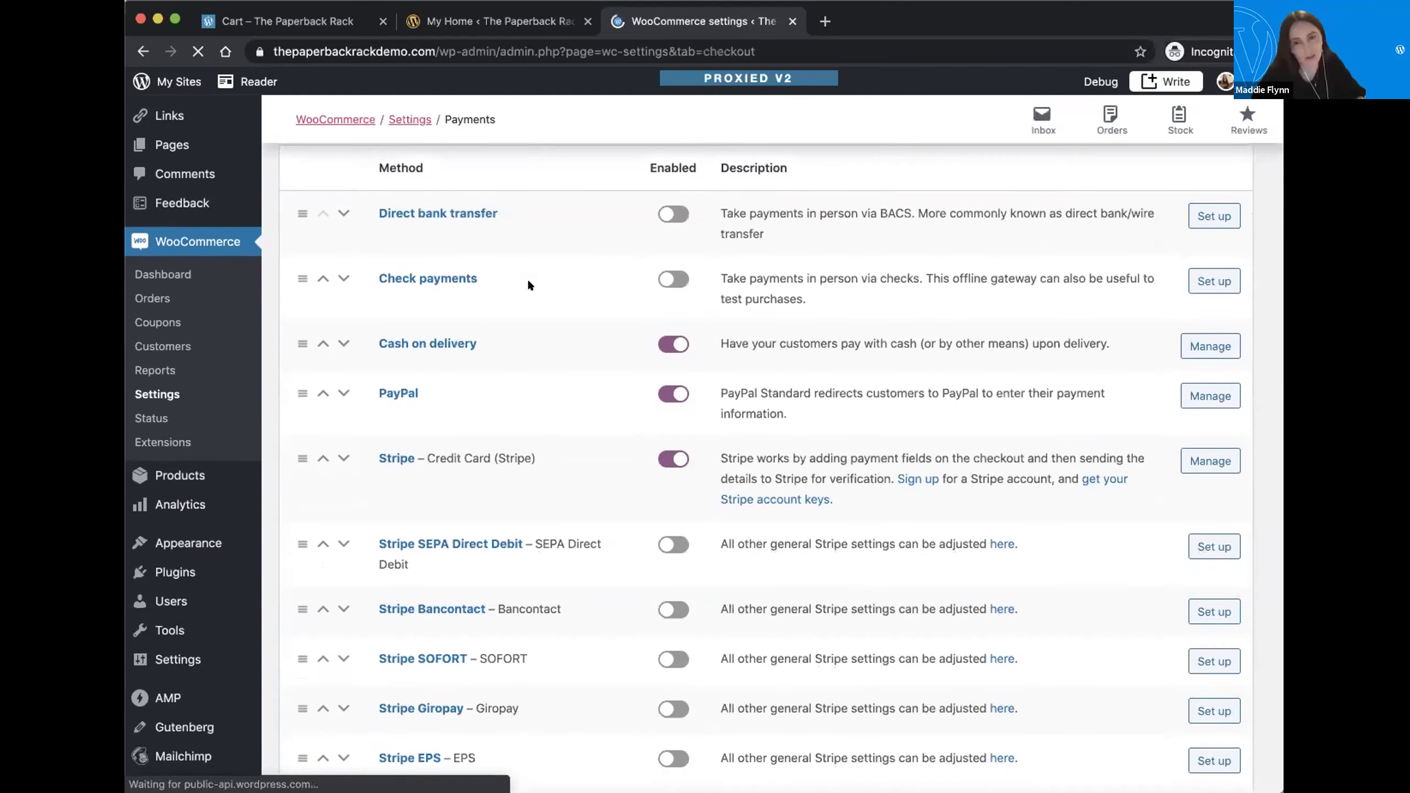
scroll(527, 278, up, 2)
scroll(528, 284, down, 3)
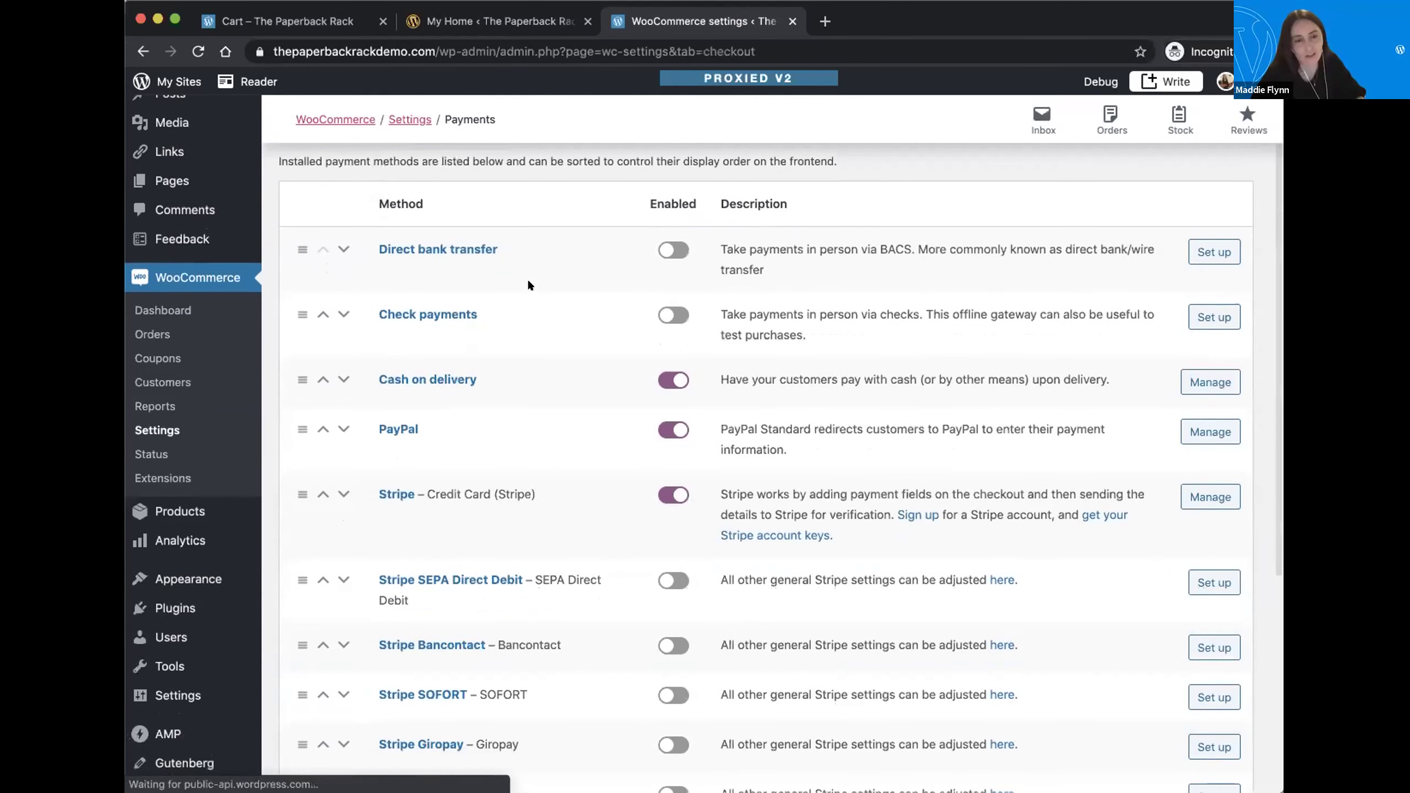
scroll(528, 282, up, 2)
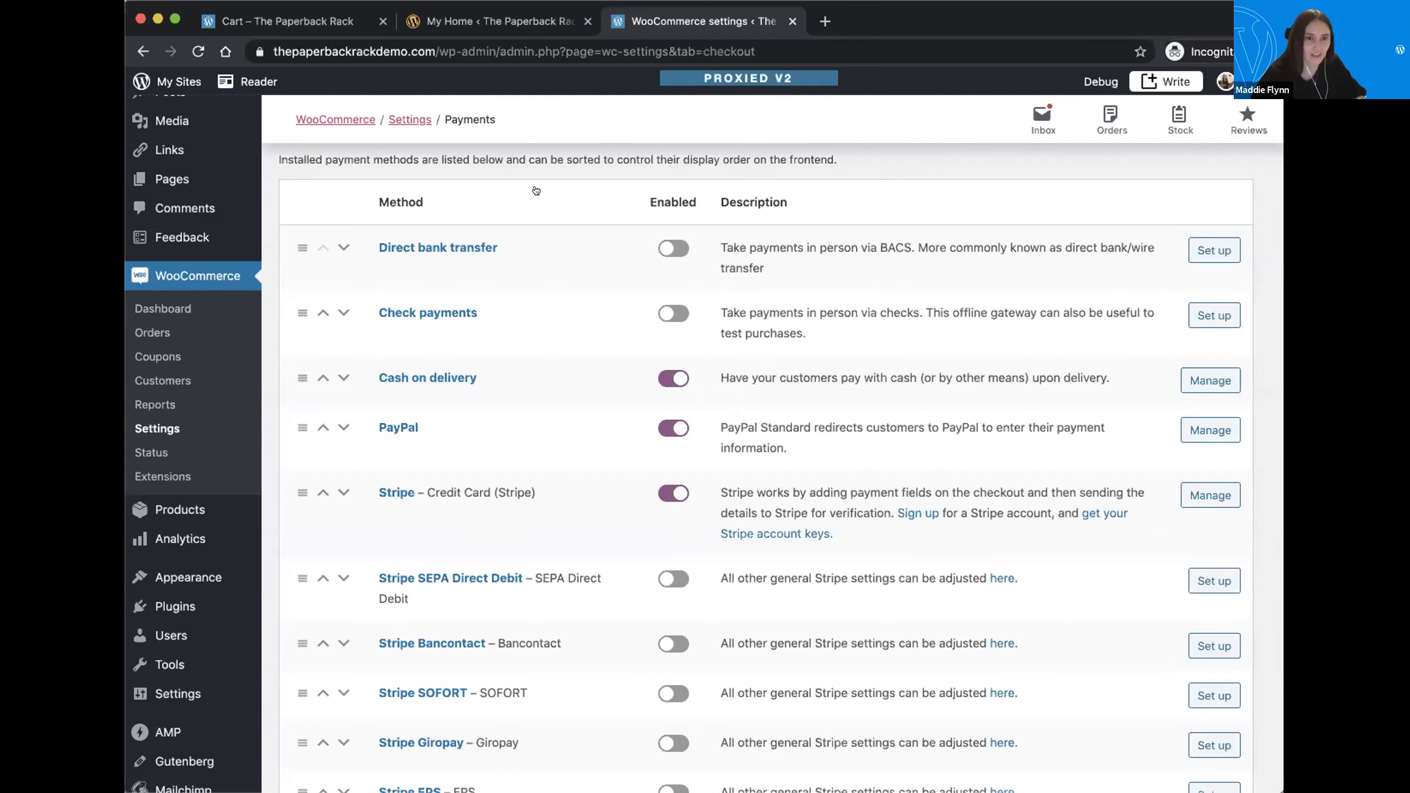
scroll(509, 427, up, 3)
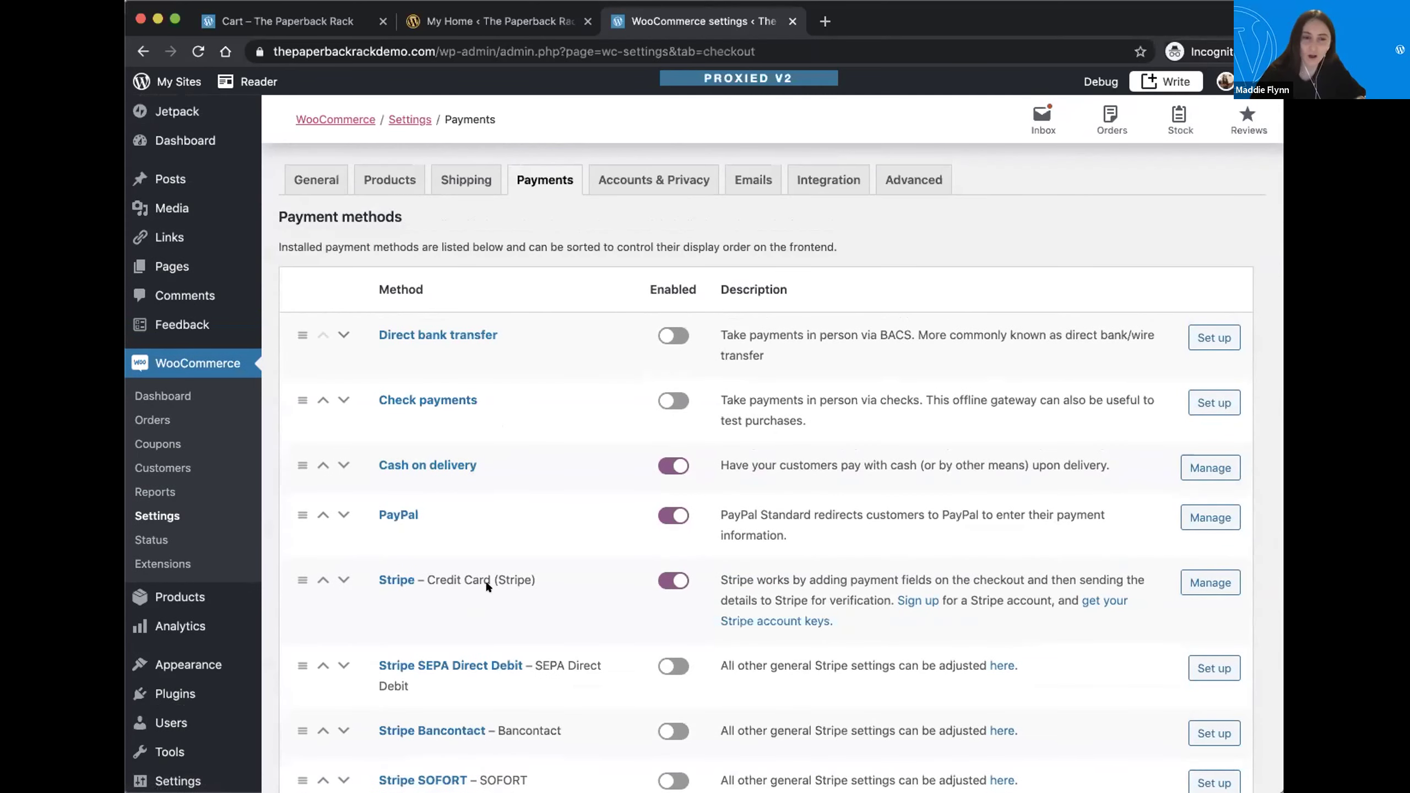
scroll(483, 584, down, 1)
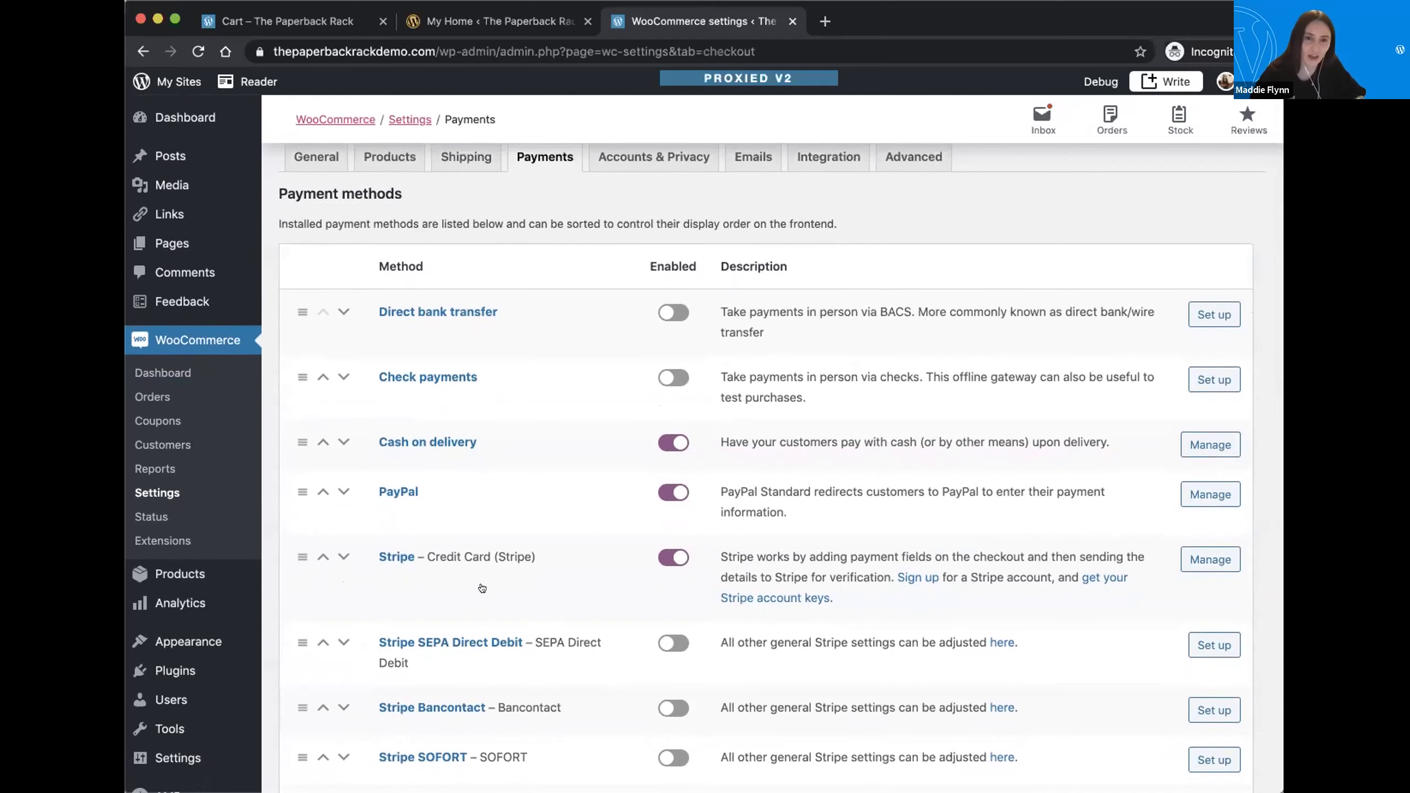
scroll(482, 588, down, 2)
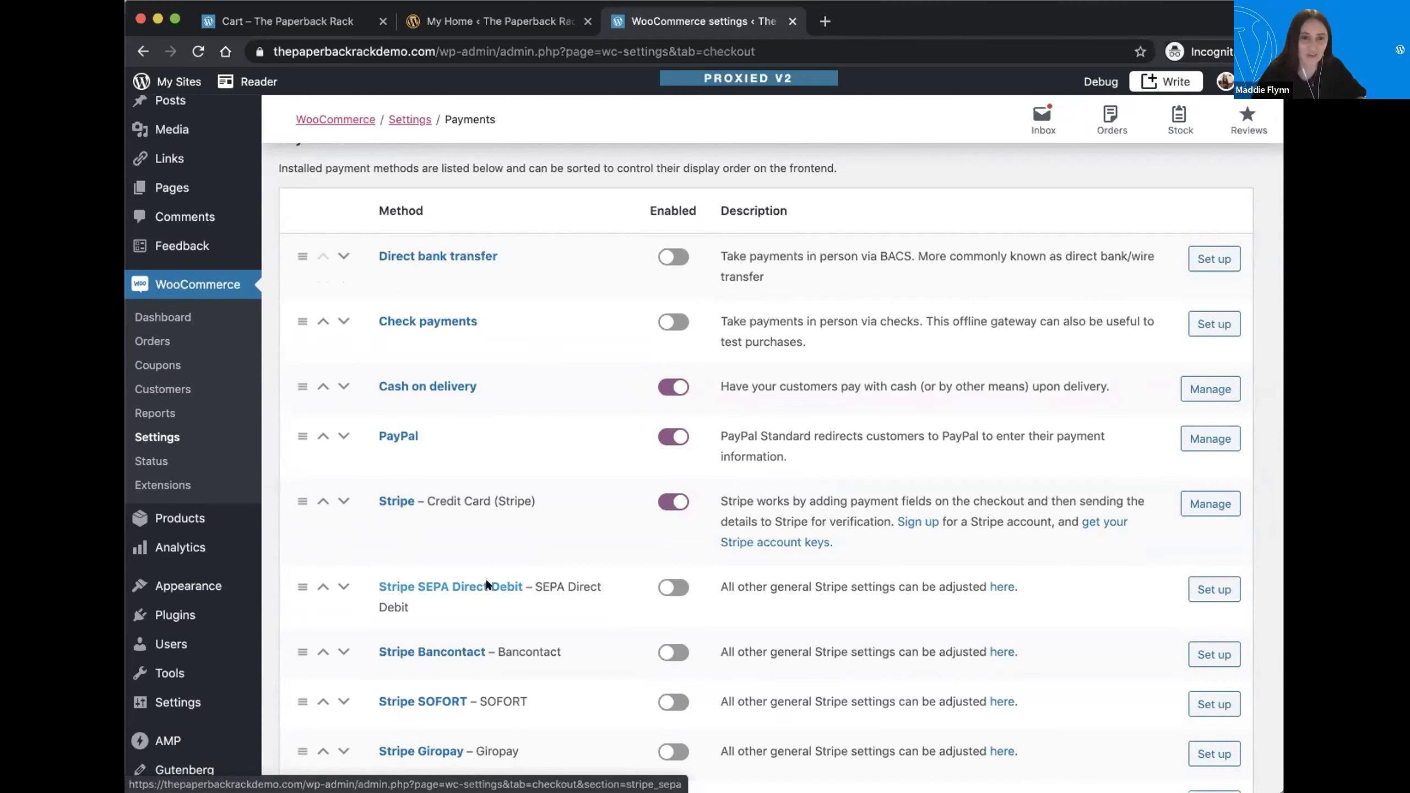
scroll(486, 584, up, 1)
scroll(472, 517, down, 2)
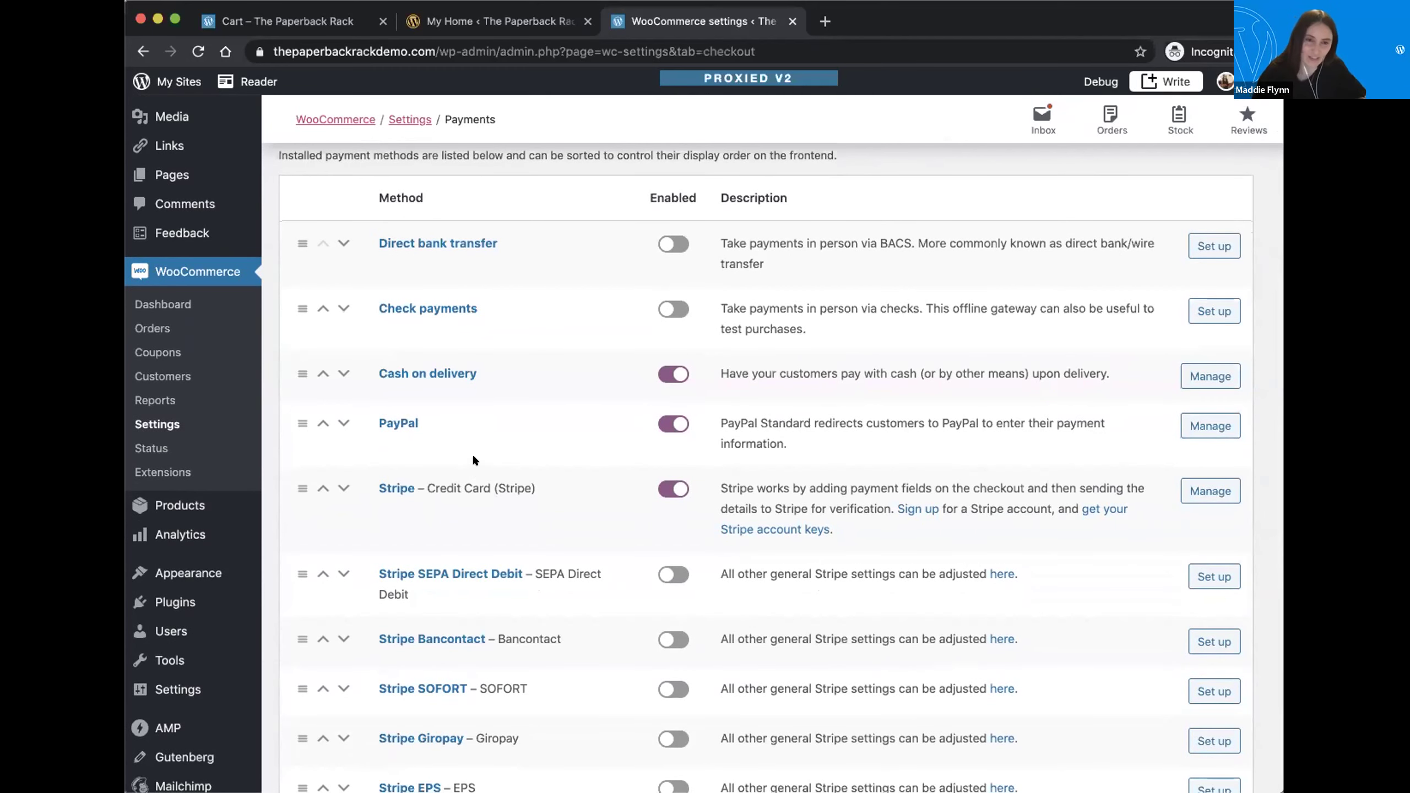
scroll(473, 456, up, 1)
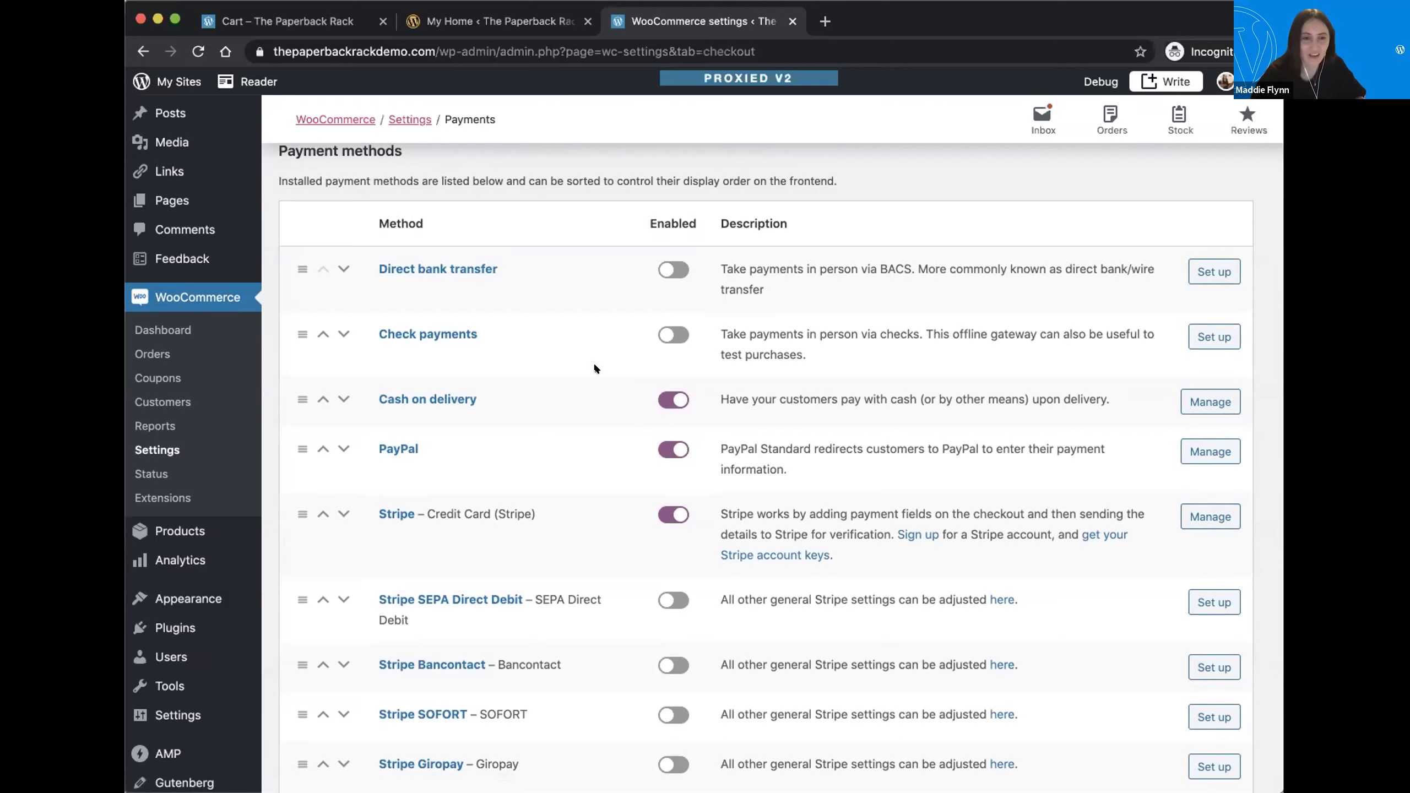
scroll(593, 368, up, 3)
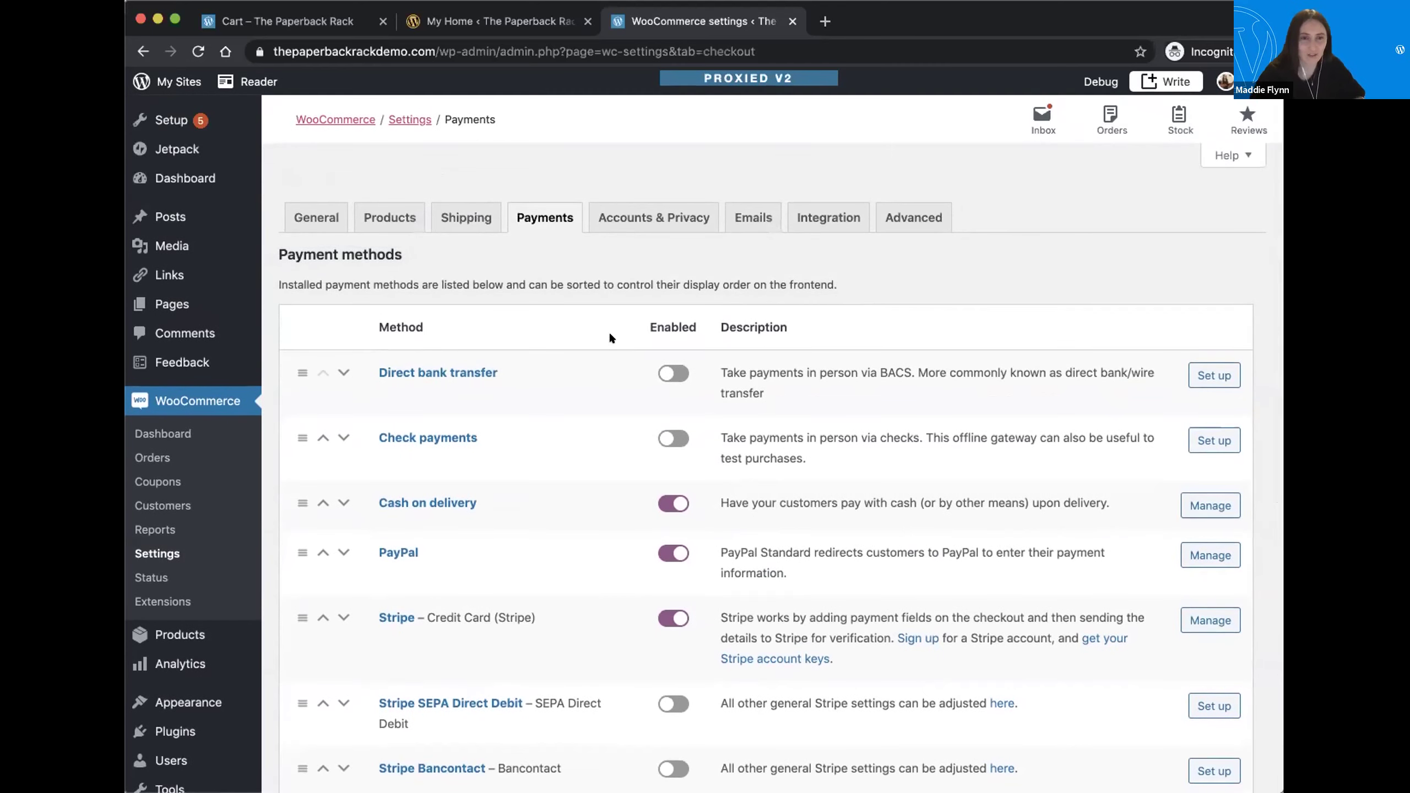
Step: Open the store's shipping settings, inspect Local Zone's region and shipping methods, and return to the zone list
click(436, 224)
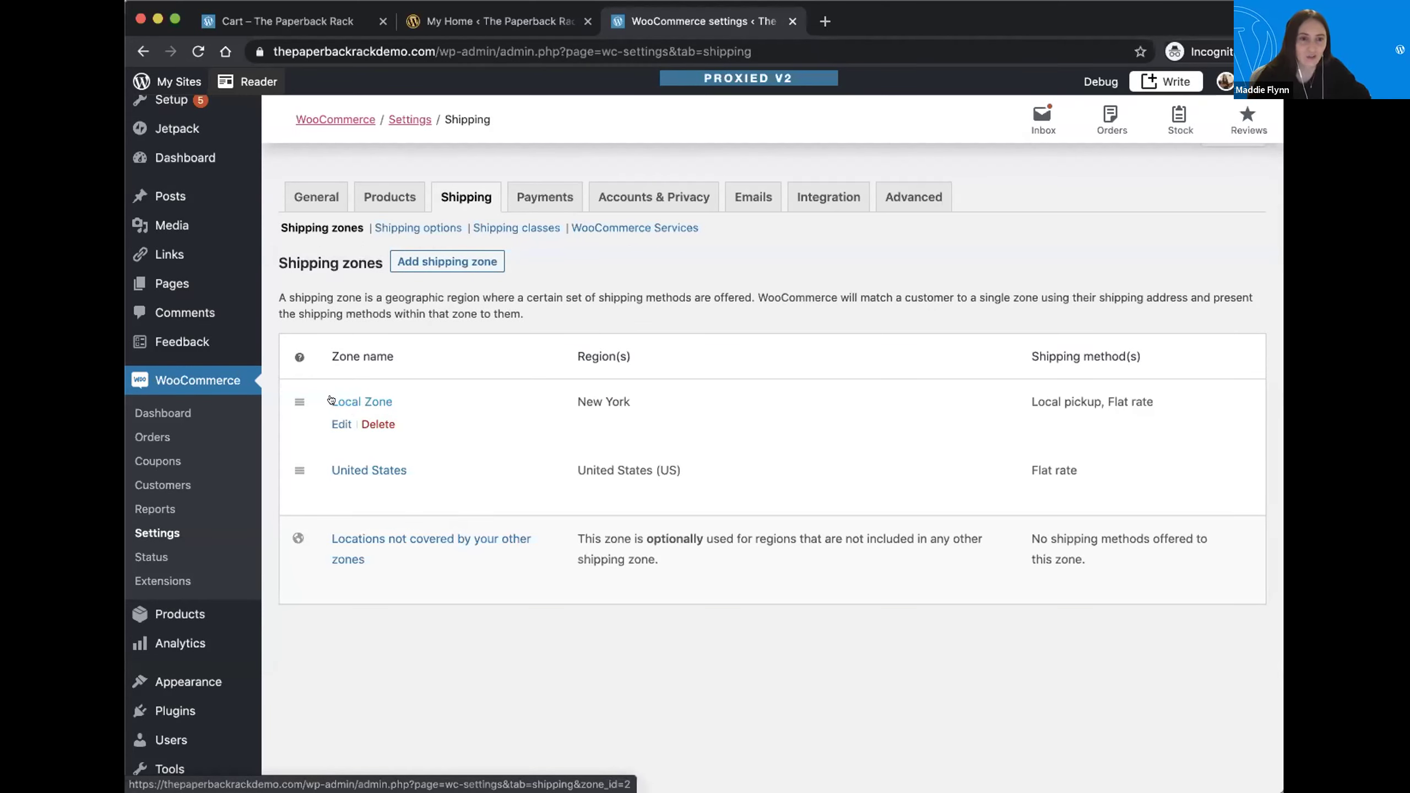
click(357, 400)
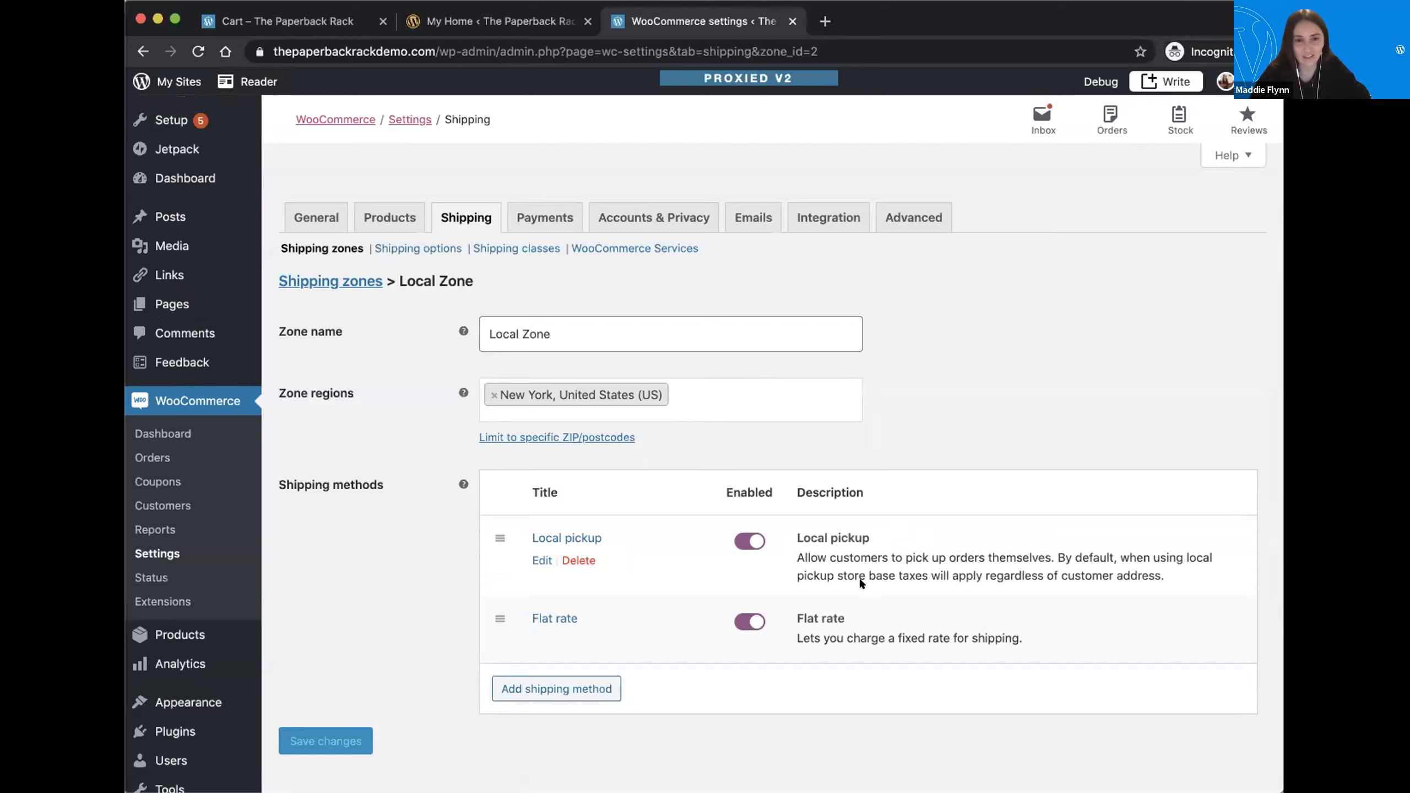
click(310, 248)
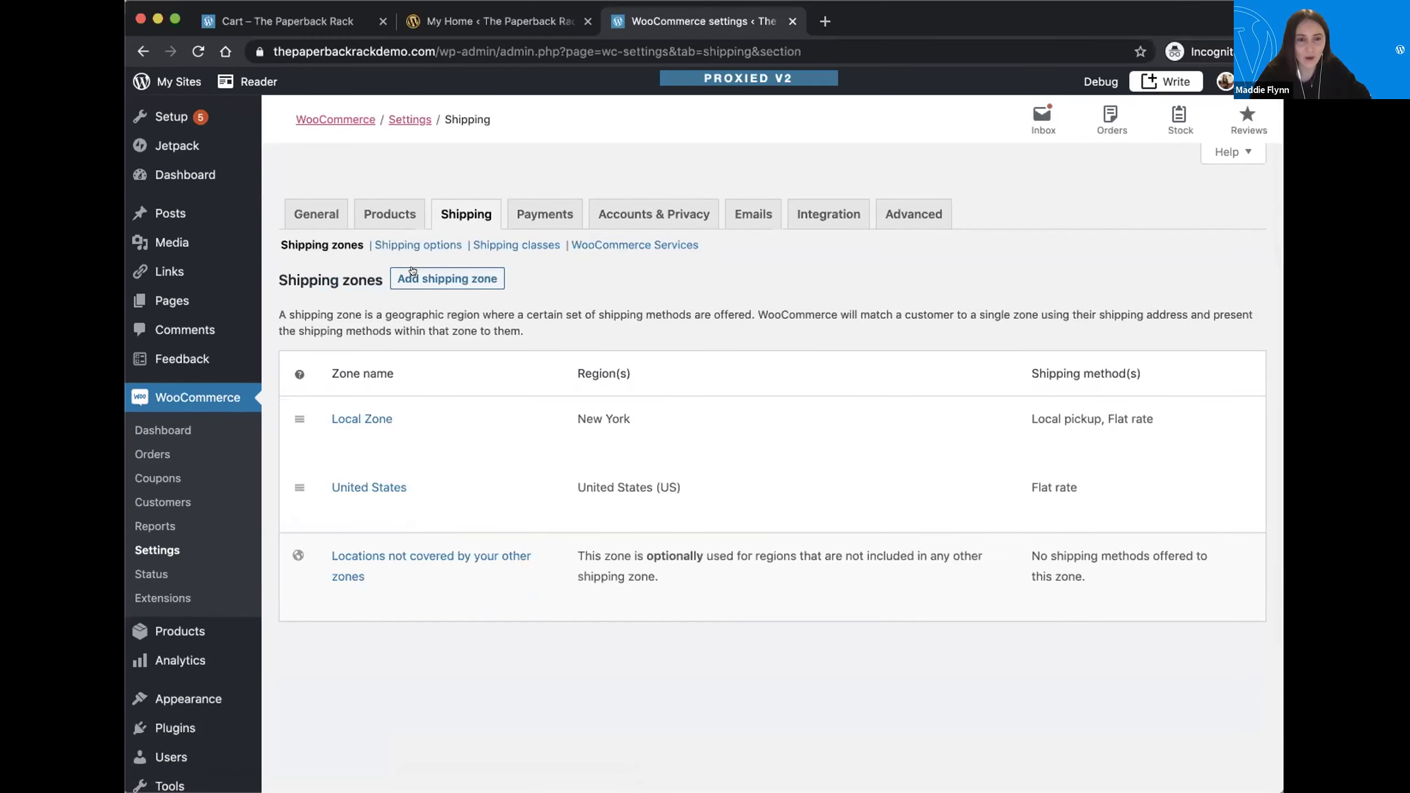
Step: Compare the regions and shipping methods of Local Zone, United States and the locations not covered by other zones
scroll(412, 270, down, 1)
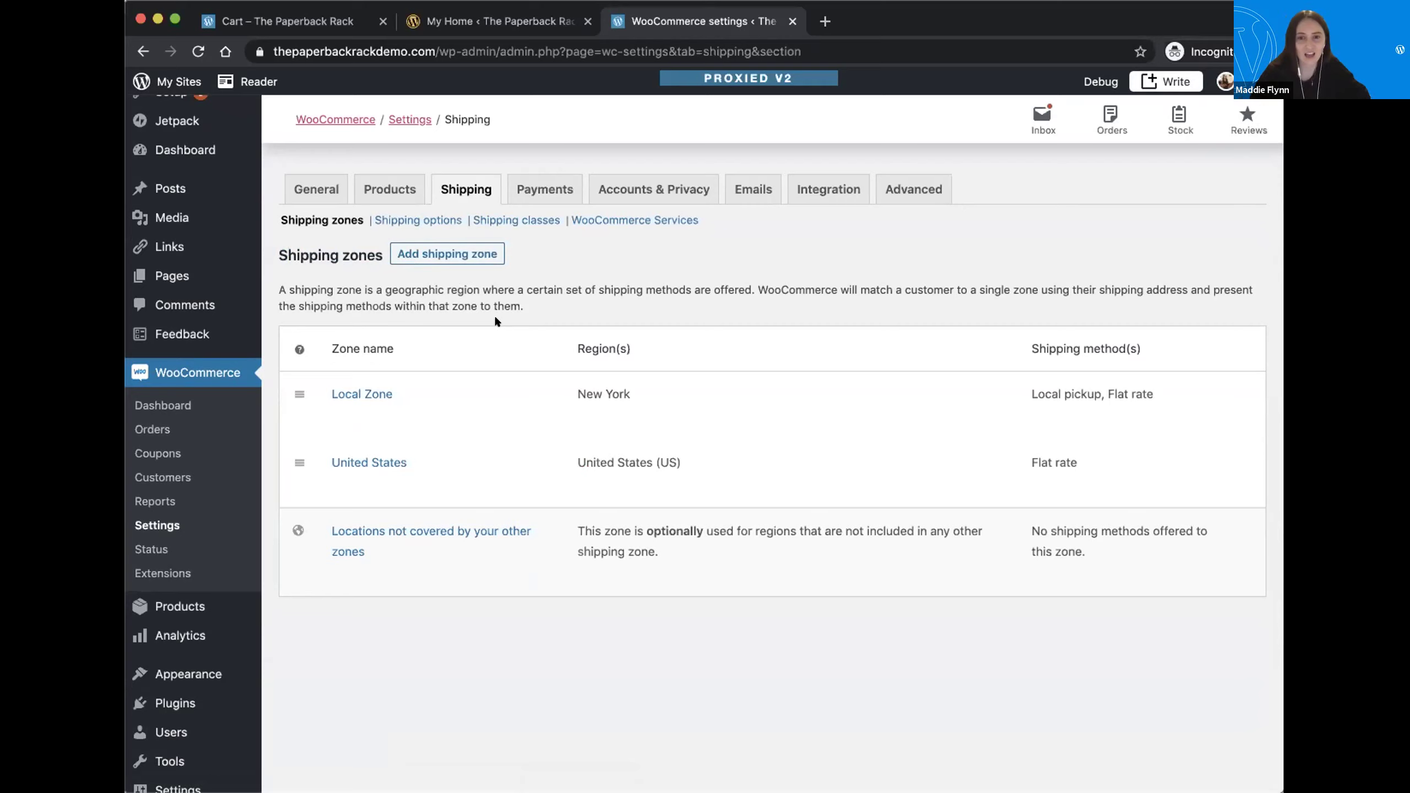
mouse_move(1008, 405)
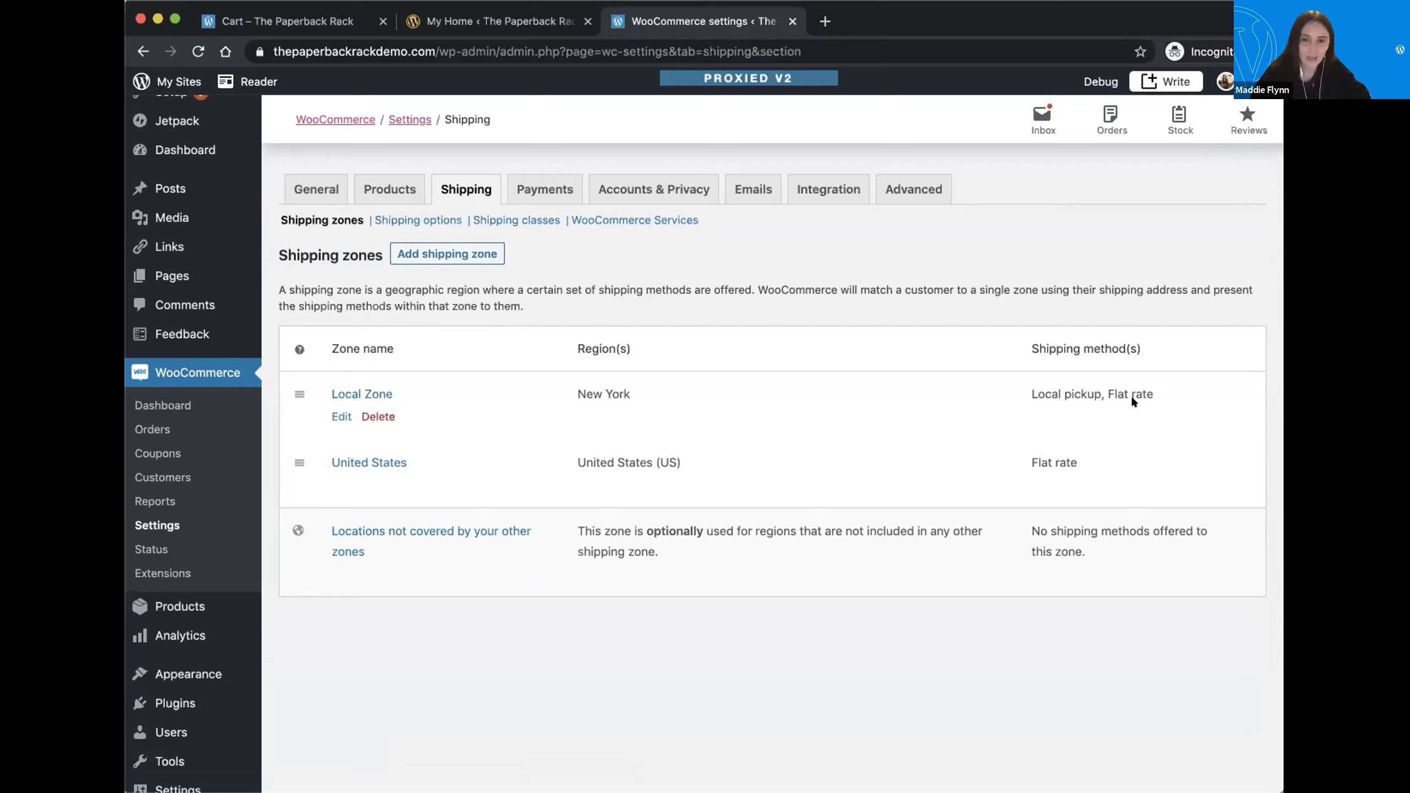
mouse_move(731, 504)
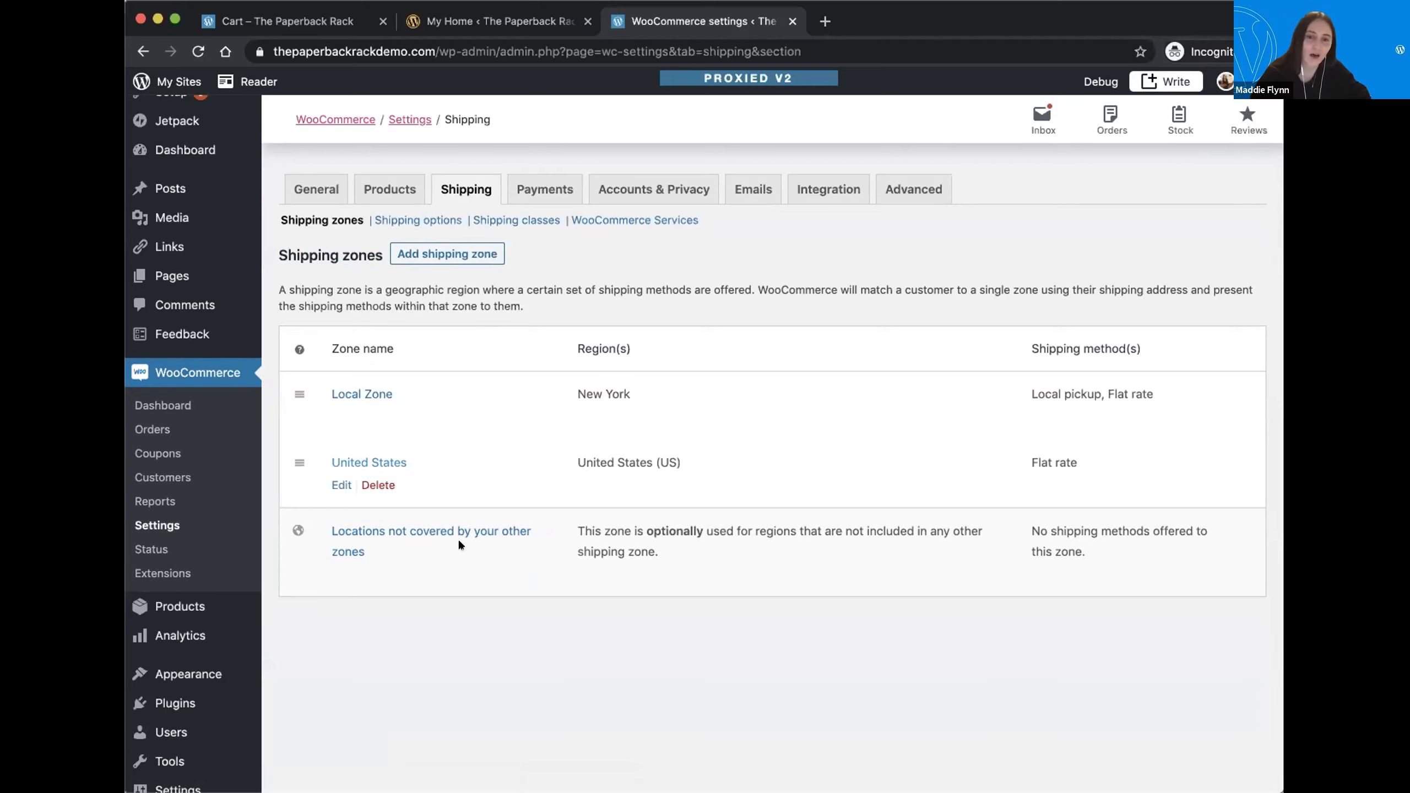
mouse_move(460, 537)
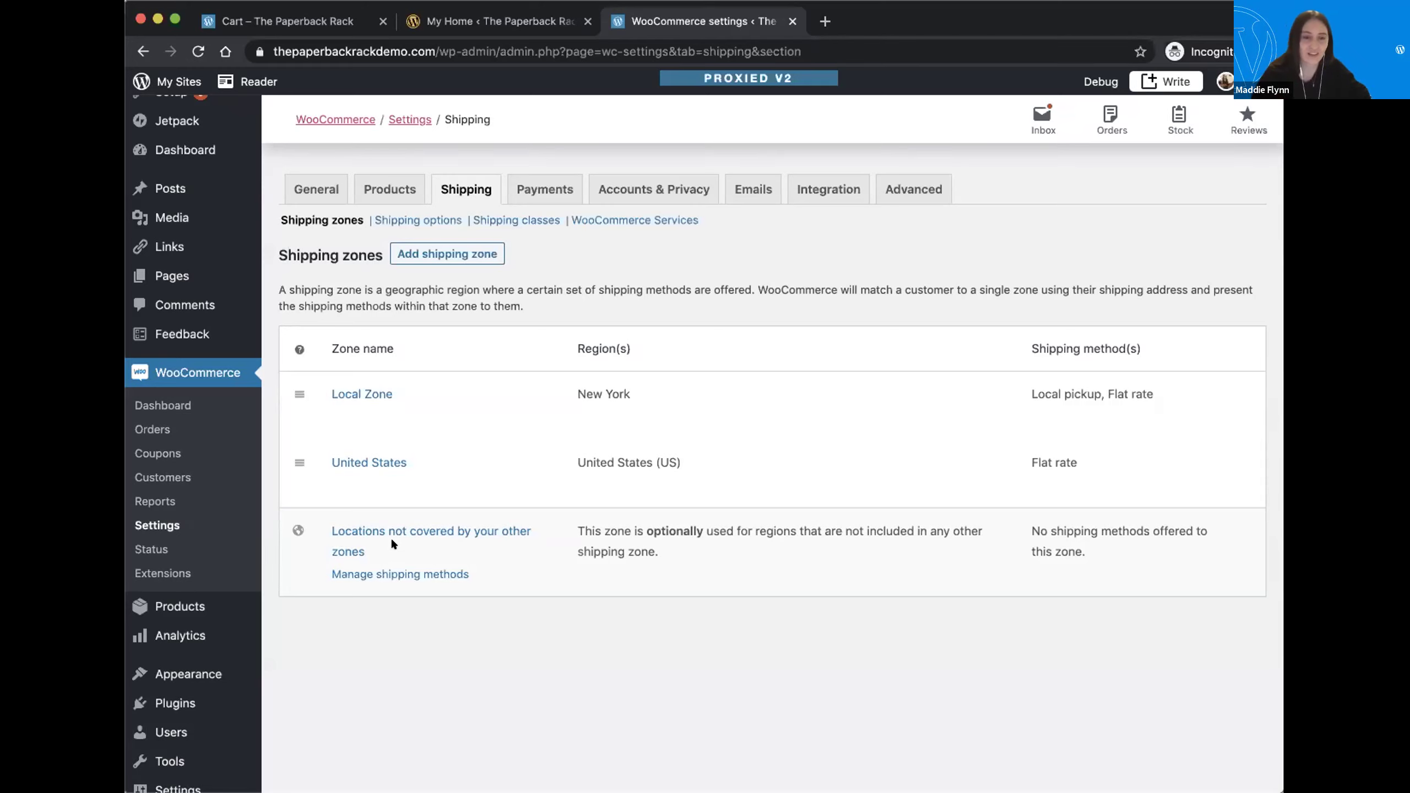
scroll(392, 526, down, 1)
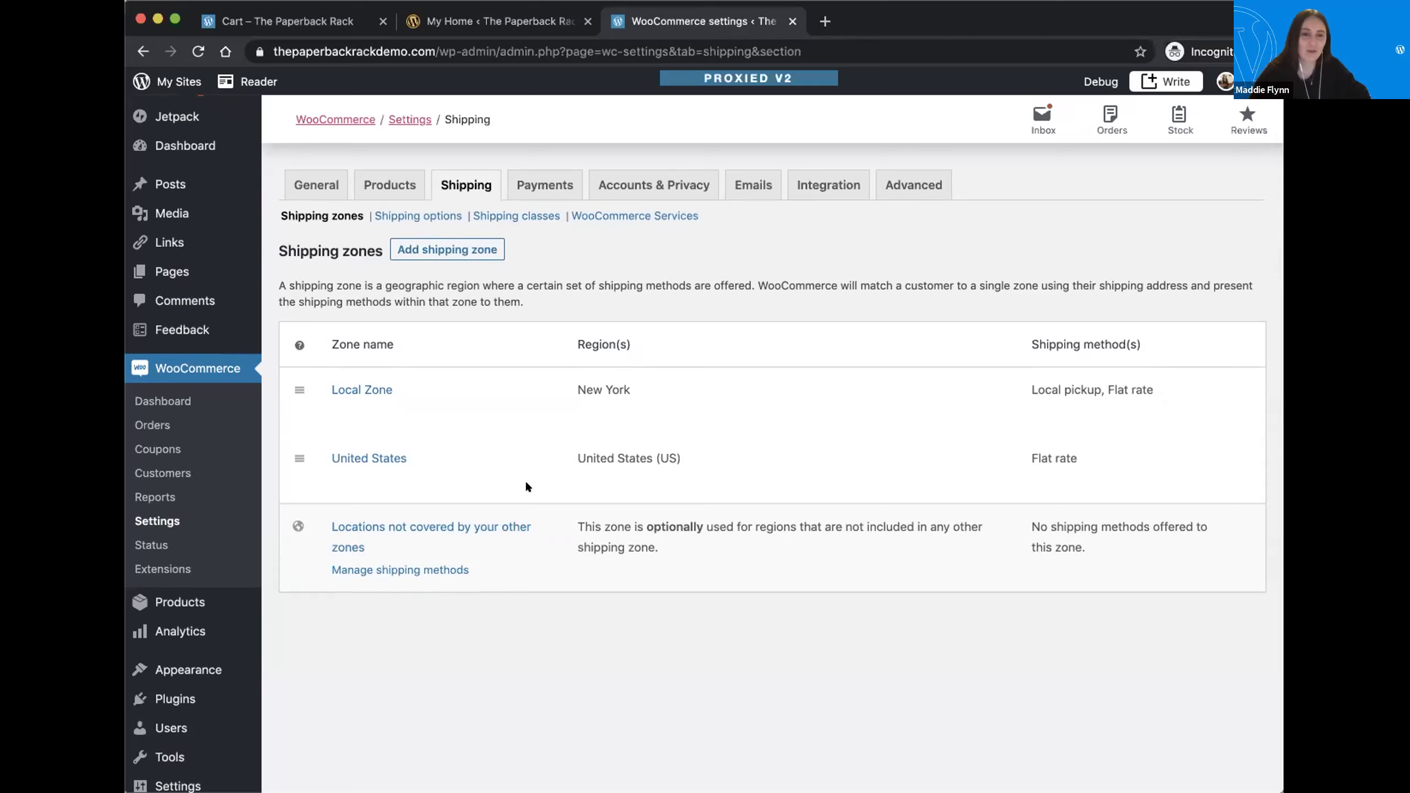
mouse_move(526, 487)
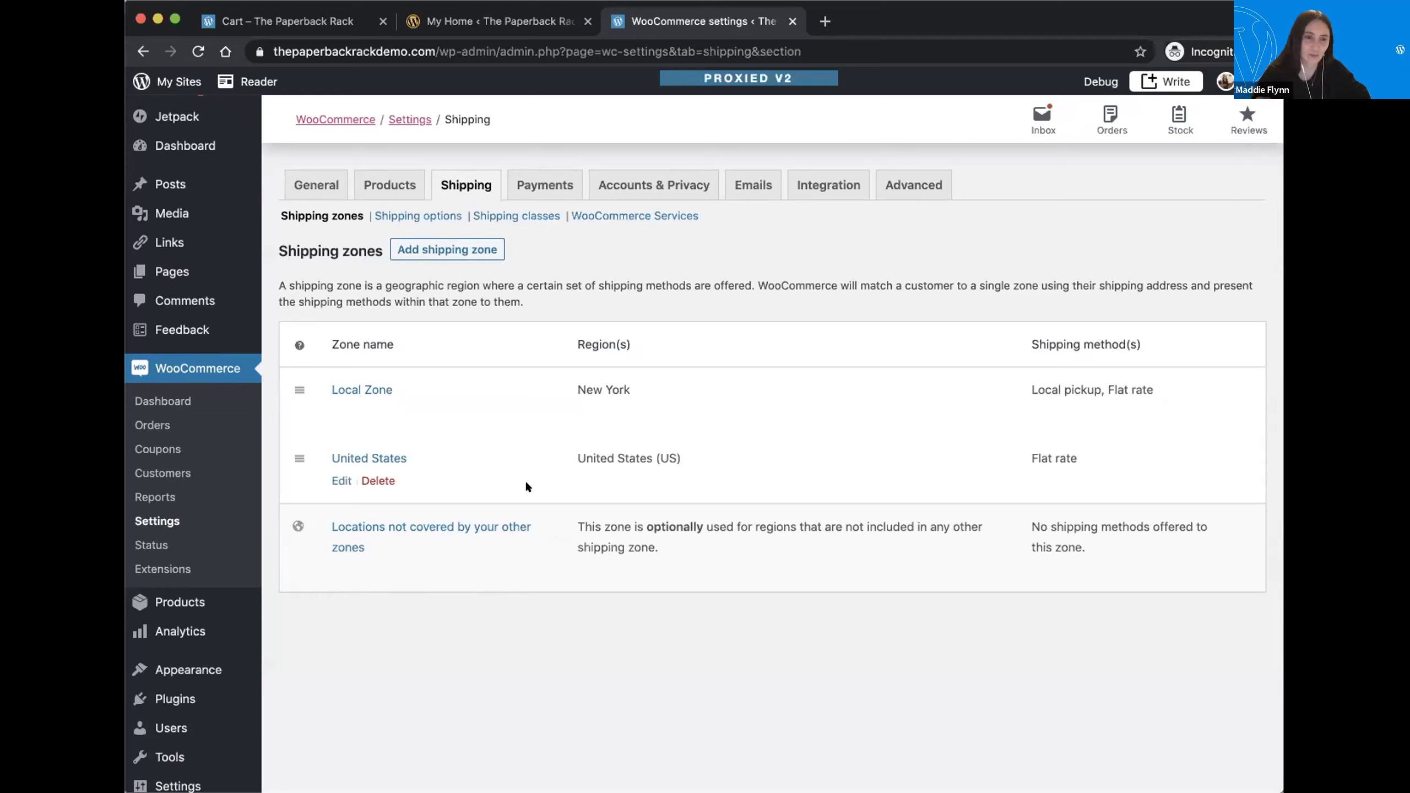
Step: Switch to the site's WordPress.com dashboard and look through its list of pages, including My account, Checkout, Cart and Shop
click(422, 22)
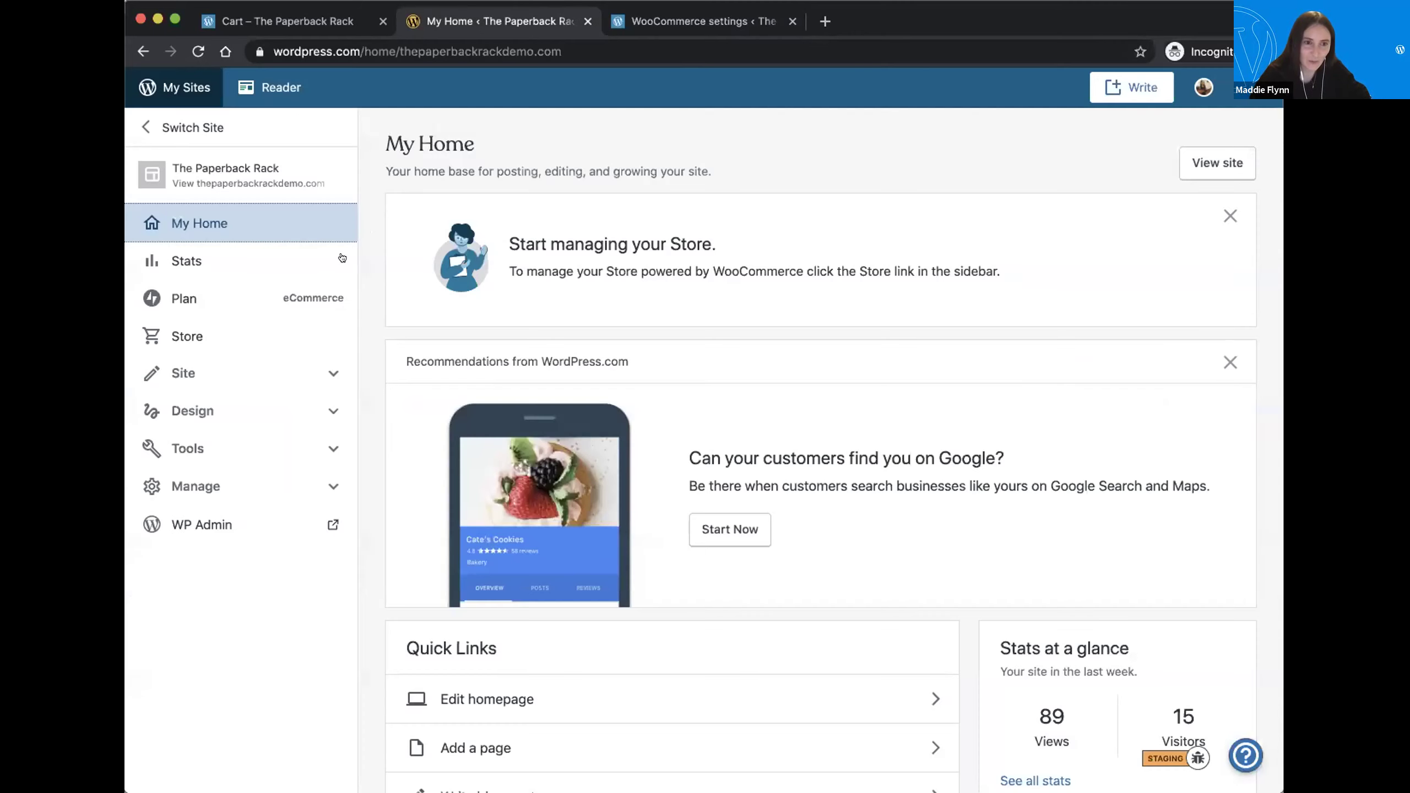
click(315, 370)
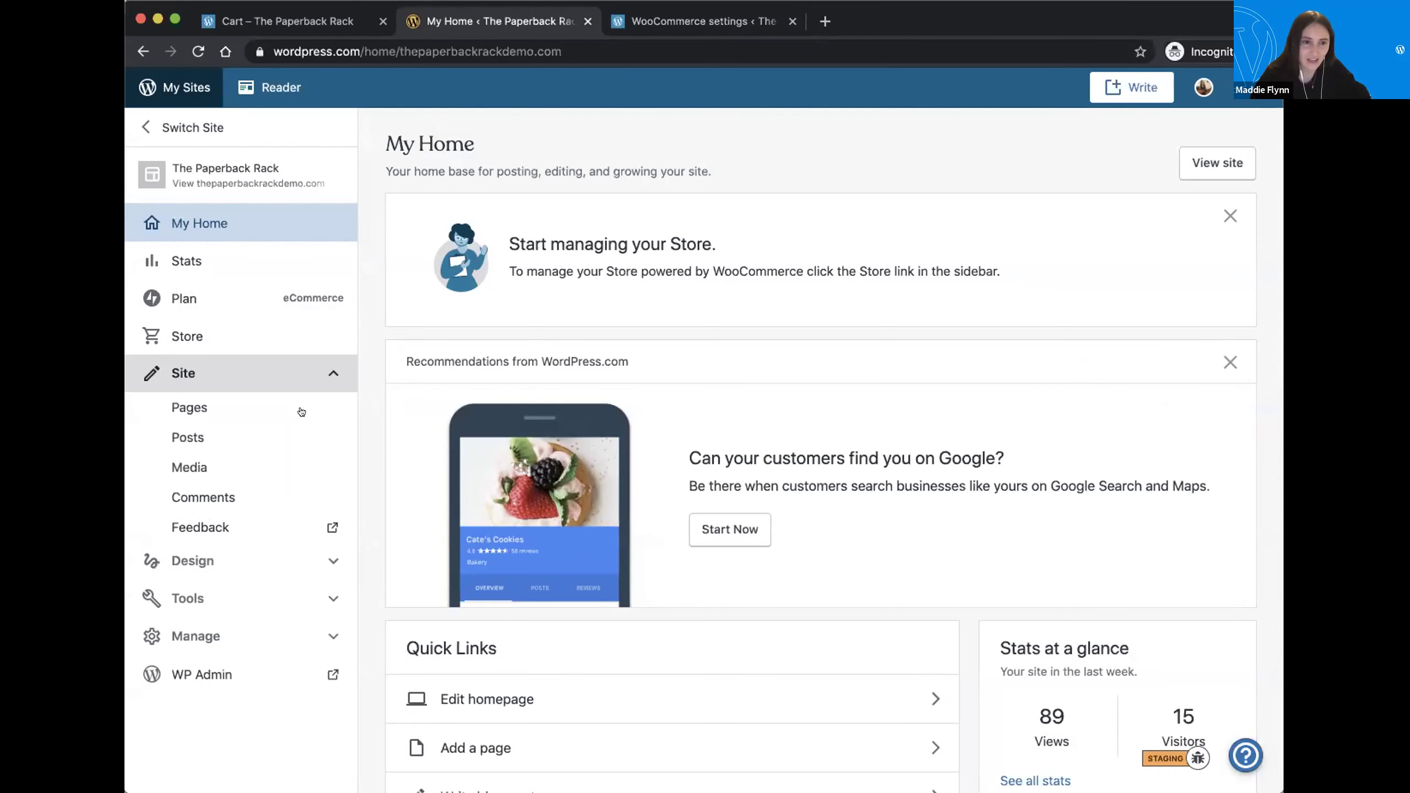
click(301, 411)
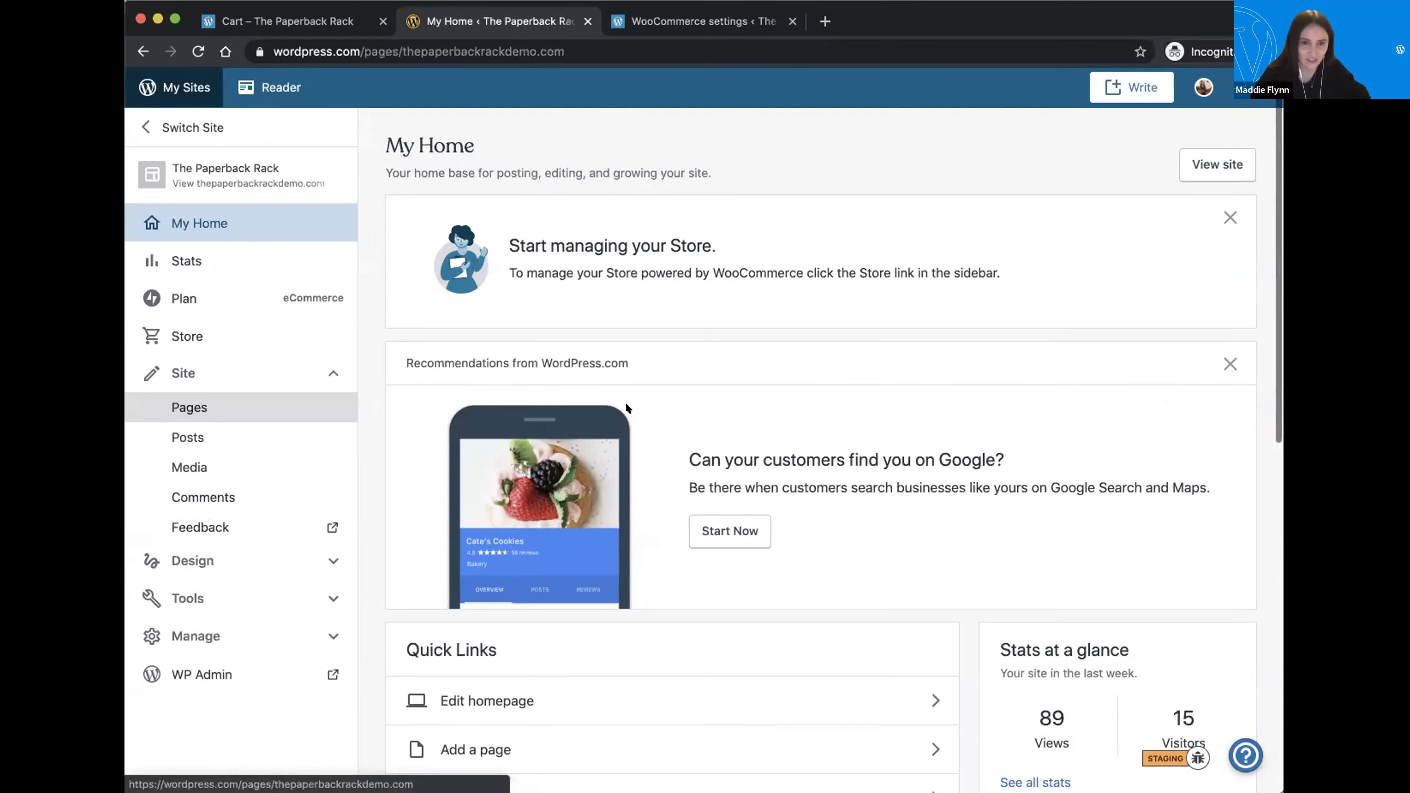
scroll(623, 408, down, 5)
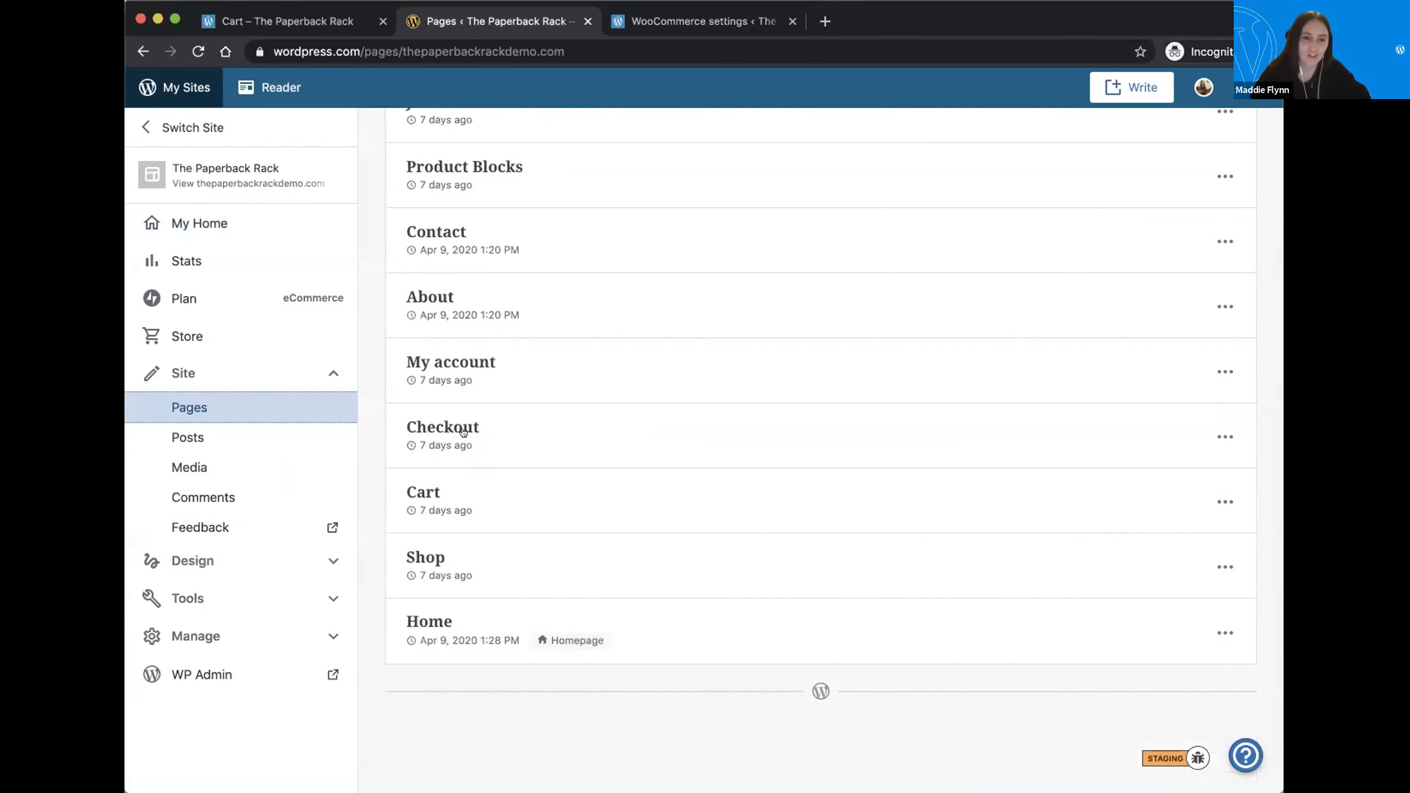
scroll(464, 432, up, 2)
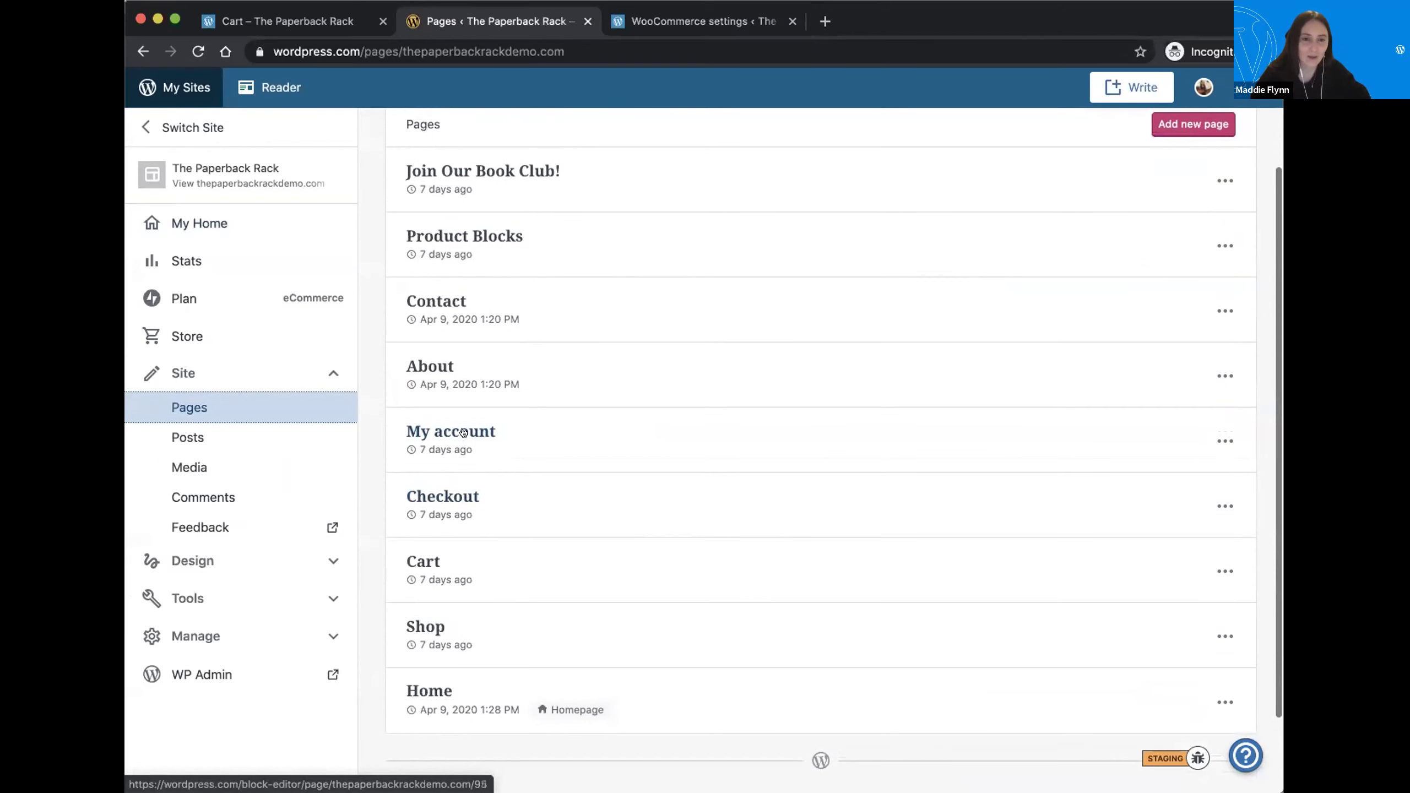
scroll(464, 432, down, 1)
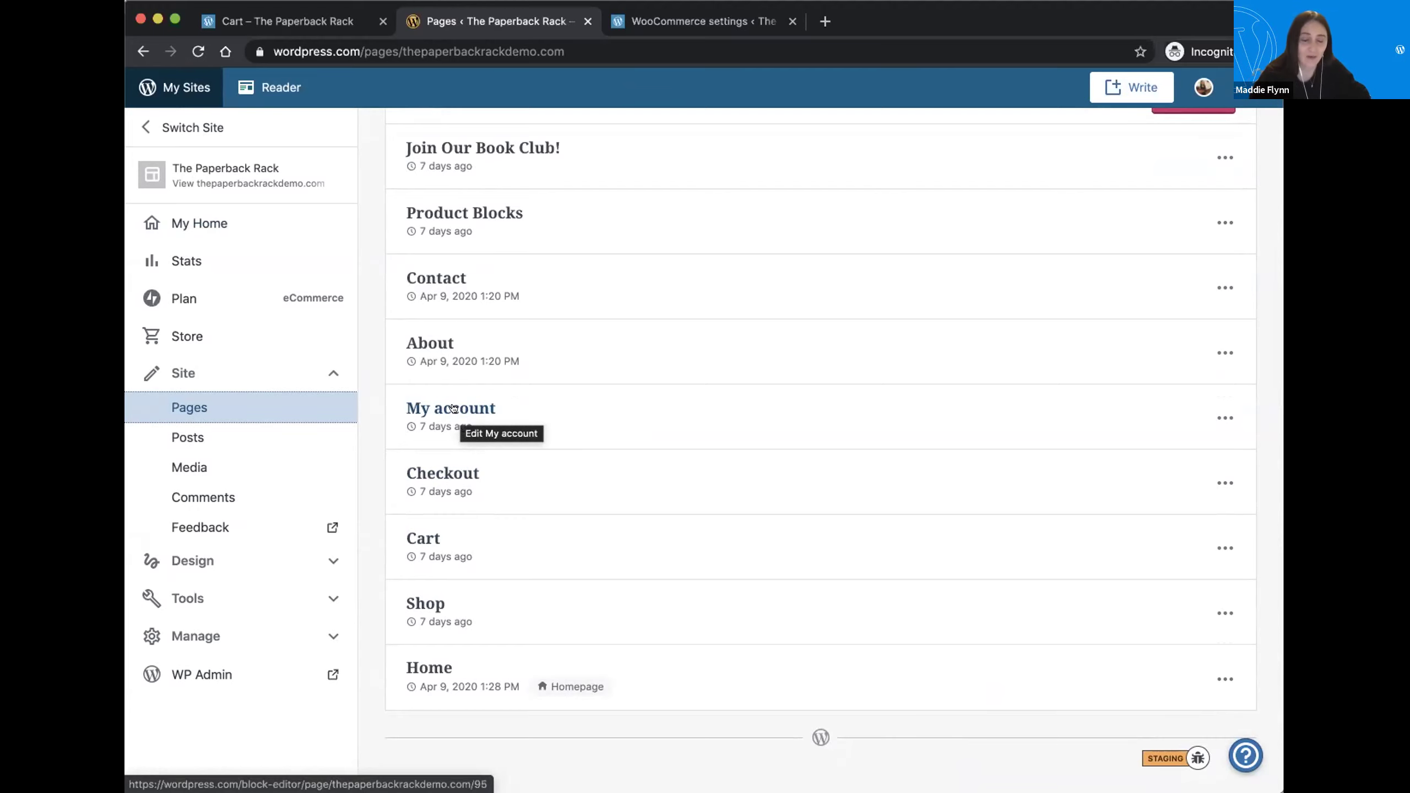
scroll(456, 405, up, 1)
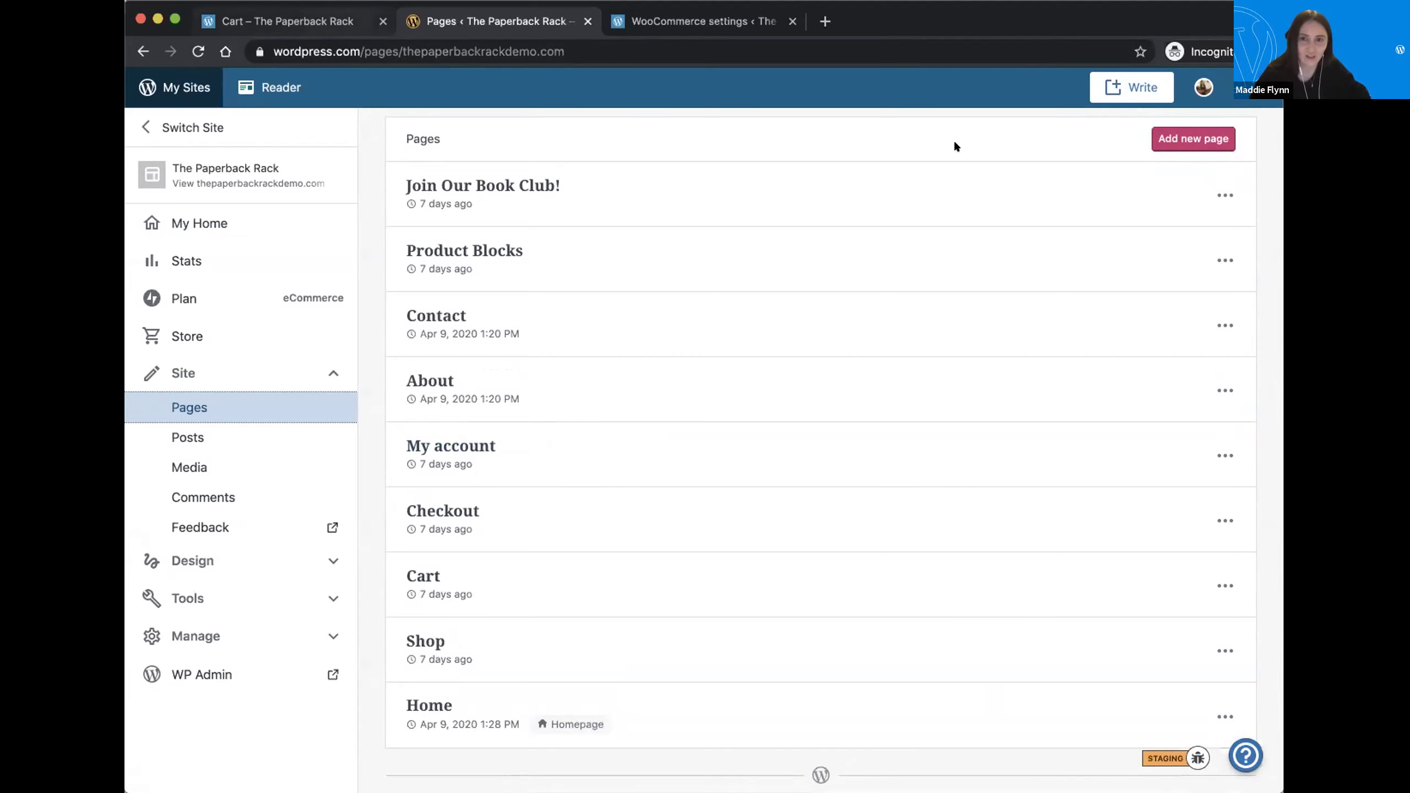
Step: Switch to the live storefront, open its Shop page and browse the books on offer
key(ctrl+shift+Tab)
key(super+r)
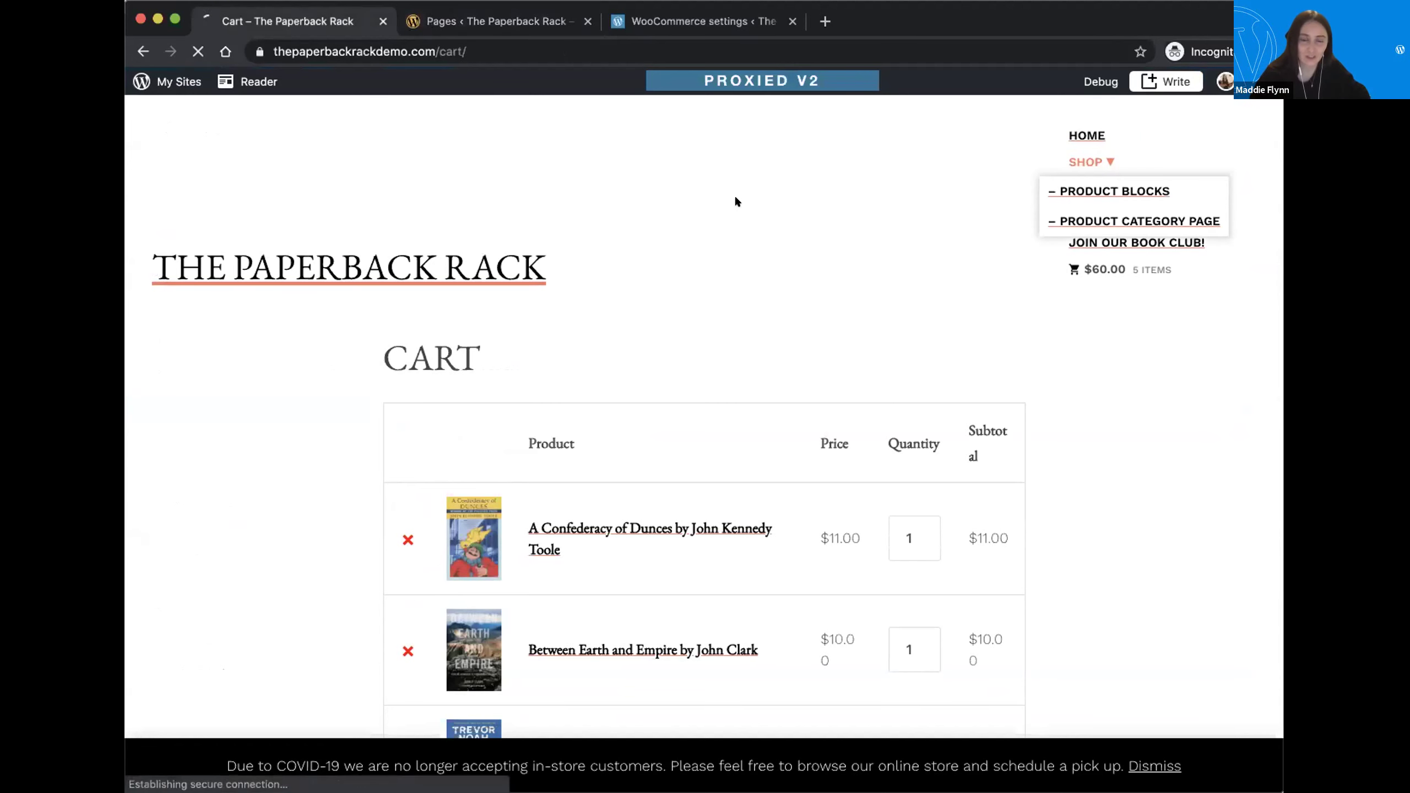
scroll(510, 229, down, 3)
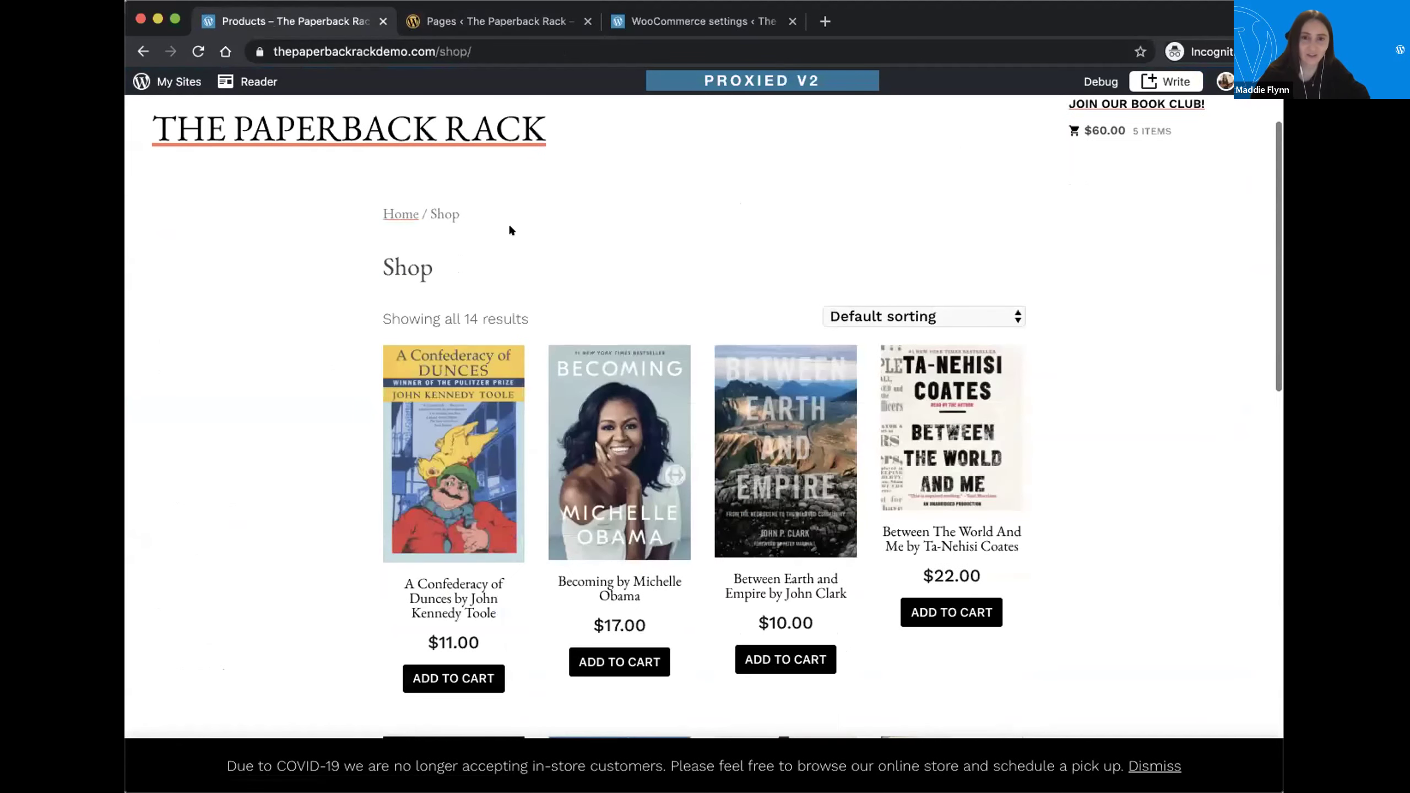
scroll(510, 229, down, 1)
scroll(906, 464, down, 2)
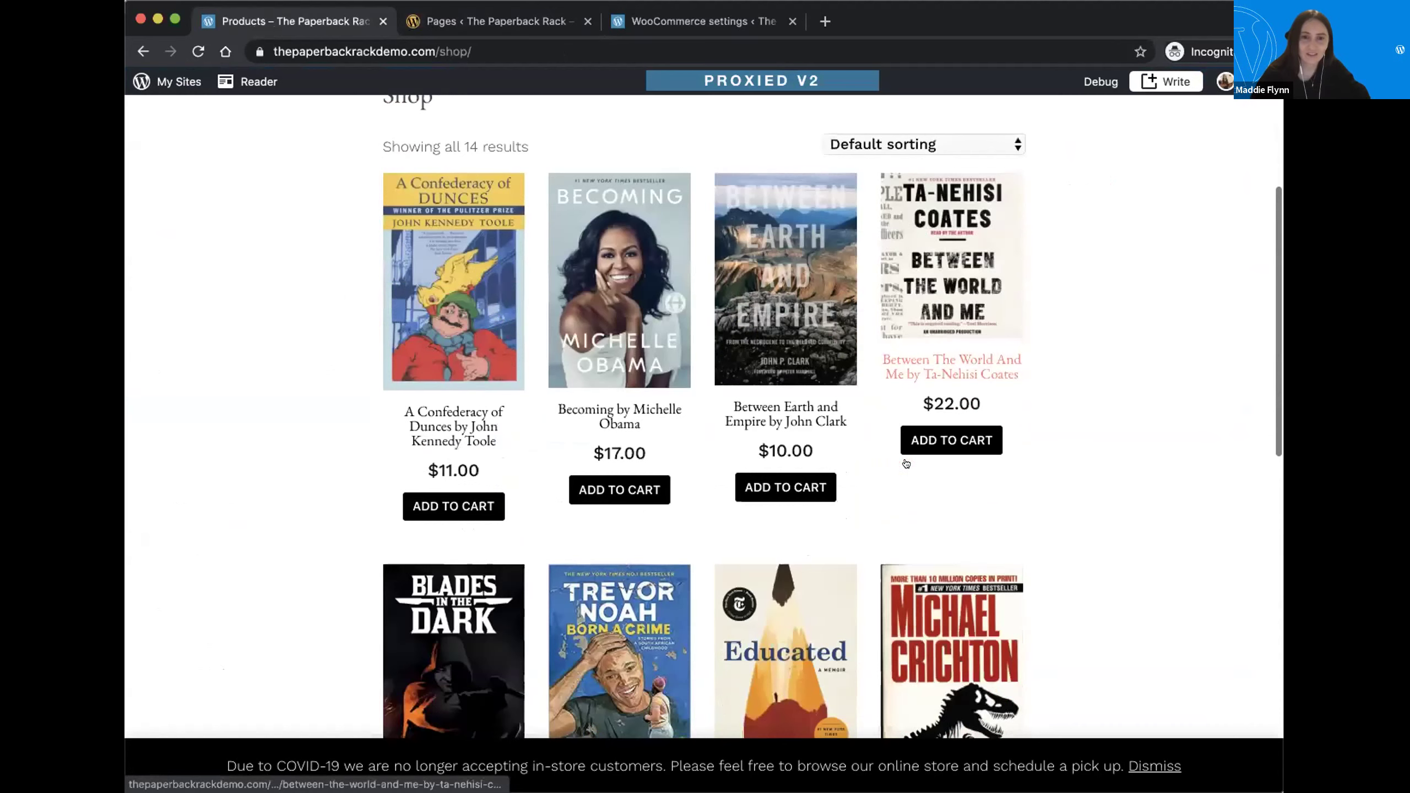
Step: Open the Jurassic Park product page from the shop and add one copy of the Paperback version to the cart
scroll(962, 596, down, 2)
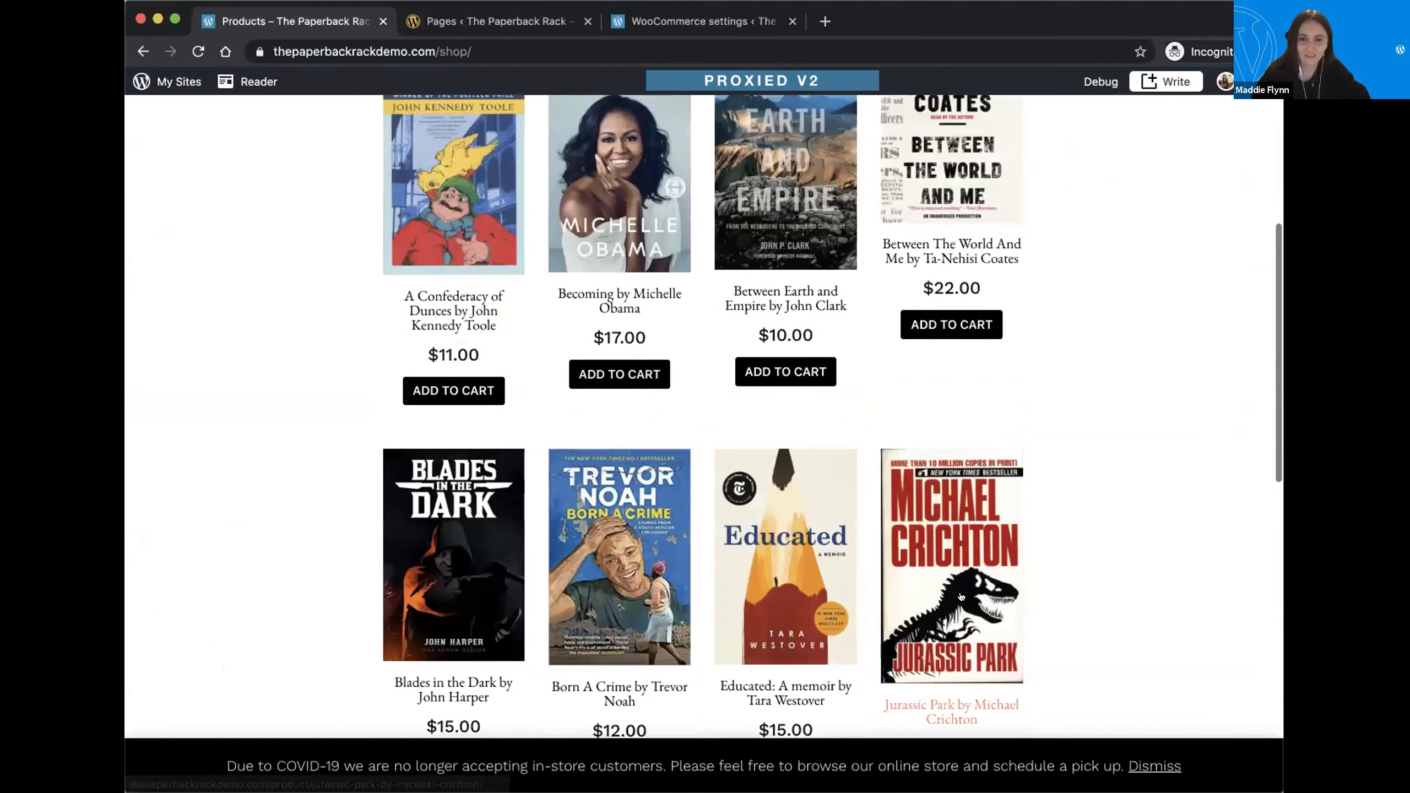
click(919, 578)
scroll(889, 555, down, 2)
click(860, 597)
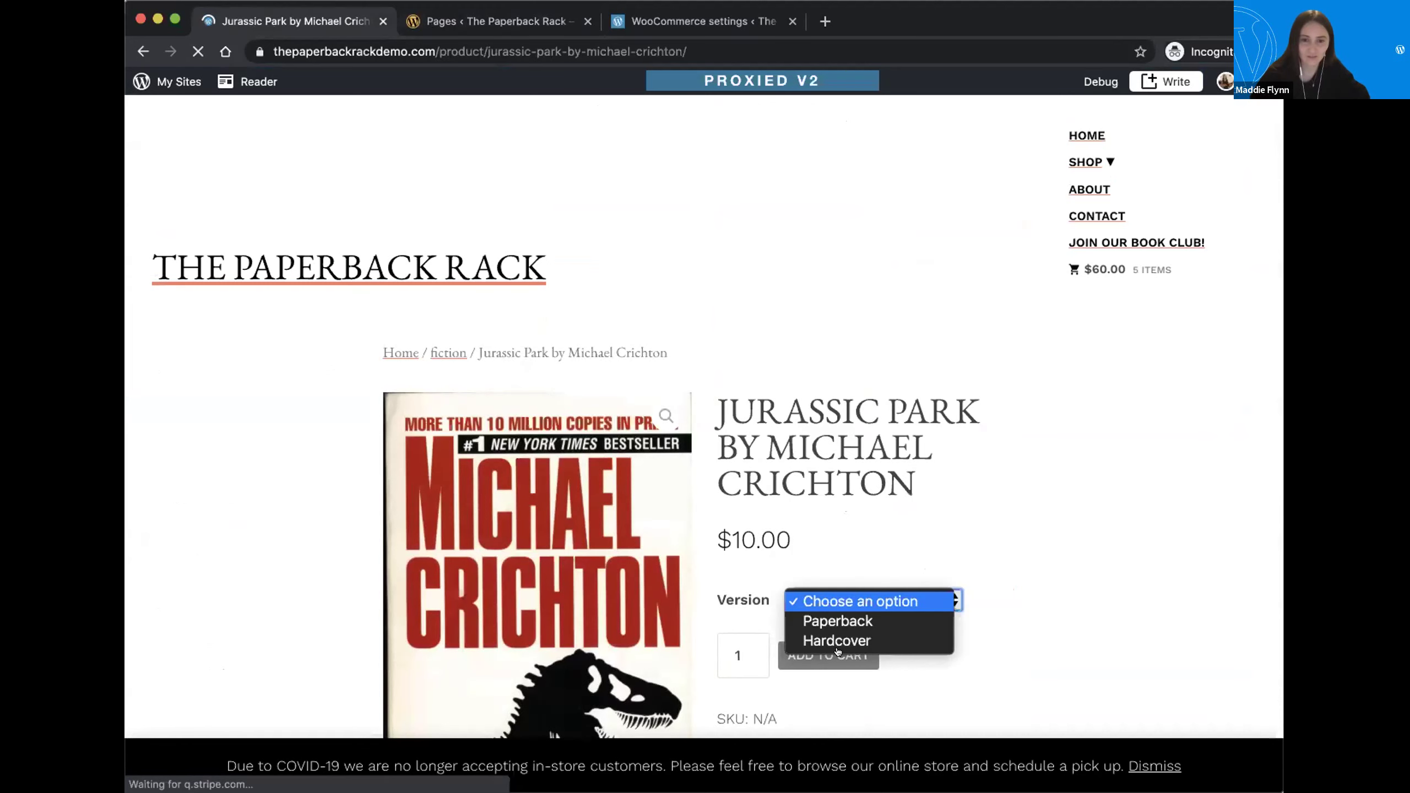
click(838, 621)
click(829, 656)
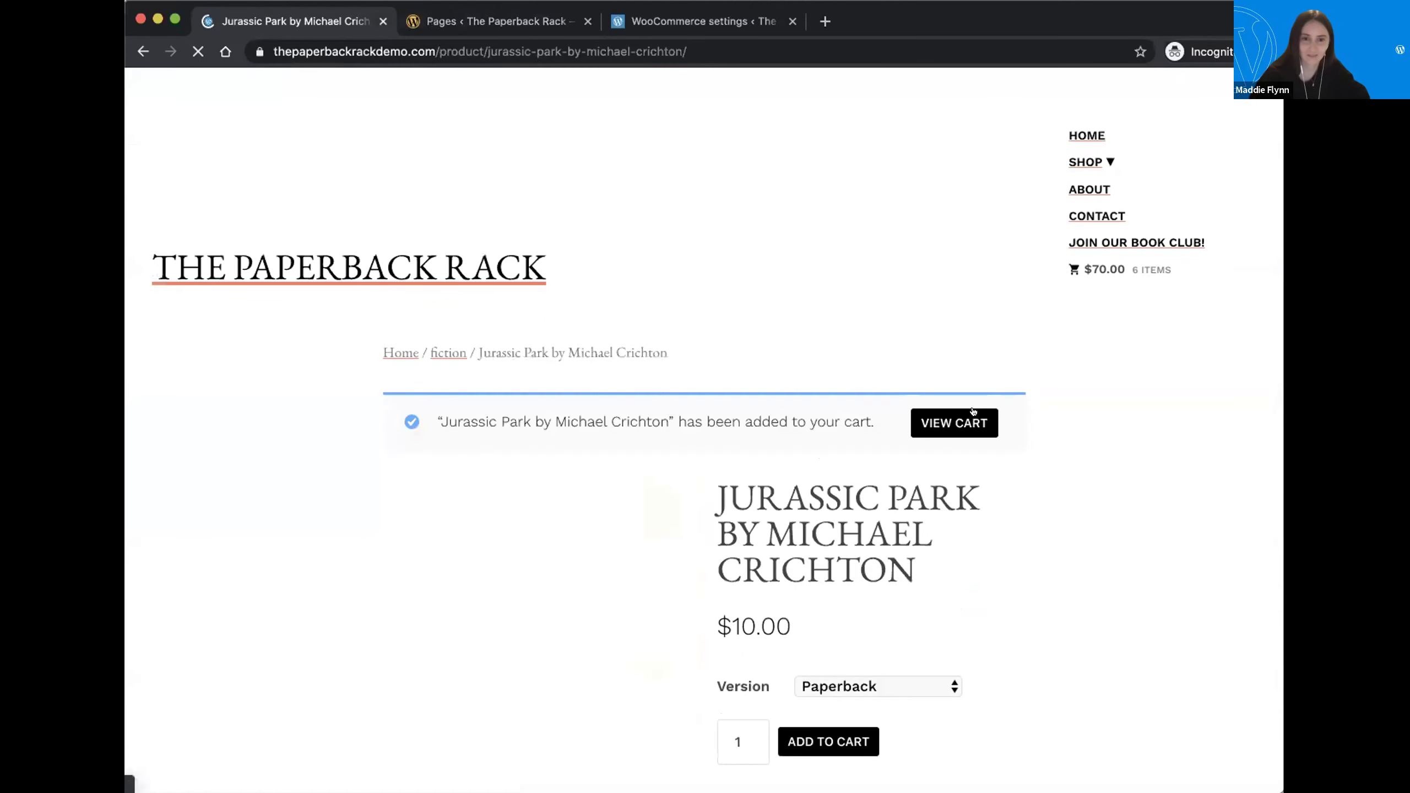
Step: View the cart and review its books, quantities, shipping options and cart totals
click(974, 414)
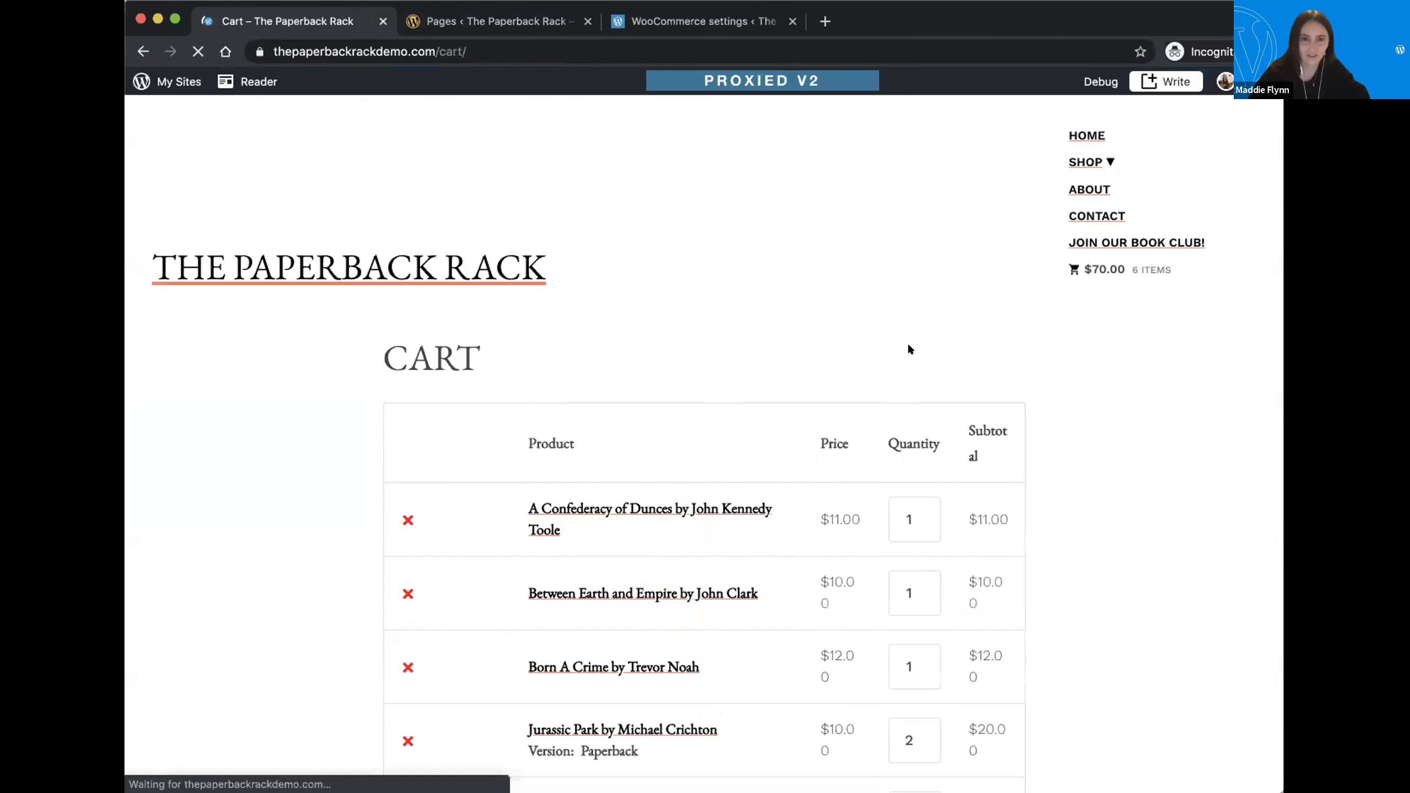
scroll(909, 346, down, 3)
scroll(909, 346, down, 8)
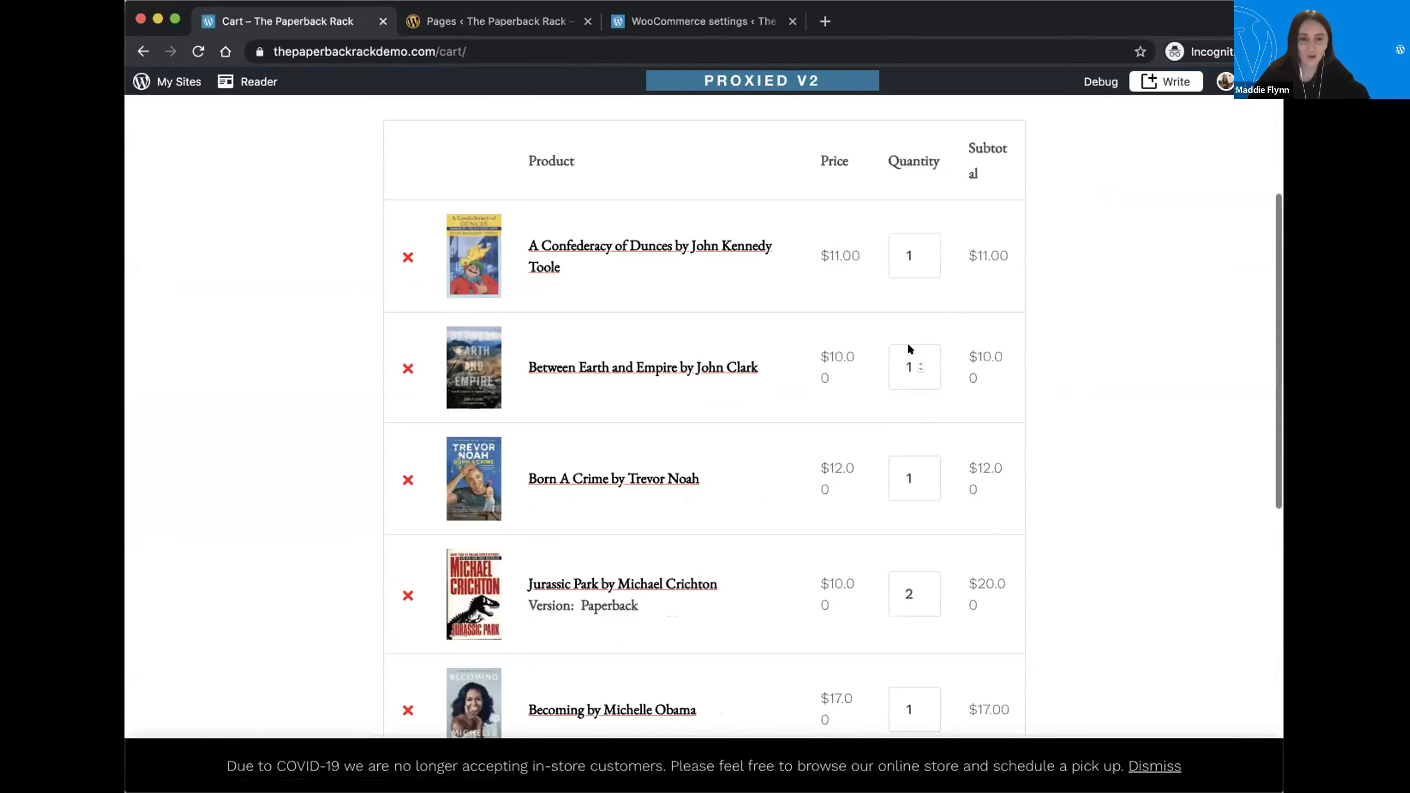
scroll(901, 420, down, 4)
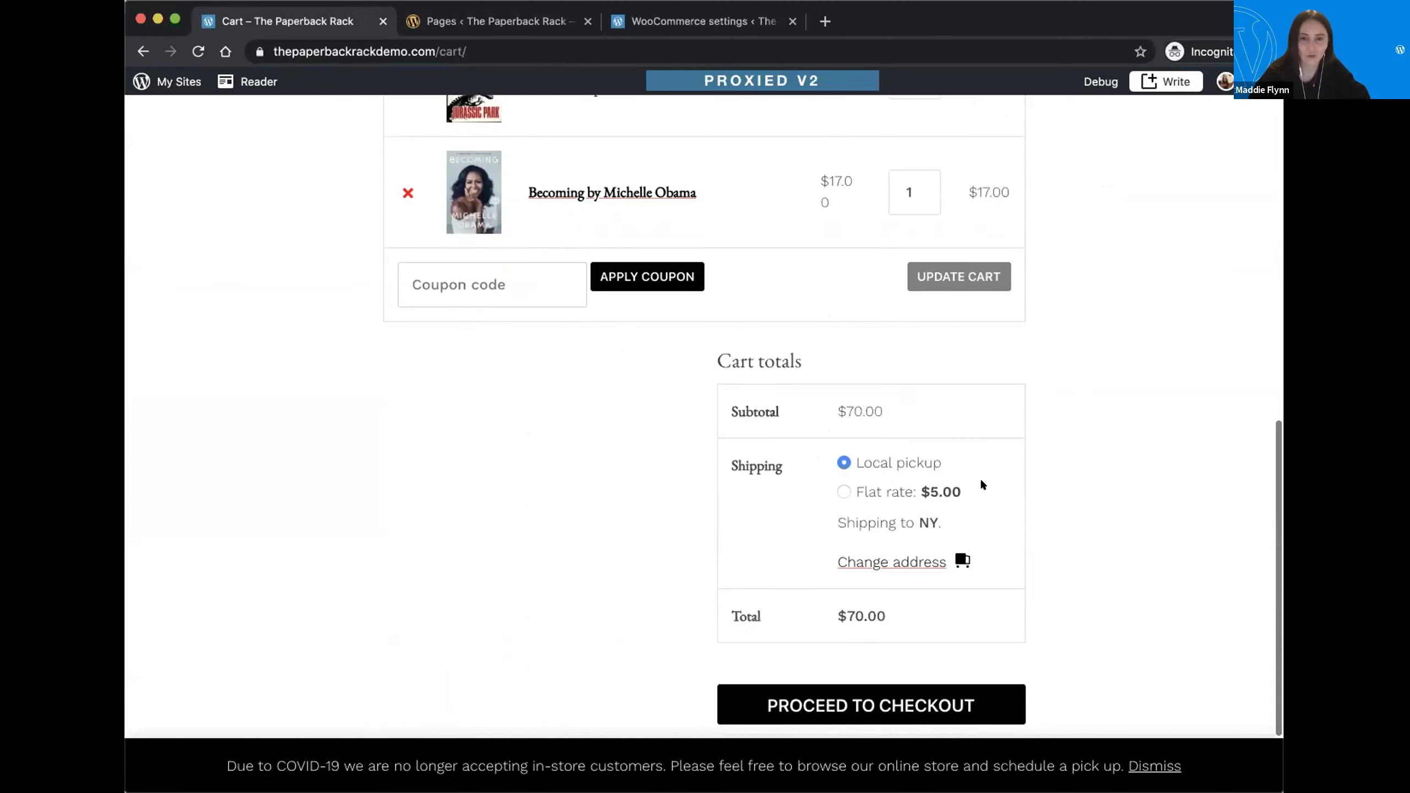